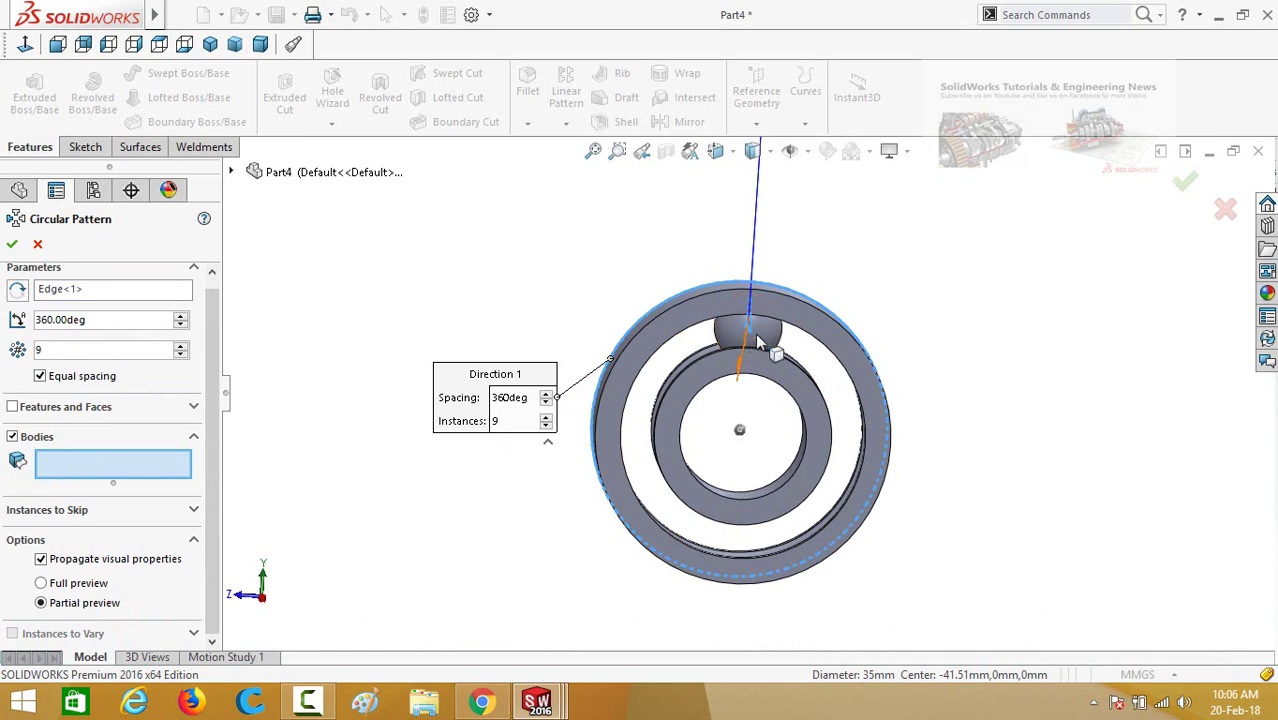
Create a circular pattern of the ball body about the ring's edge, with 9 equally spaced instances over 360 degrees
left_click(760, 348)
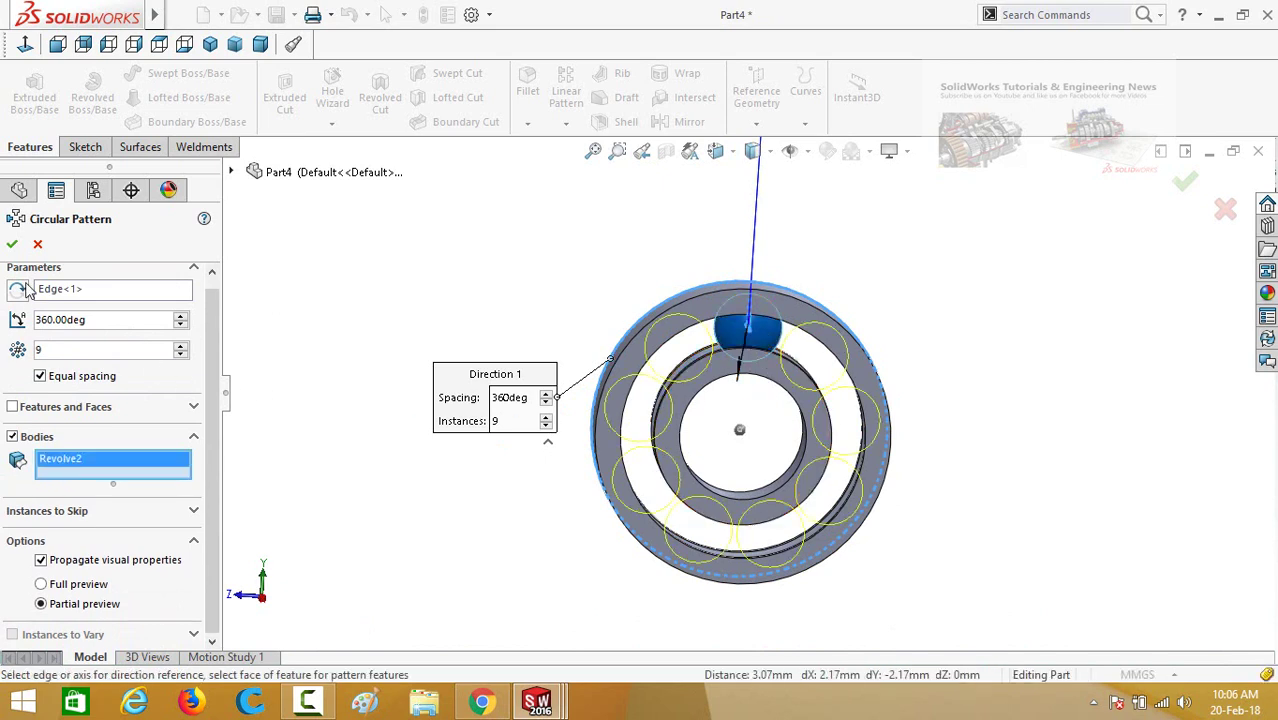
left_click(13, 246)
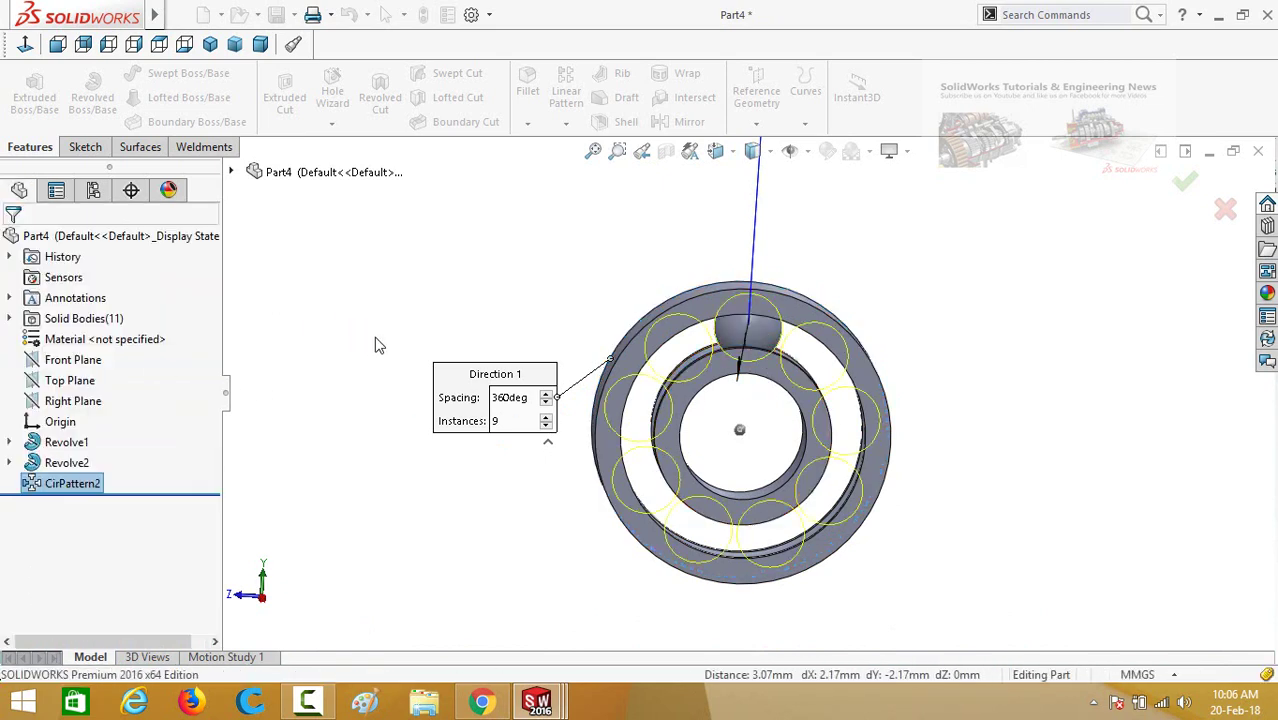
middle_click_drag(426, 325, 593, 342)
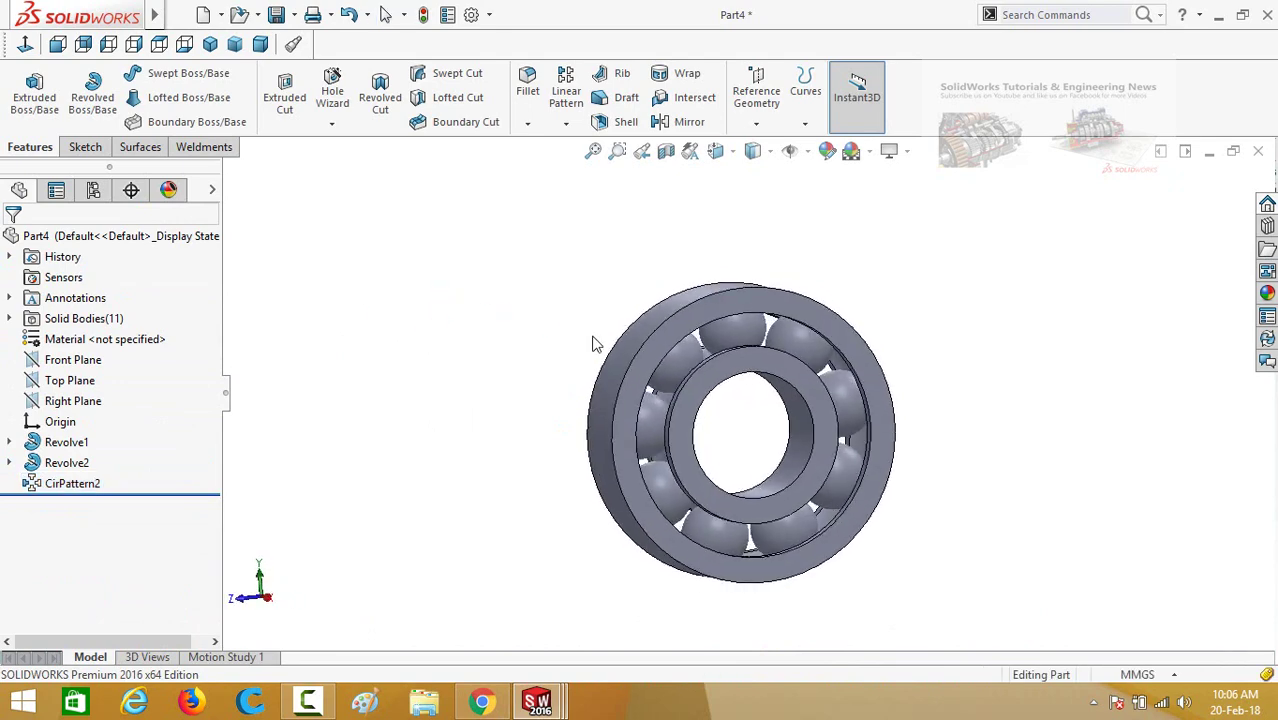
Apply a light red standard color to the patterned balls and the original ball of the bearing
left_click(670, 354)
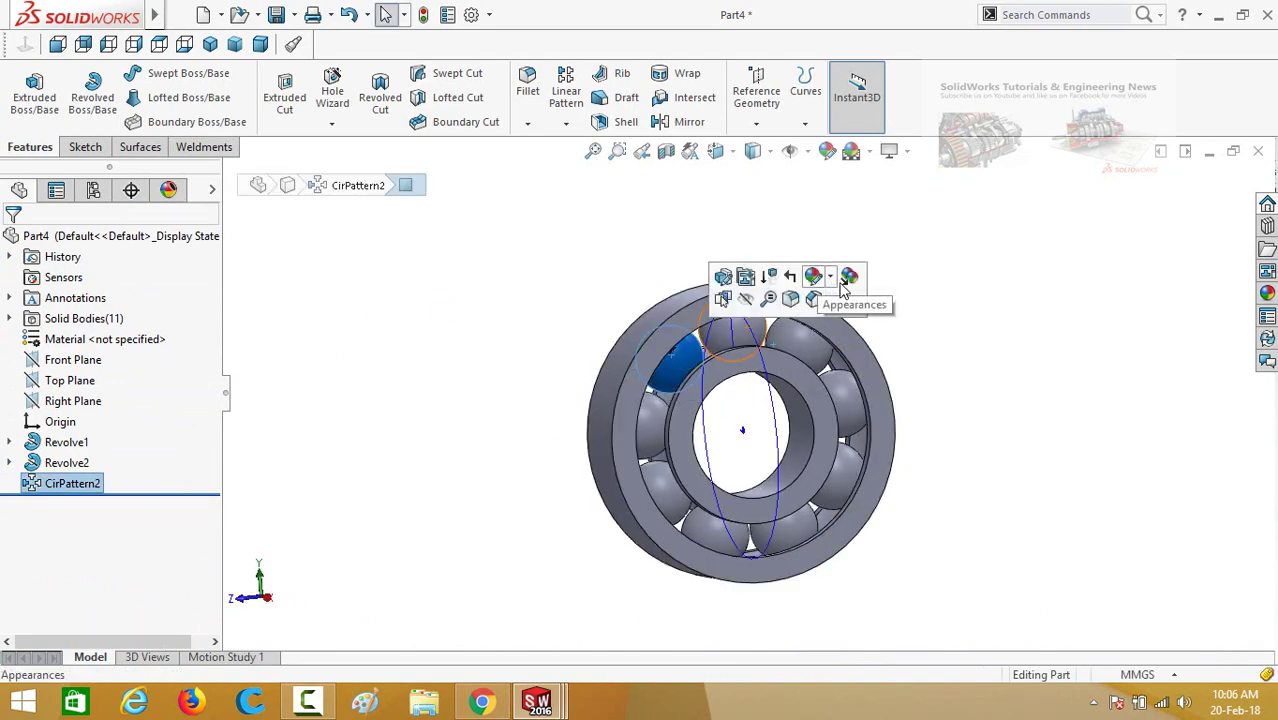
left_click(813, 276)
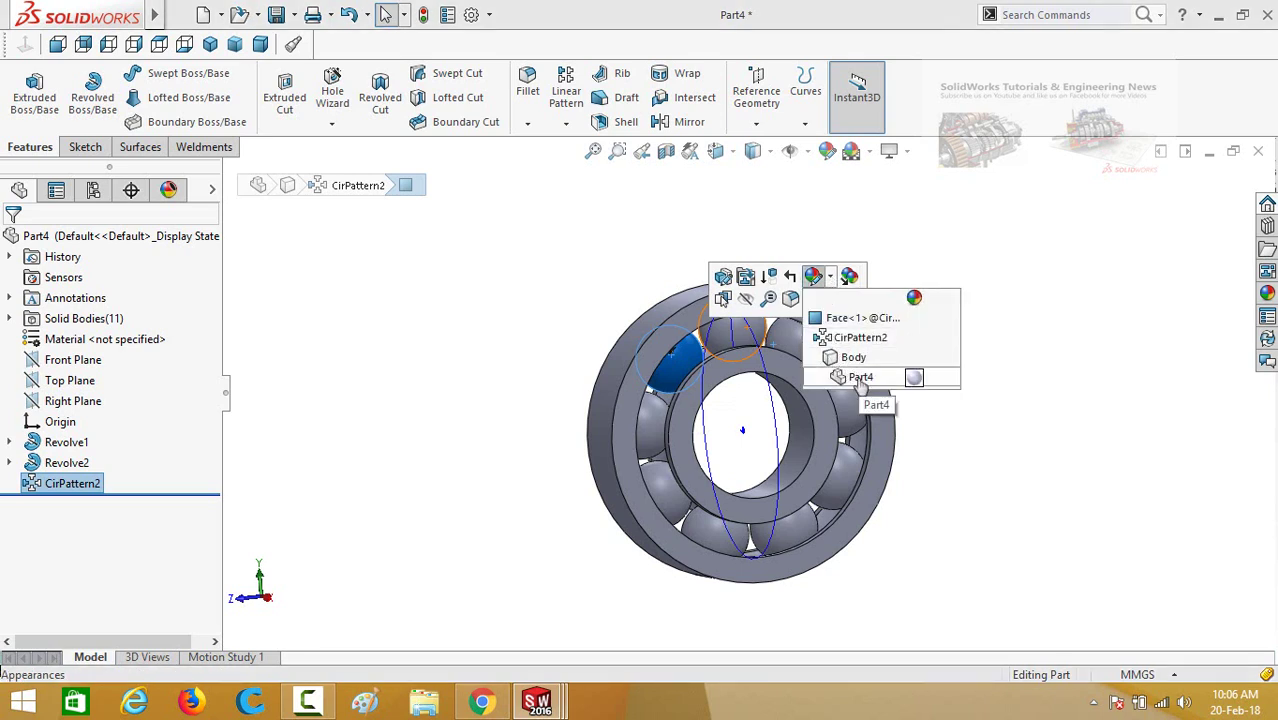
left_click(852, 338)
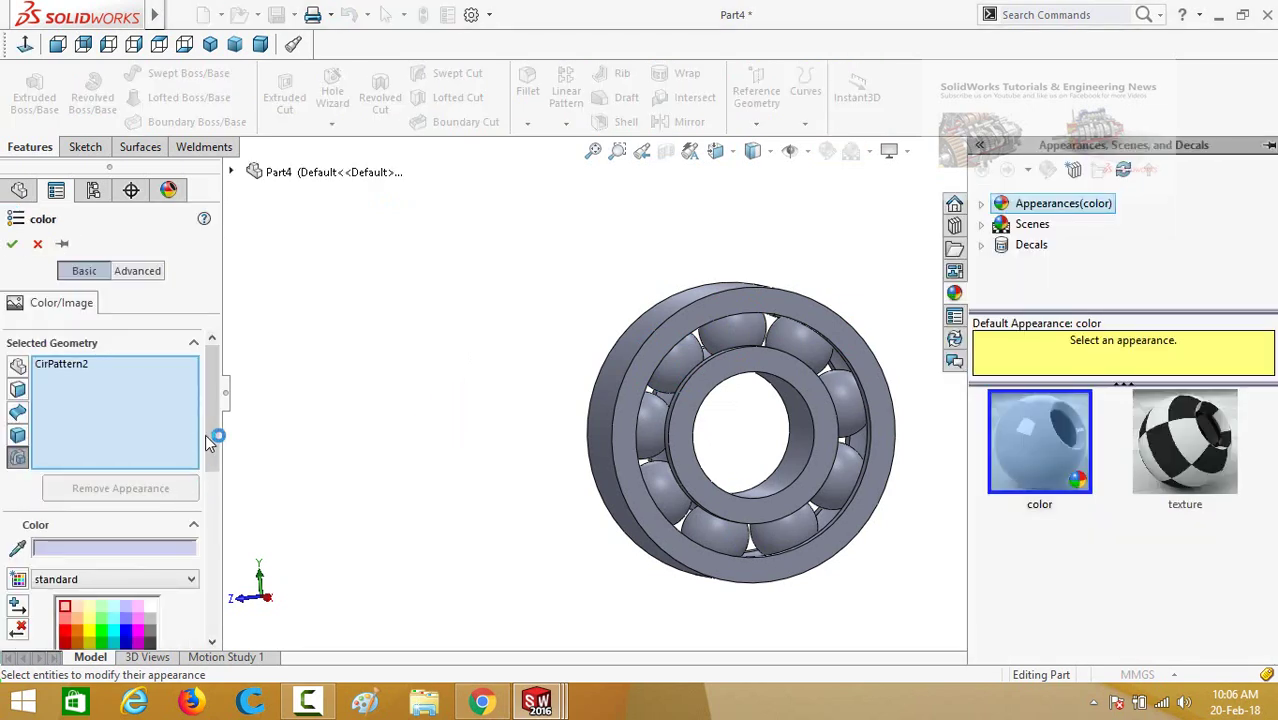
scroll(220, 478, "down", 3)
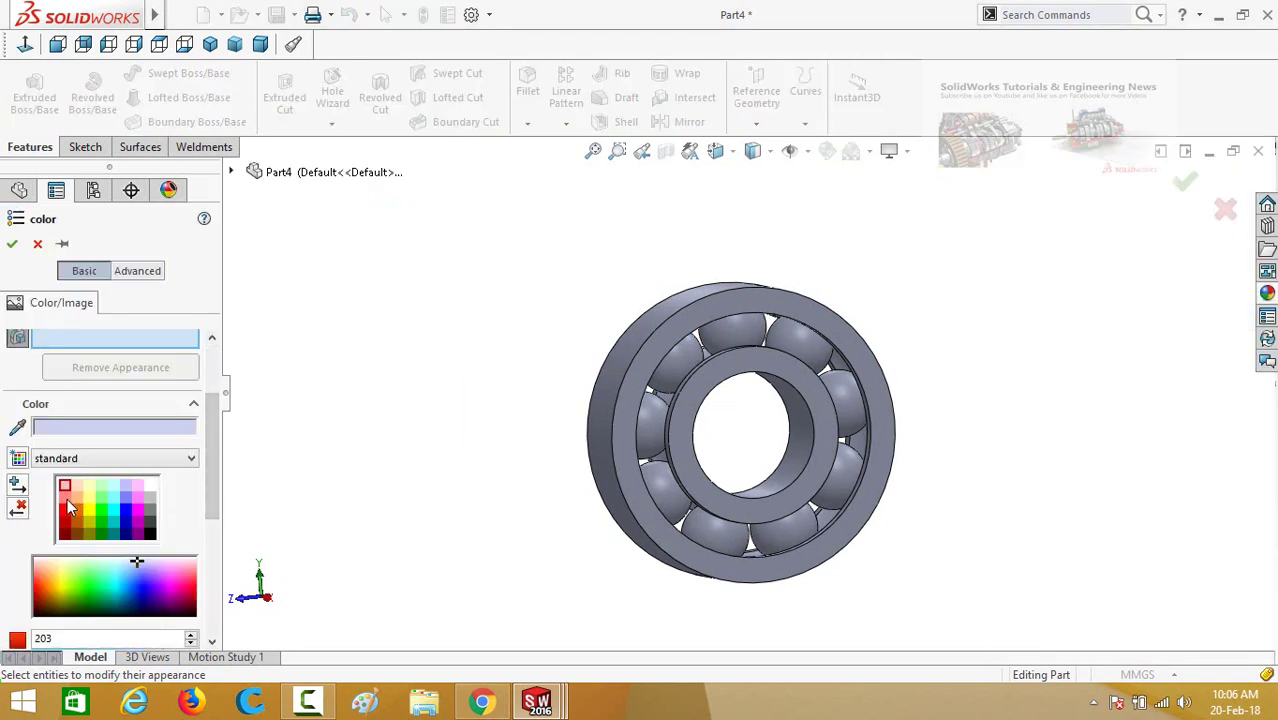
left_click(66, 503)
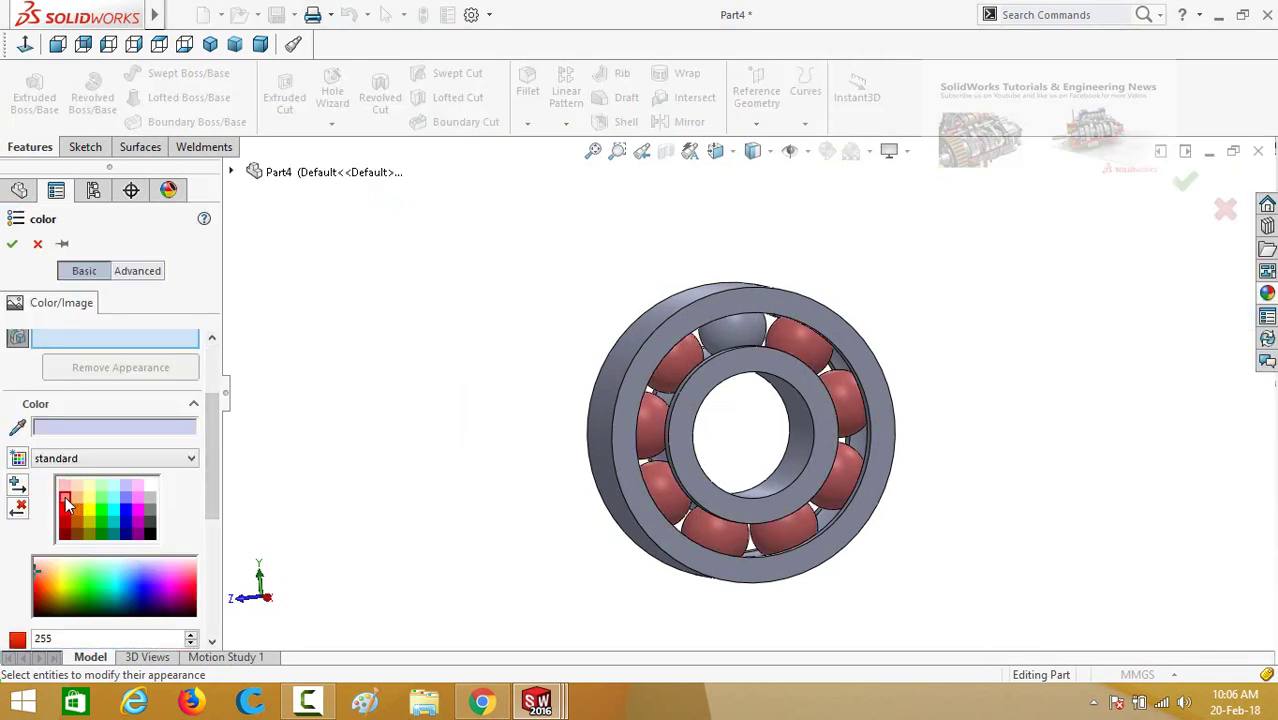
left_click(733, 328)
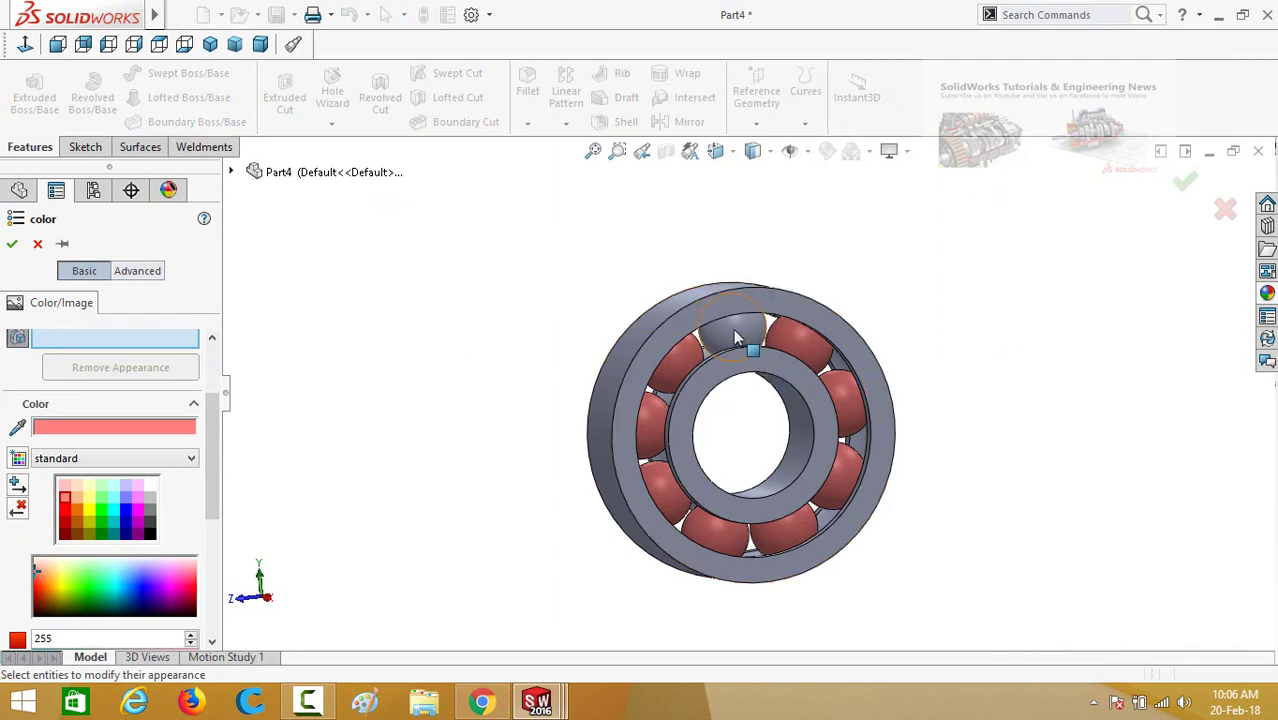
left_click(10, 246)
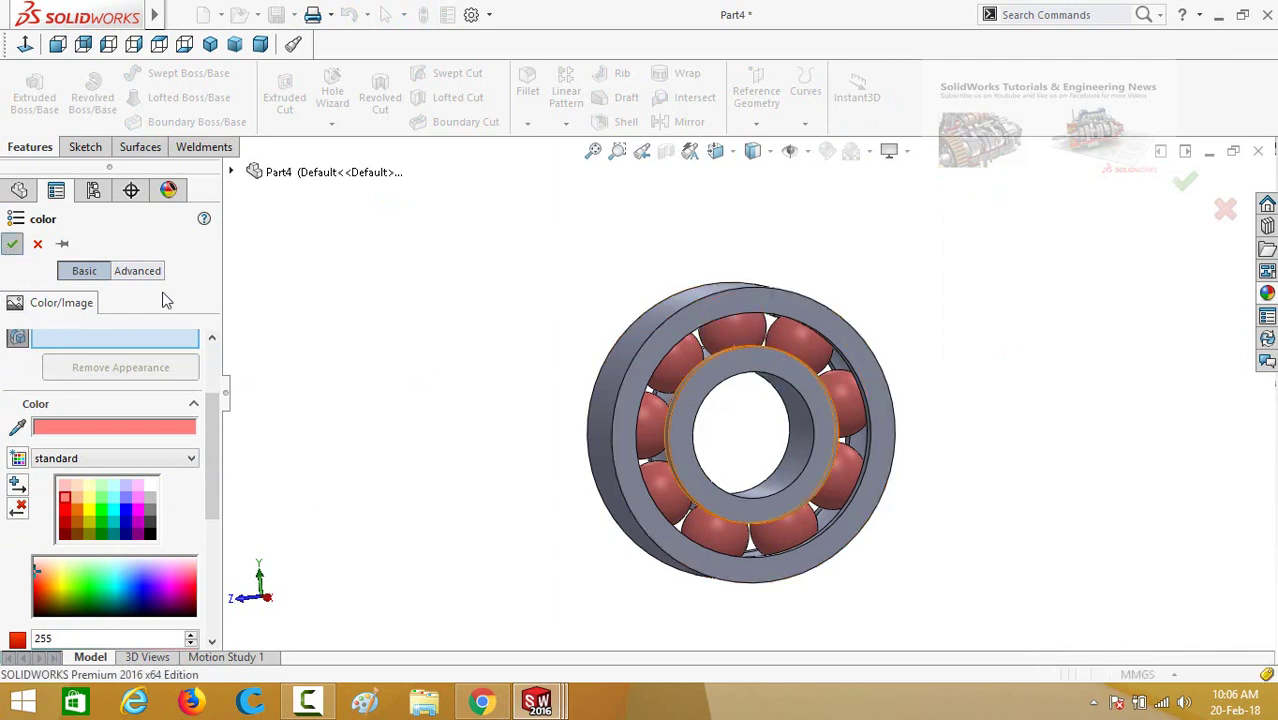
Apply a teal standard color to the bearing's inner and outer rings through the Revolve1 feature
left_click(614, 399)
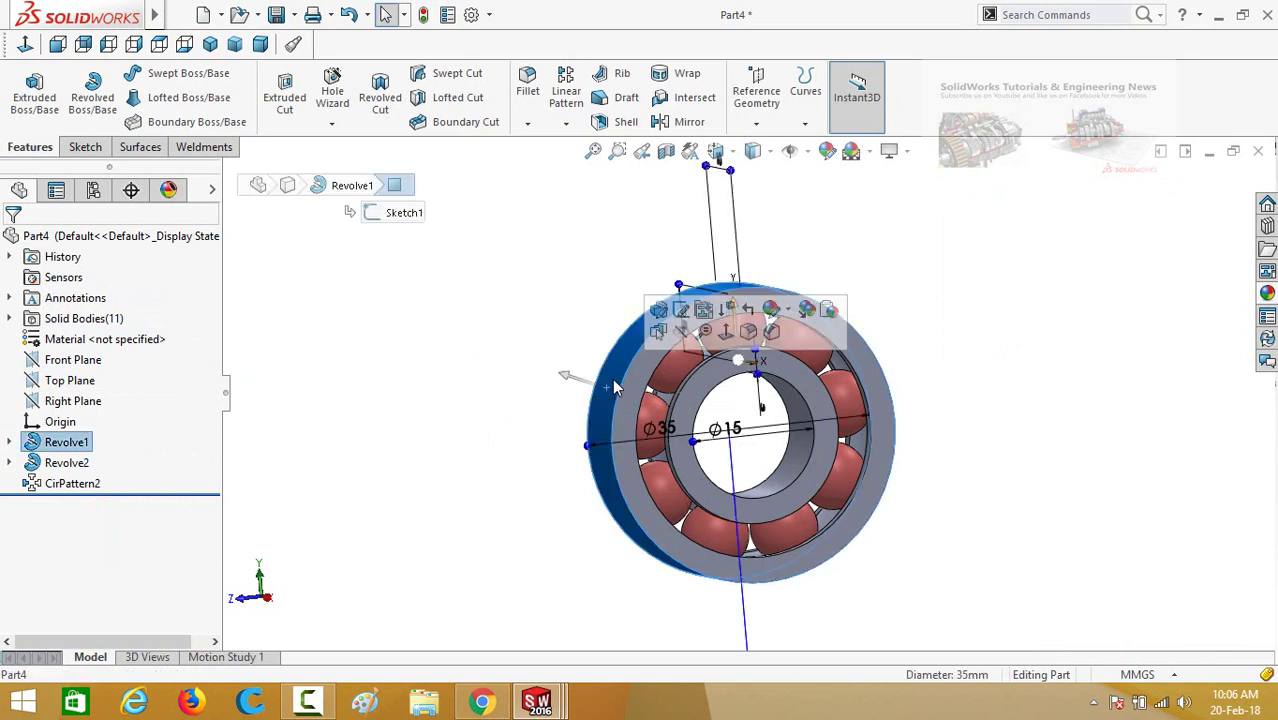
left_click(789, 312)
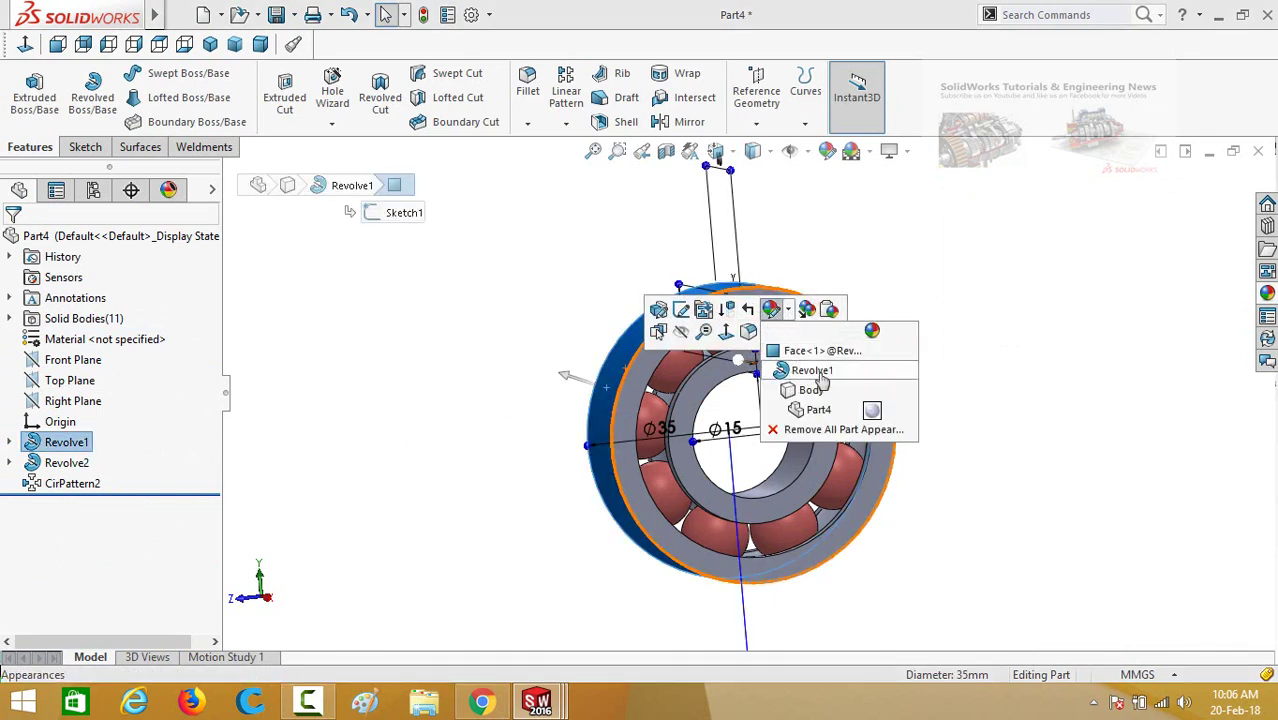
left_click(829, 381)
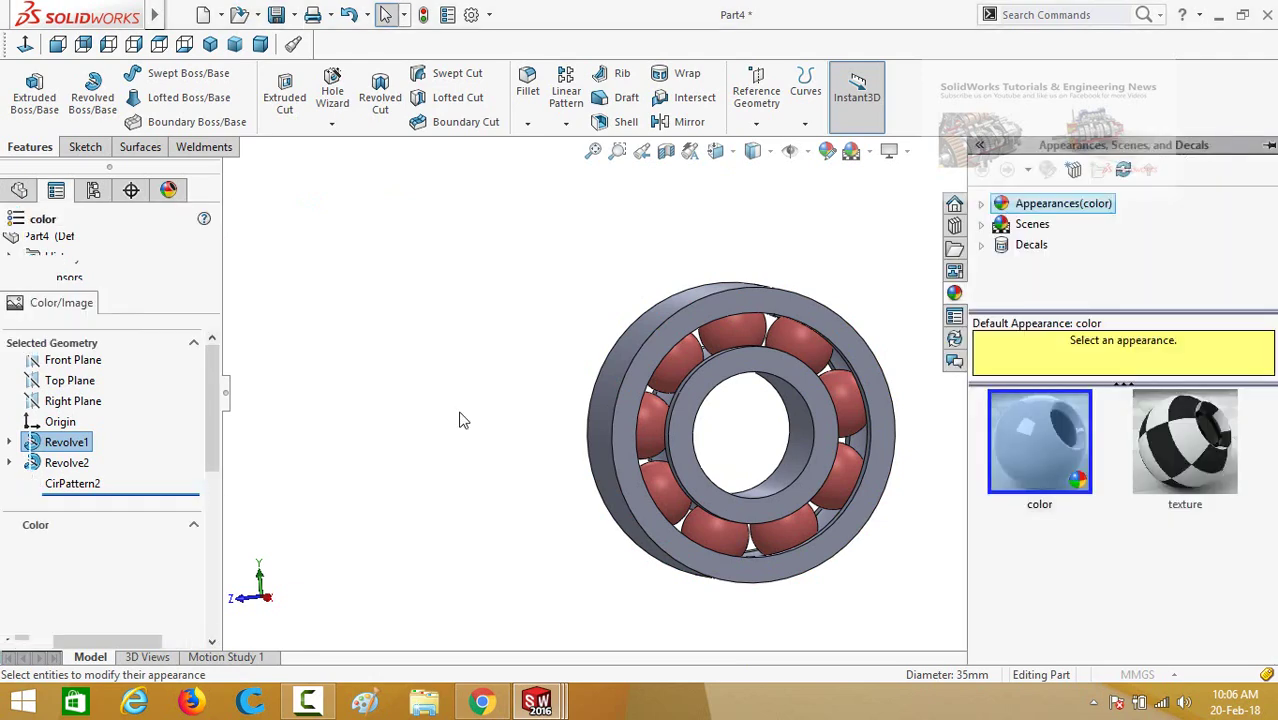
scroll(222, 412, "down", 3)
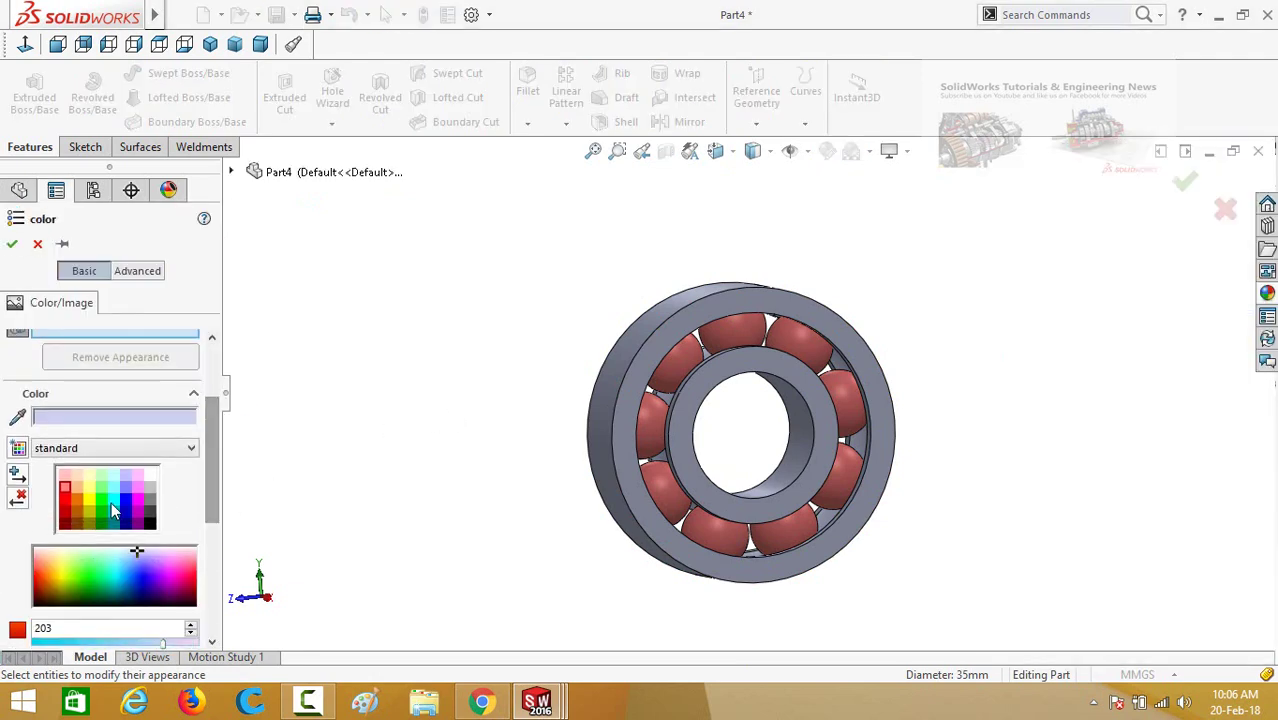
left_click(112, 500)
left_click(11, 246)
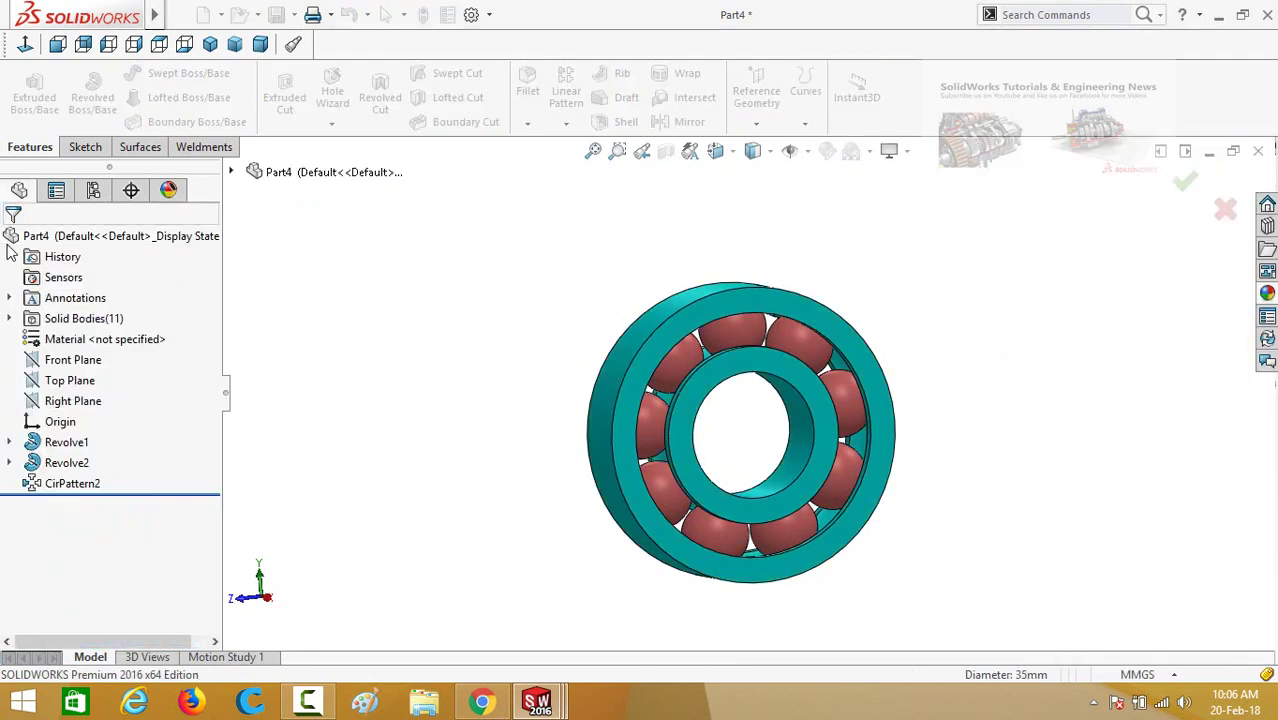
Save the bearing part as 6202 in the Electric Motor folder
middle_click_drag(472, 418, 486, 450)
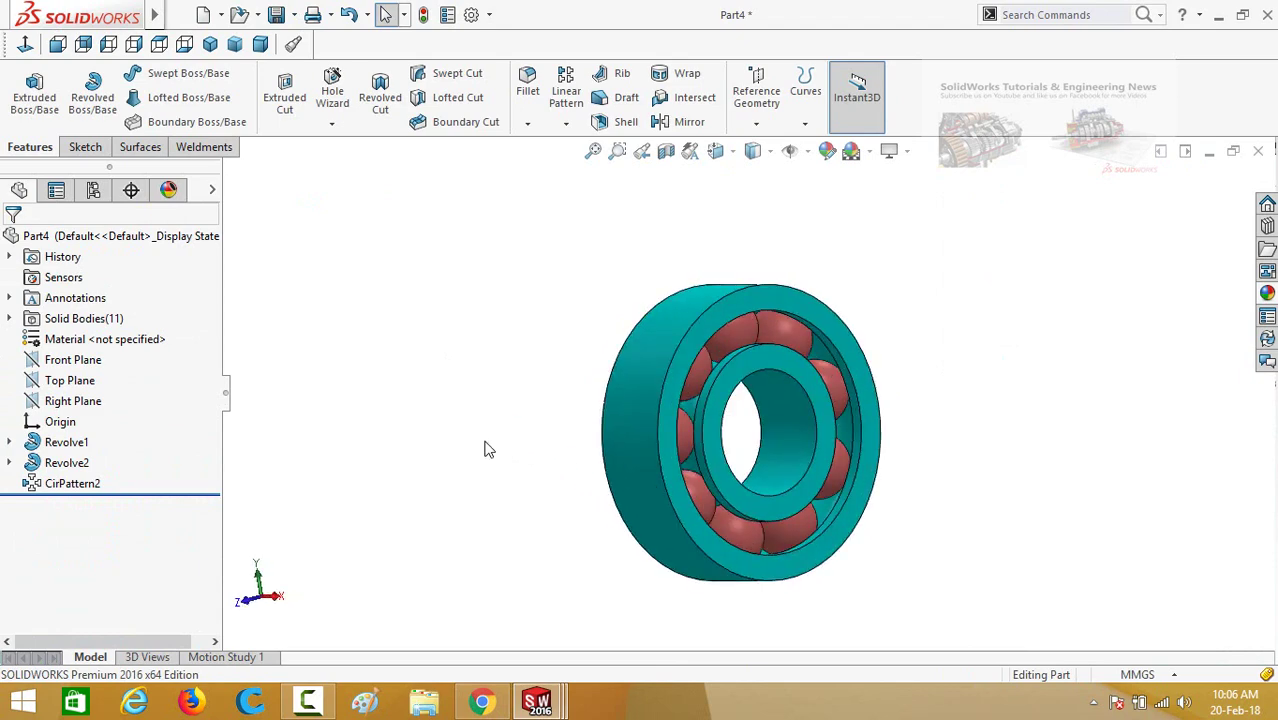
key("ctrl+s")
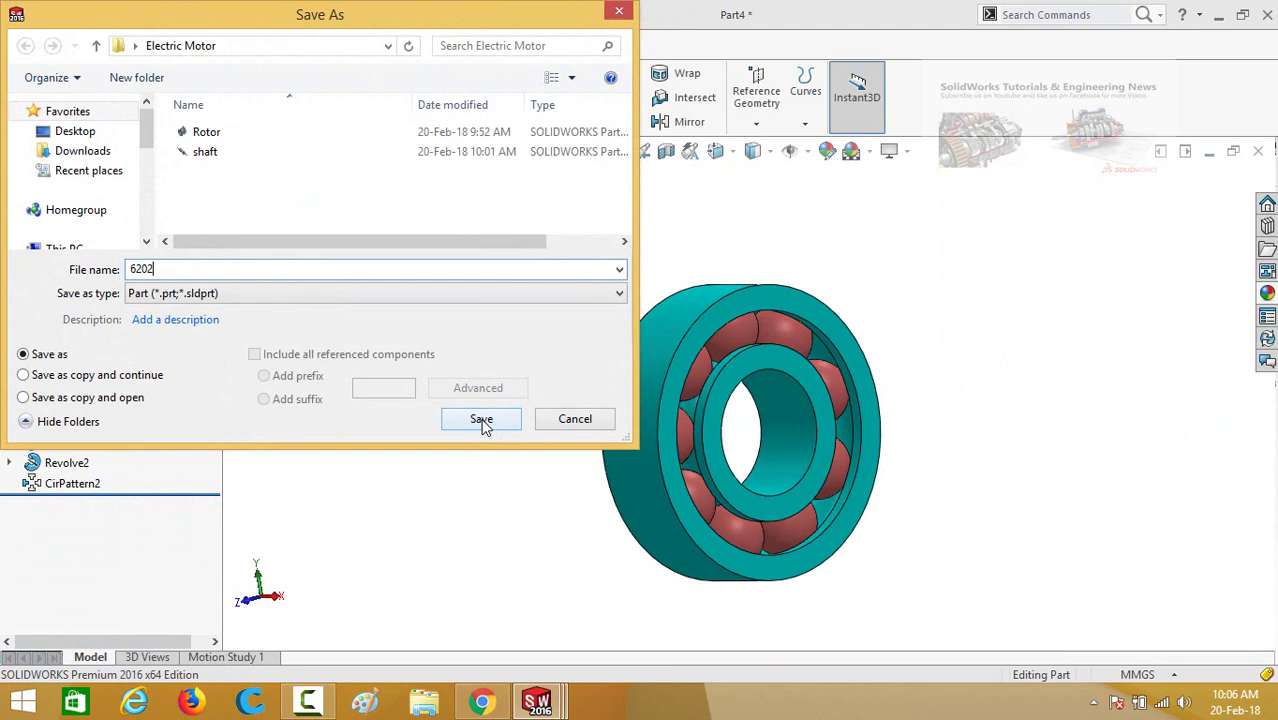
left_click(481, 420)
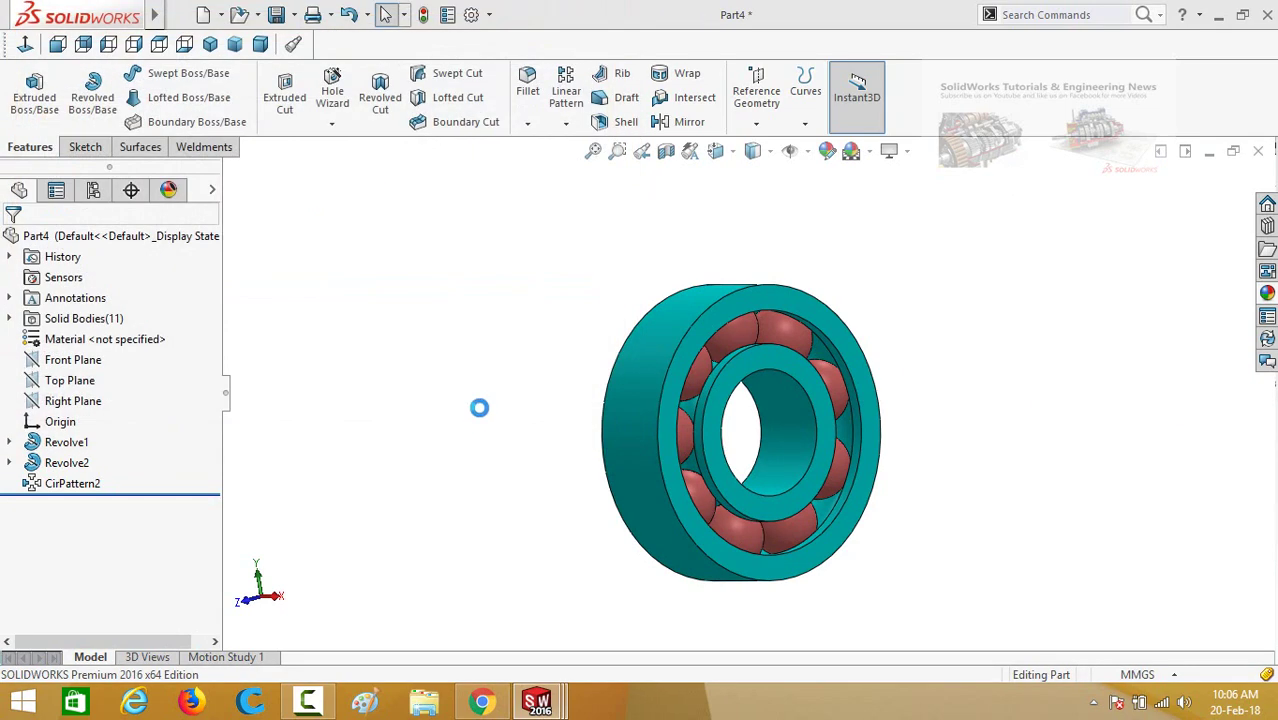
mouse_move(483, 350)
middle_mouse_down()
mouse_move(622, 297)
mouse_move(505, 325)
mouse_move(497, 350)
mouse_move(512, 370)
mouse_move(528, 317)
mouse_move(487, 334)
middle_mouse_up()
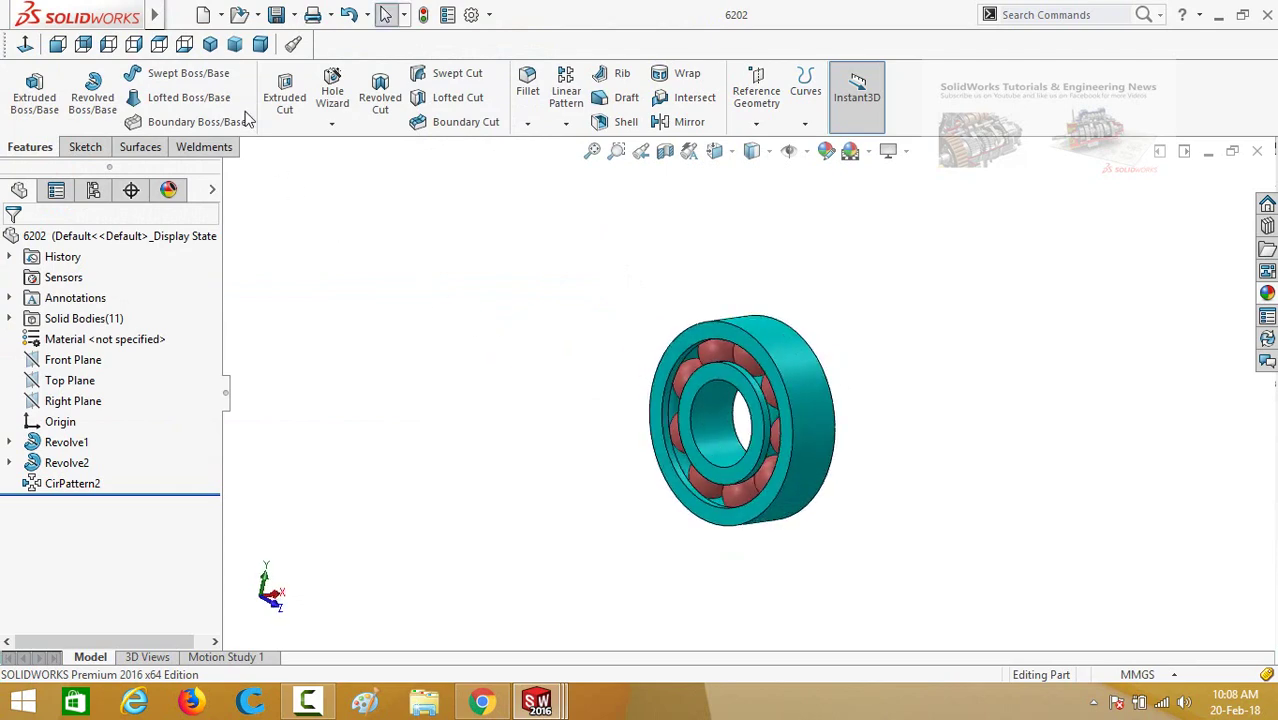
Create a new part and sketch a horizontal centerline on the Front Plane, running in the negative X direction from the origin
left_click(202, 16)
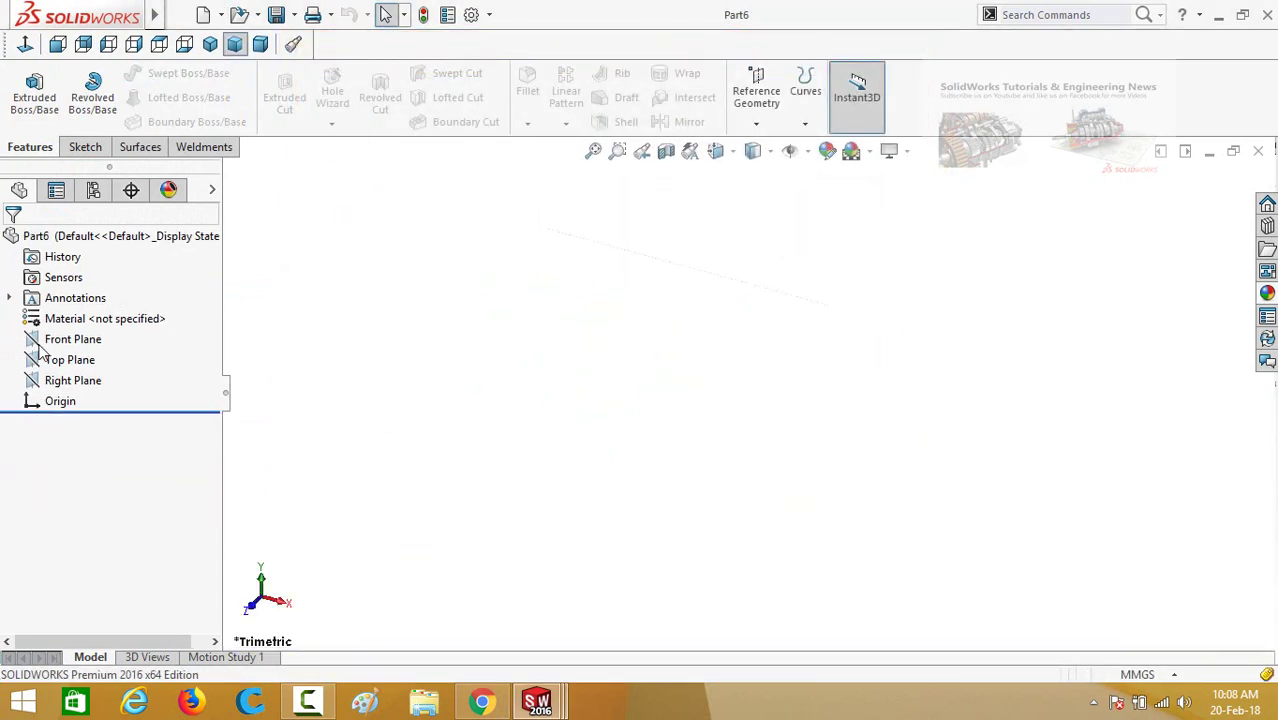
left_click(40, 343)
left_click(55, 311)
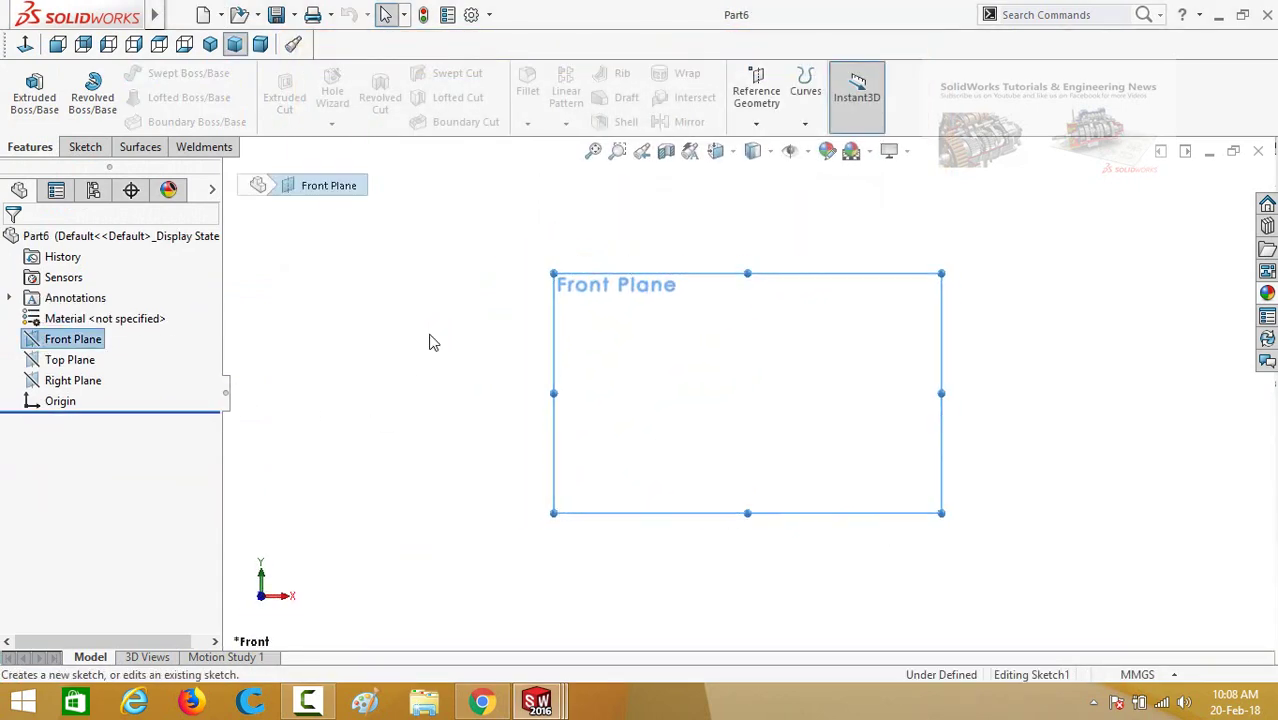
left_click(142, 76)
left_click(157, 108)
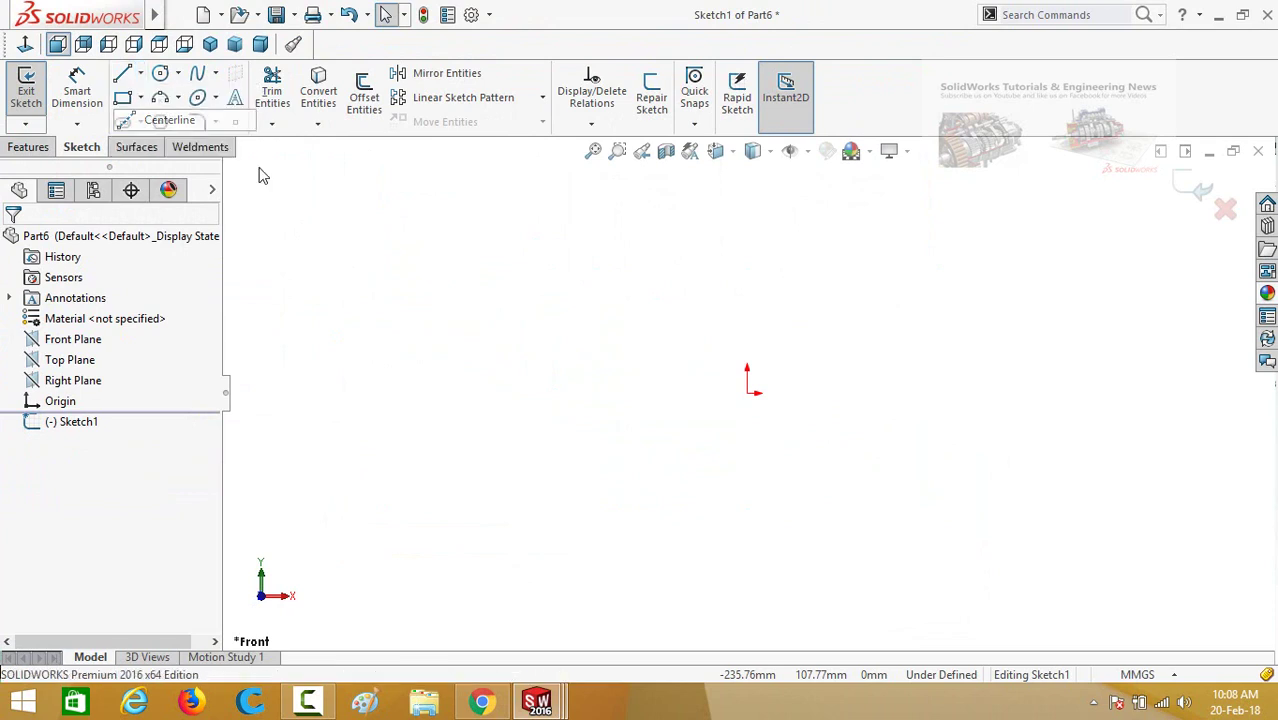
left_click(747, 392)
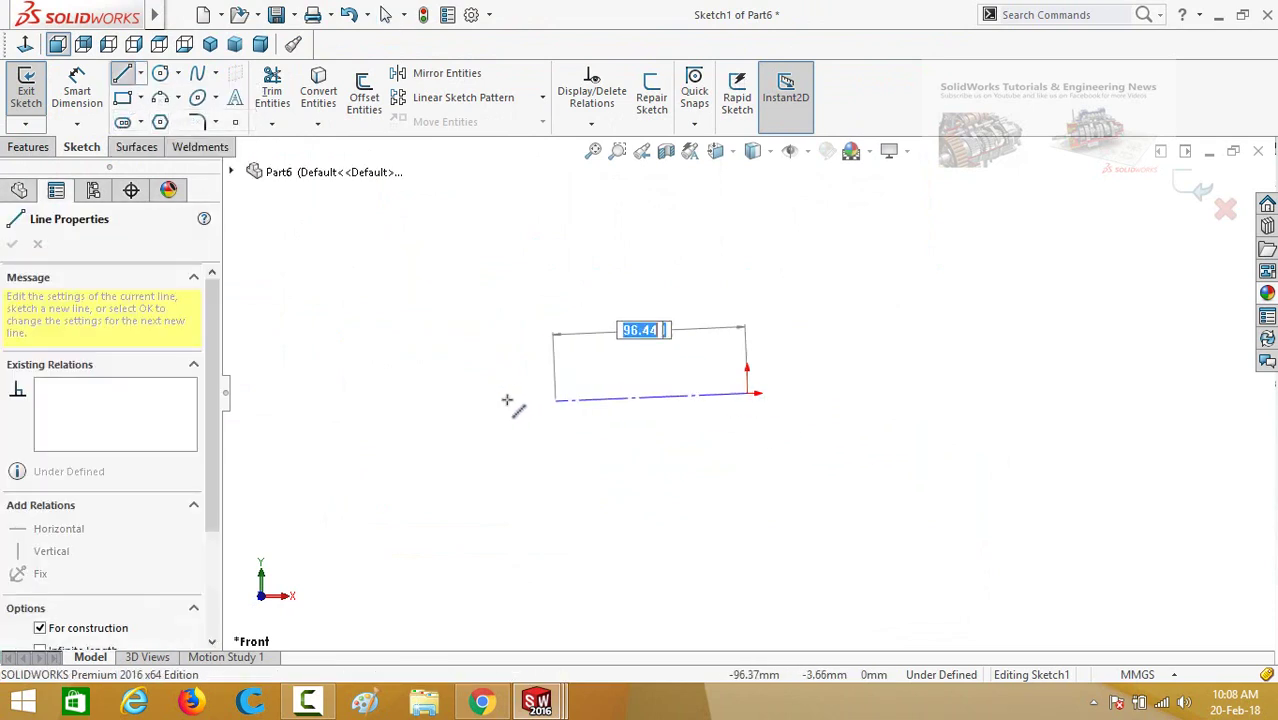
left_click(388, 396)
key("Escape")
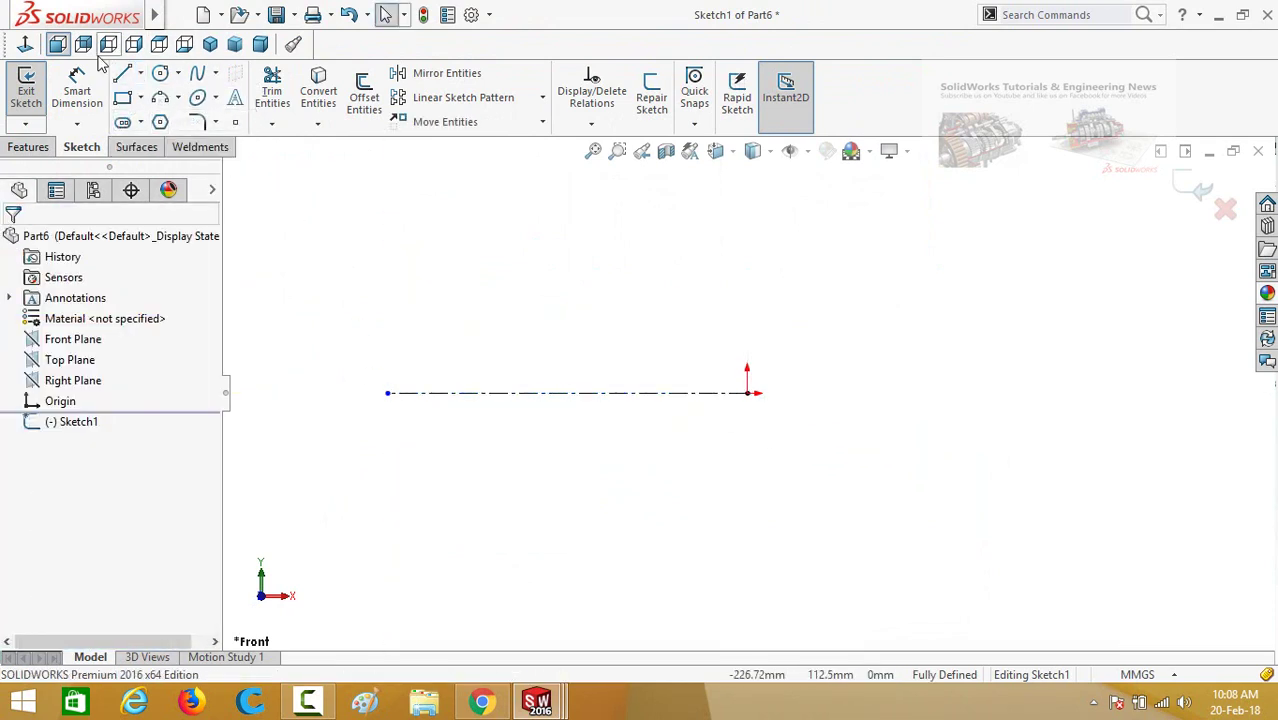
Sketch a closed stepped profile about 169 mm long above the centerline, notched at both lower corners and ending vertically above the origin
left_click(121, 76)
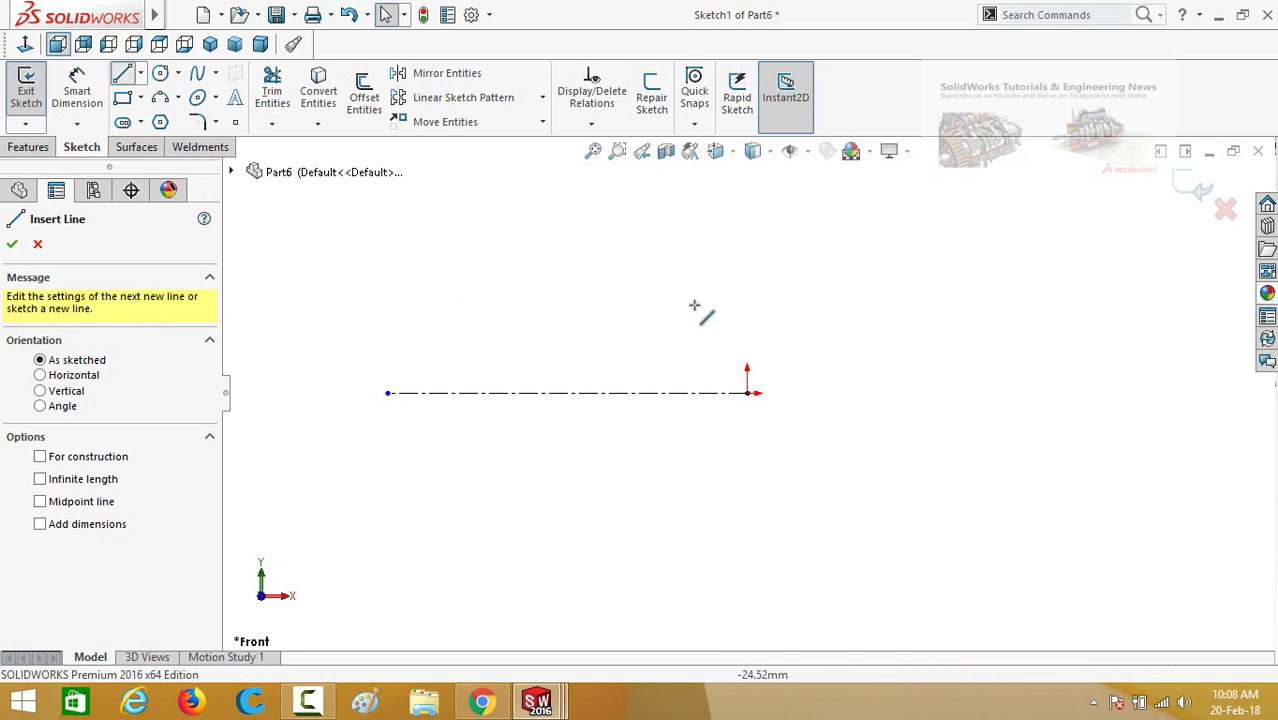
left_click(747, 224)
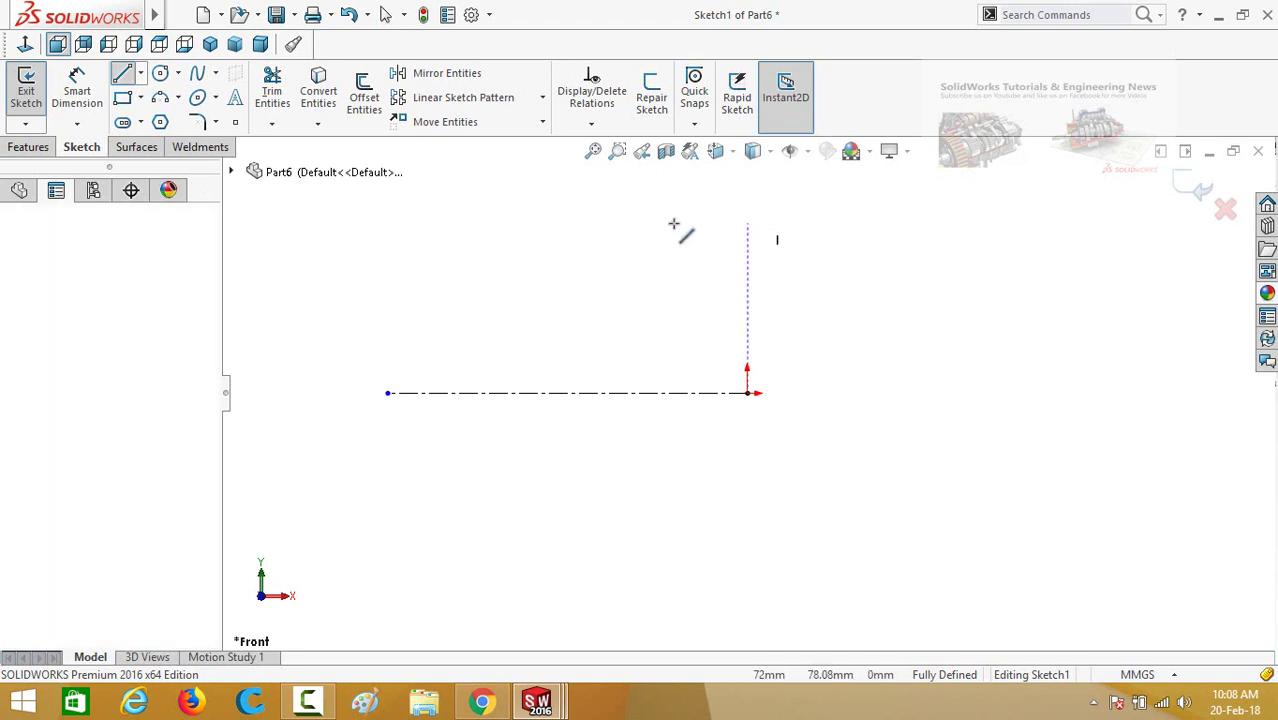
left_click(379, 222)
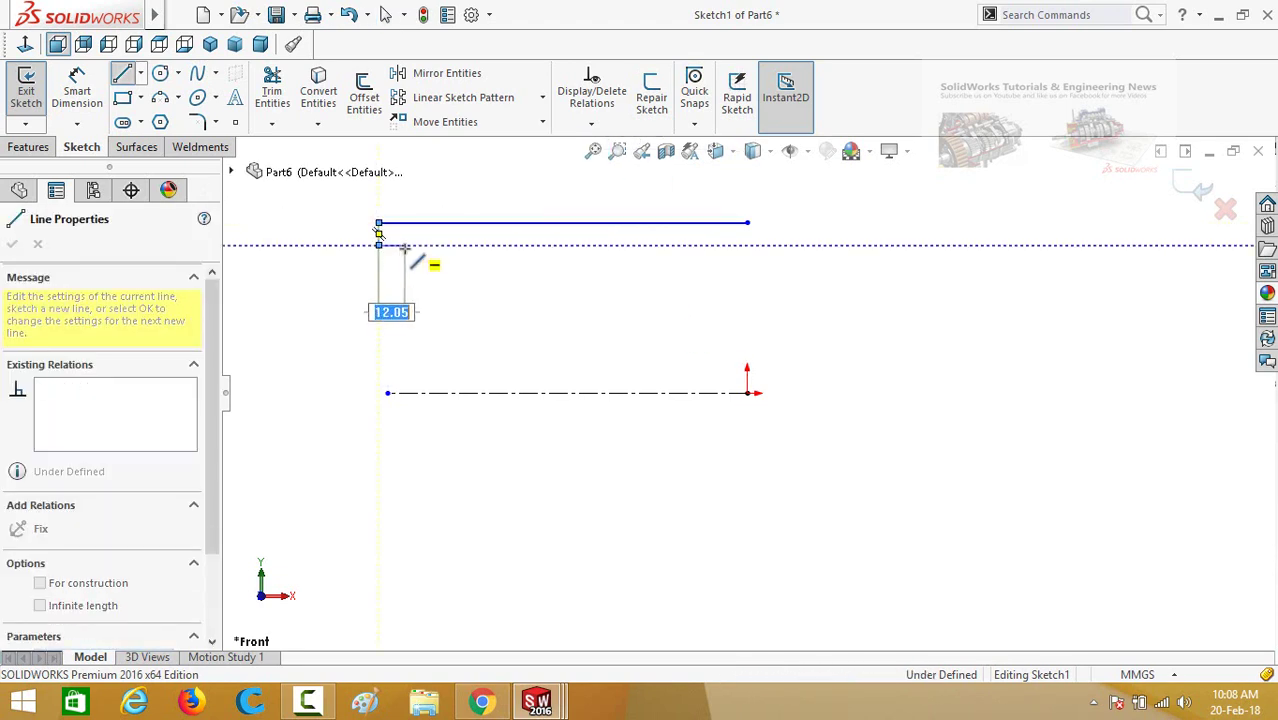
left_click(379, 245)
left_click(405, 257)
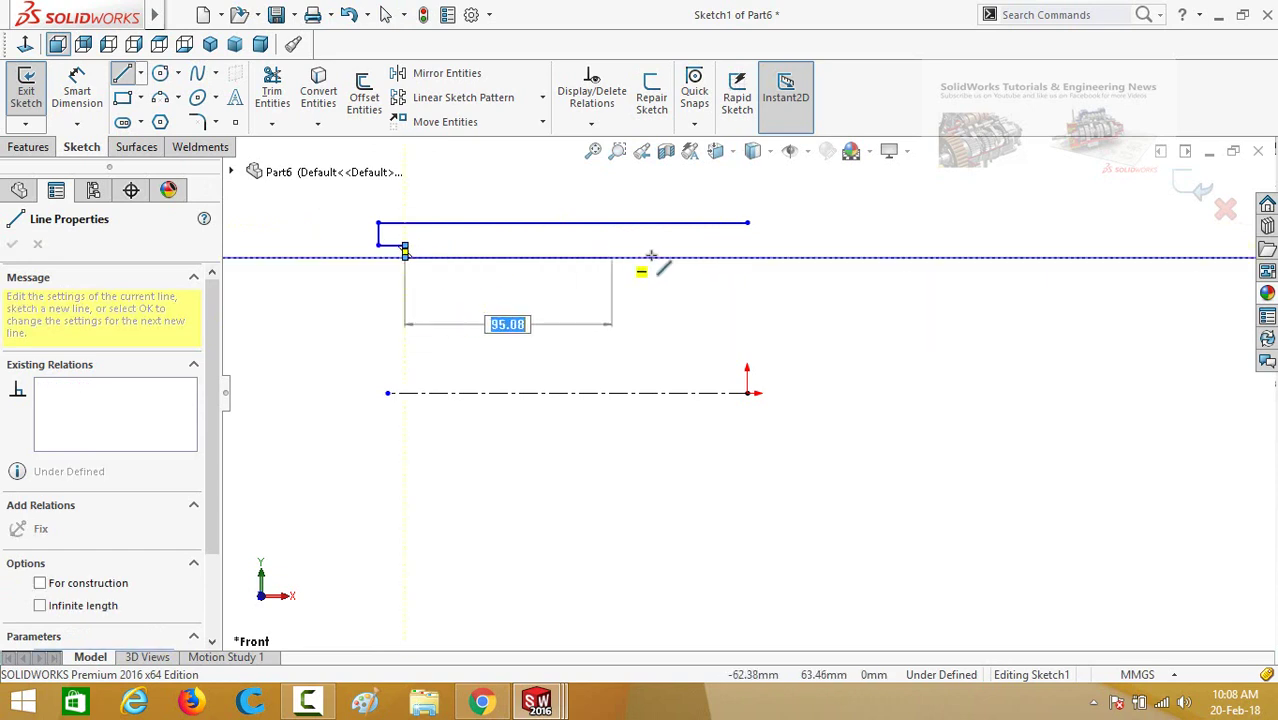
left_click(719, 252)
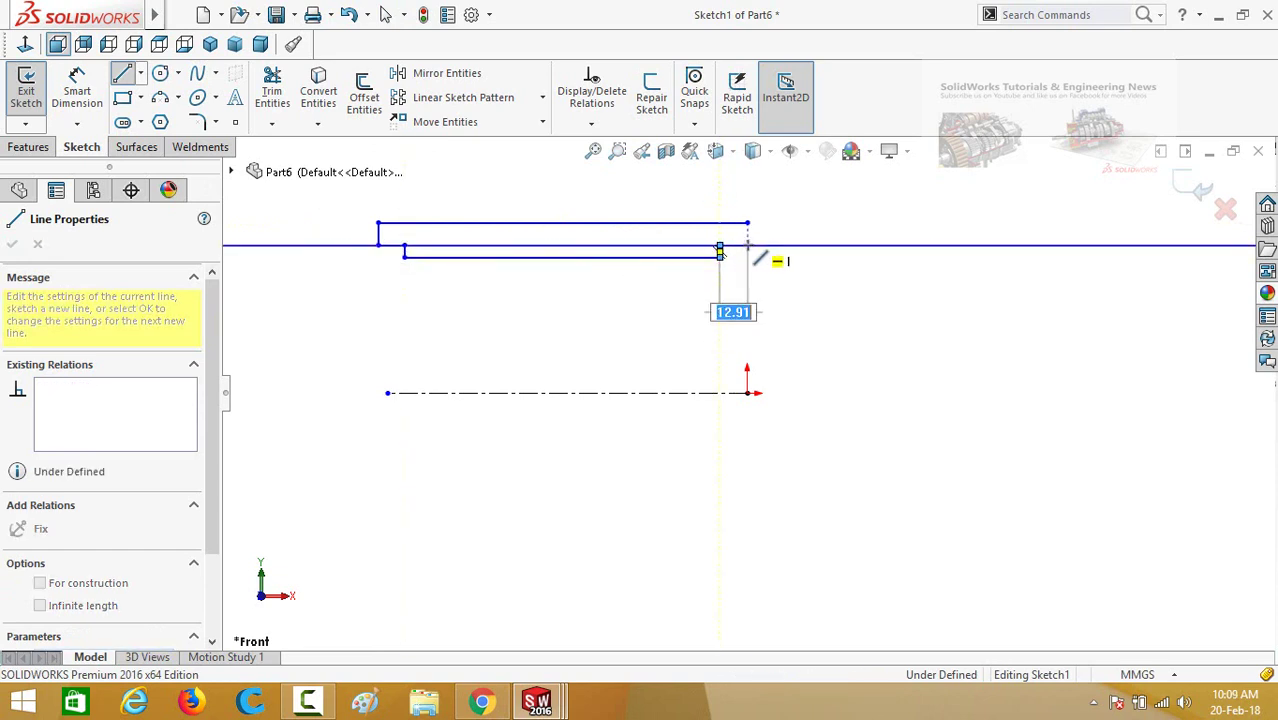
left_click(719, 245)
left_click(748, 245)
key("Escape")
Make the two short horizontal step lines at the ends of the profile equal in length
scroll(742, 272, "down", 1)
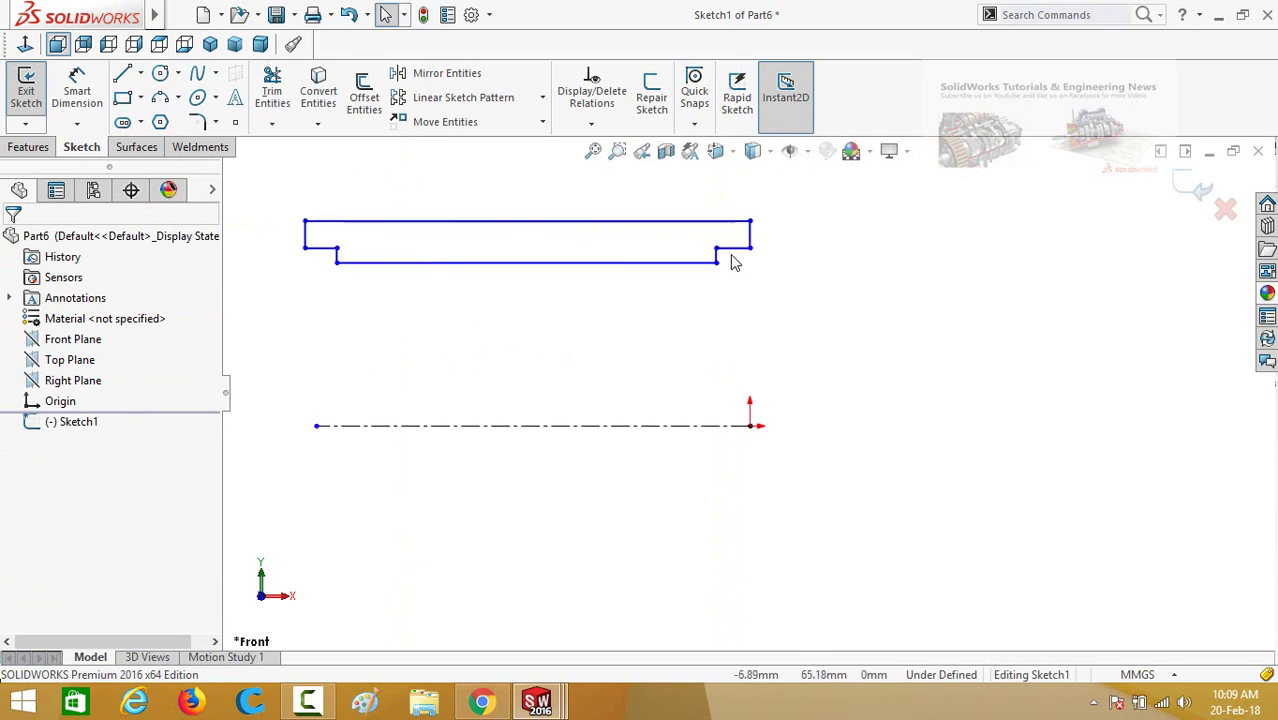
left_click(731, 249)
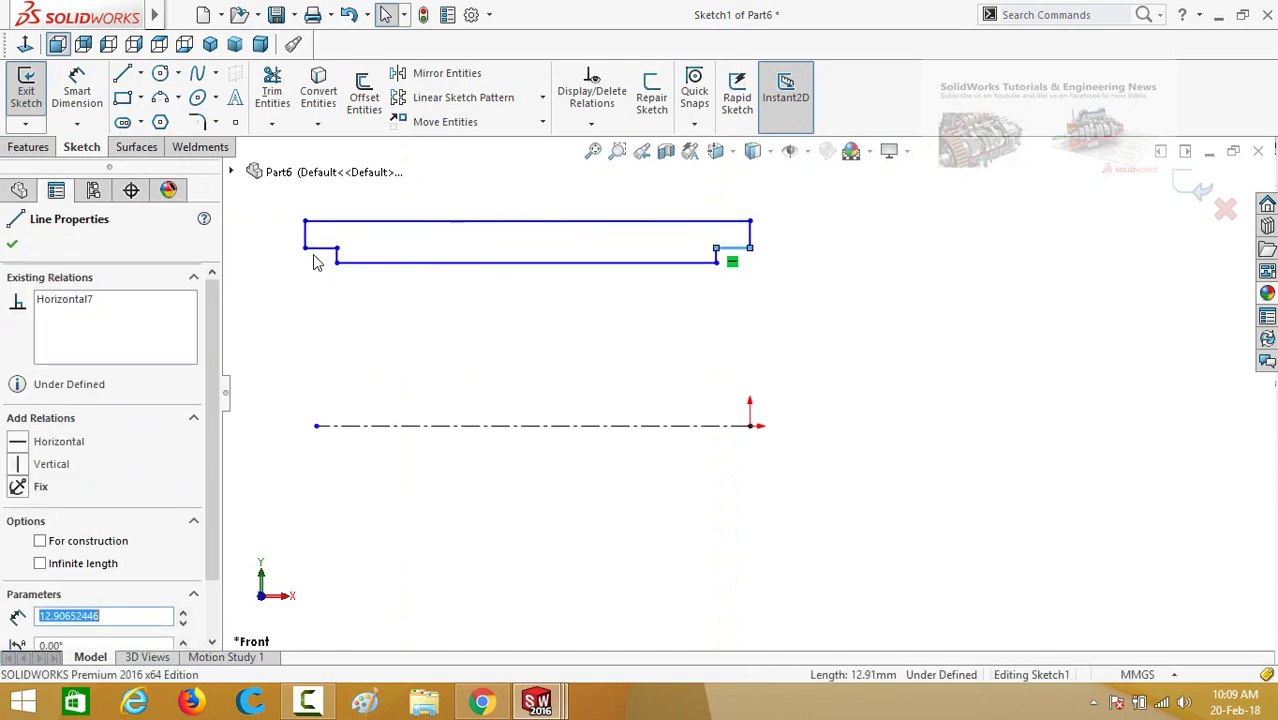
left_click(314, 252, "ctrl")
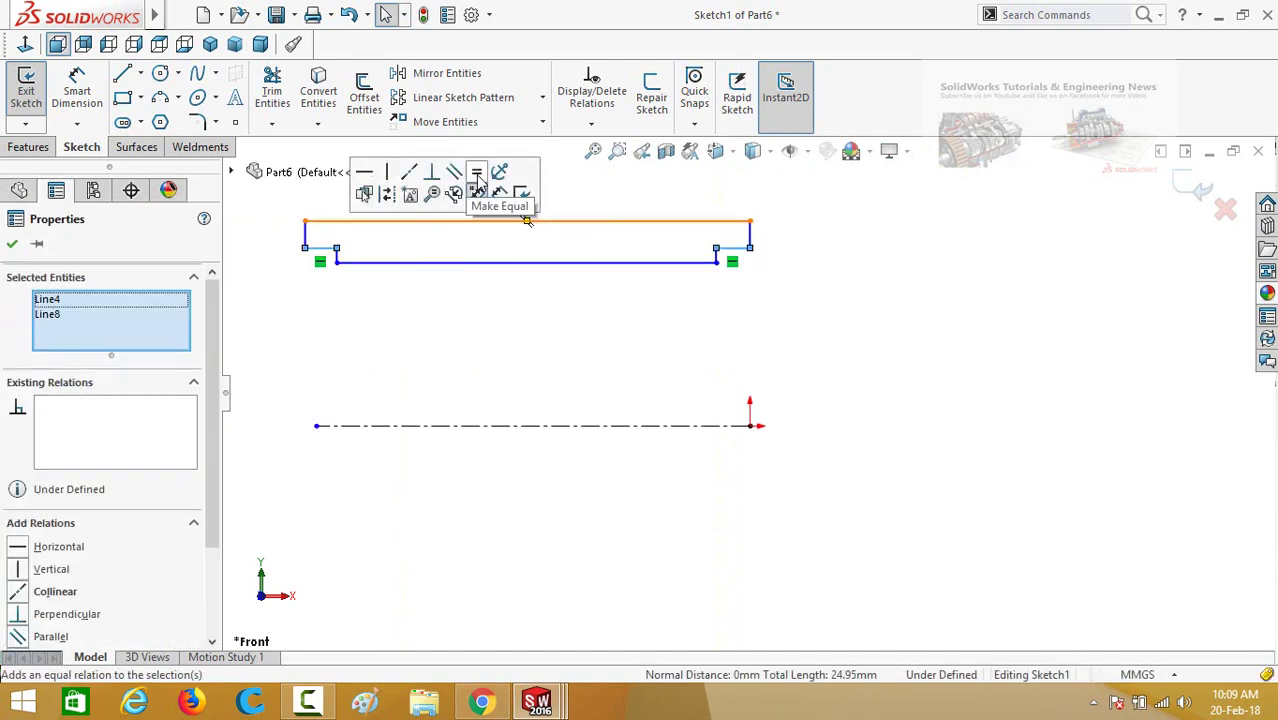
key("Escape")
Dimension the profile's long lower edge about the centerline as a 70 mm diameter
right_click_drag(680, 327, 676, 306)
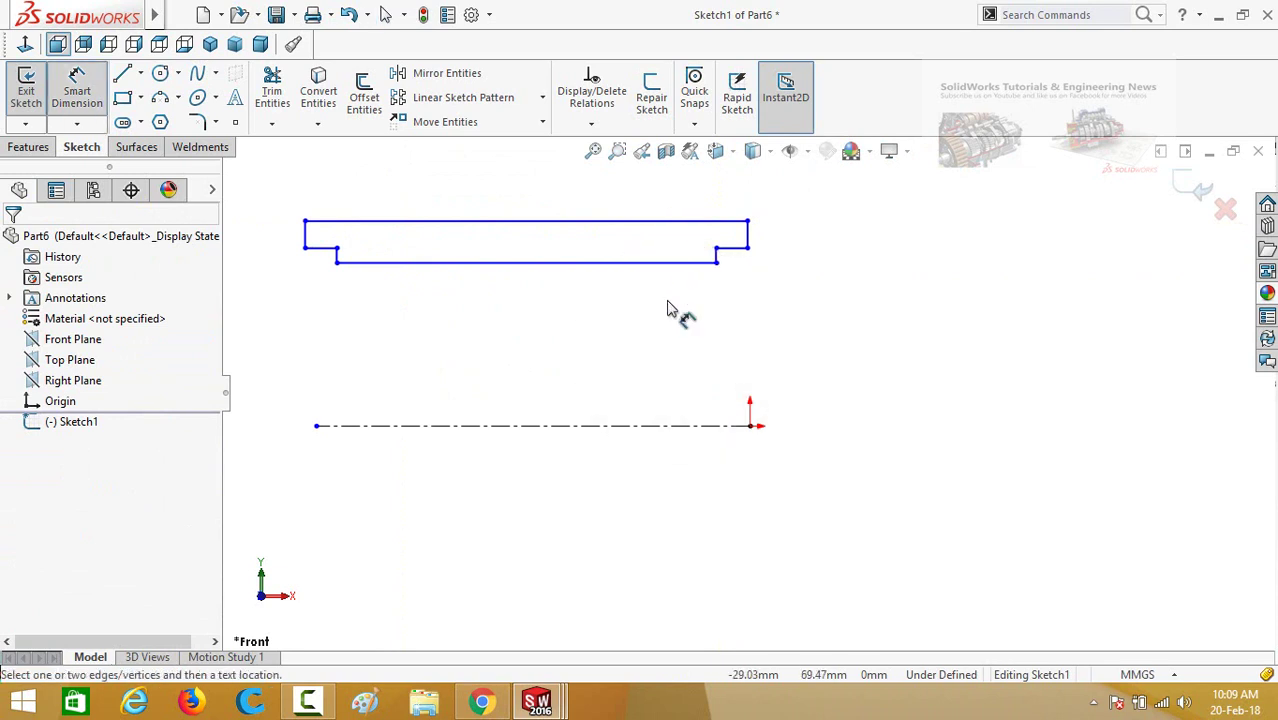
key("z")
key("z")
left_click(706, 298)
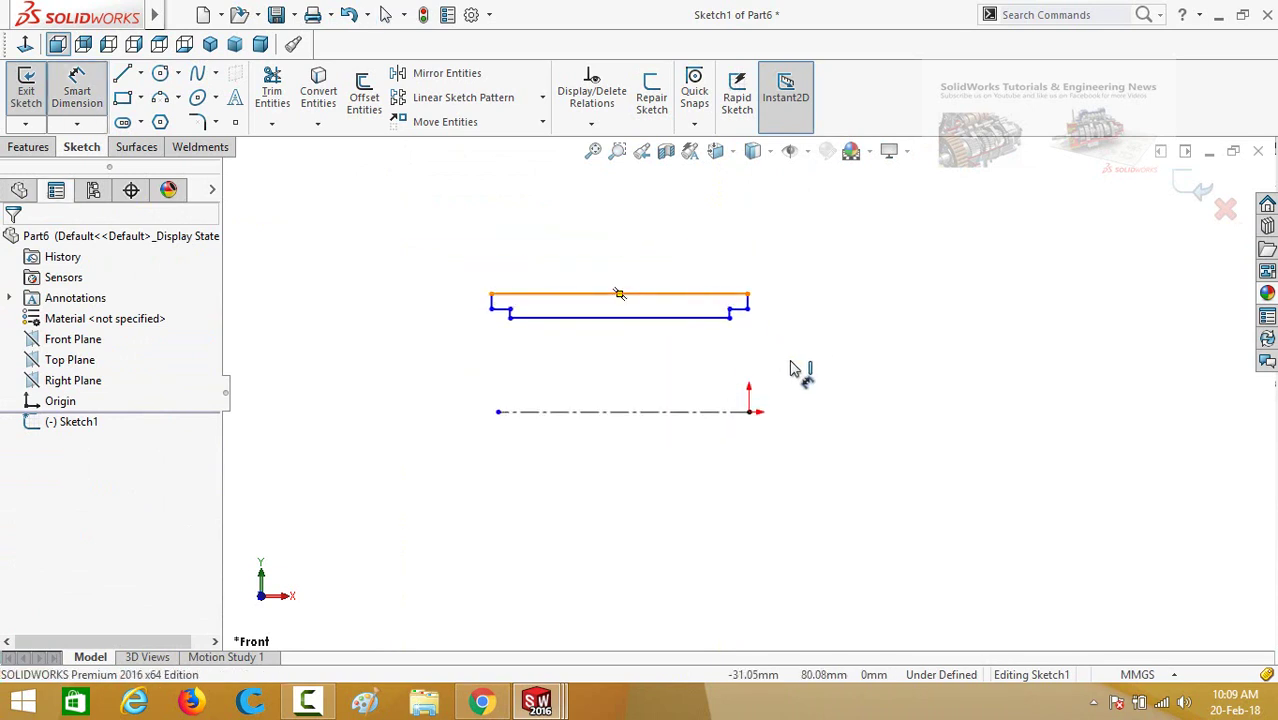
key("Escape")
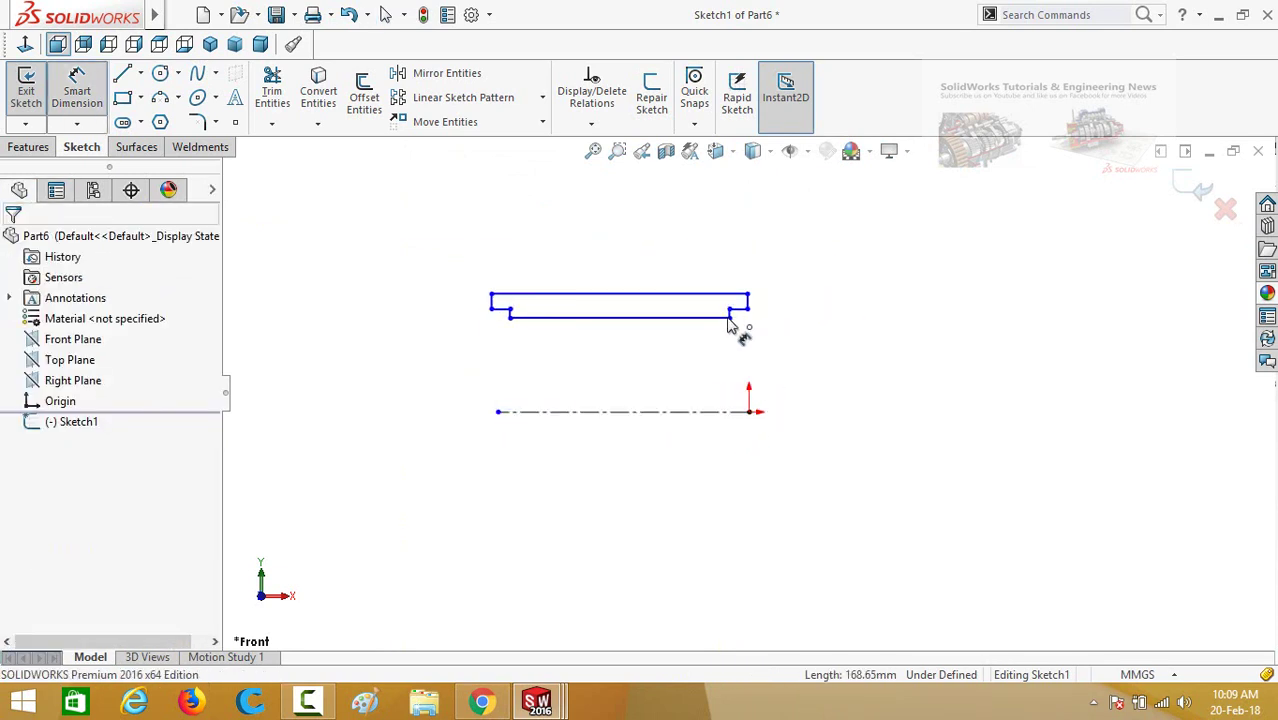
left_click(709, 320)
left_click(720, 412)
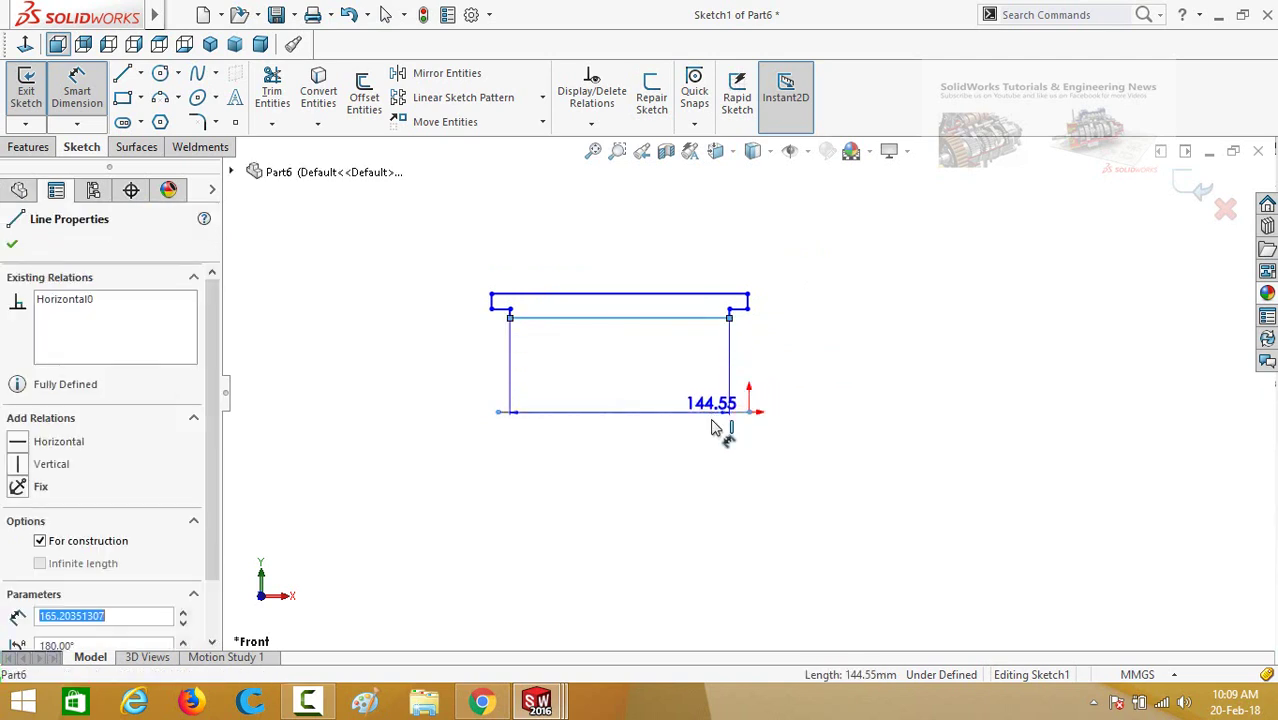
left_click(757, 485)
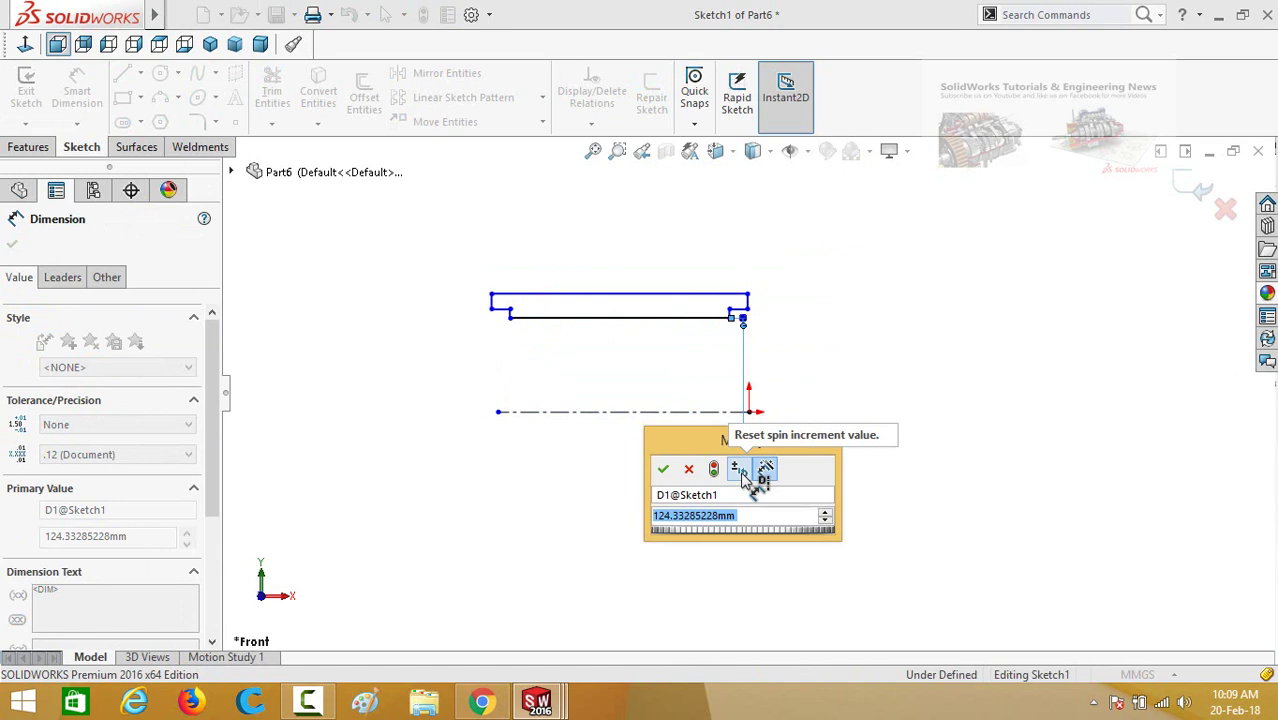
type("70")
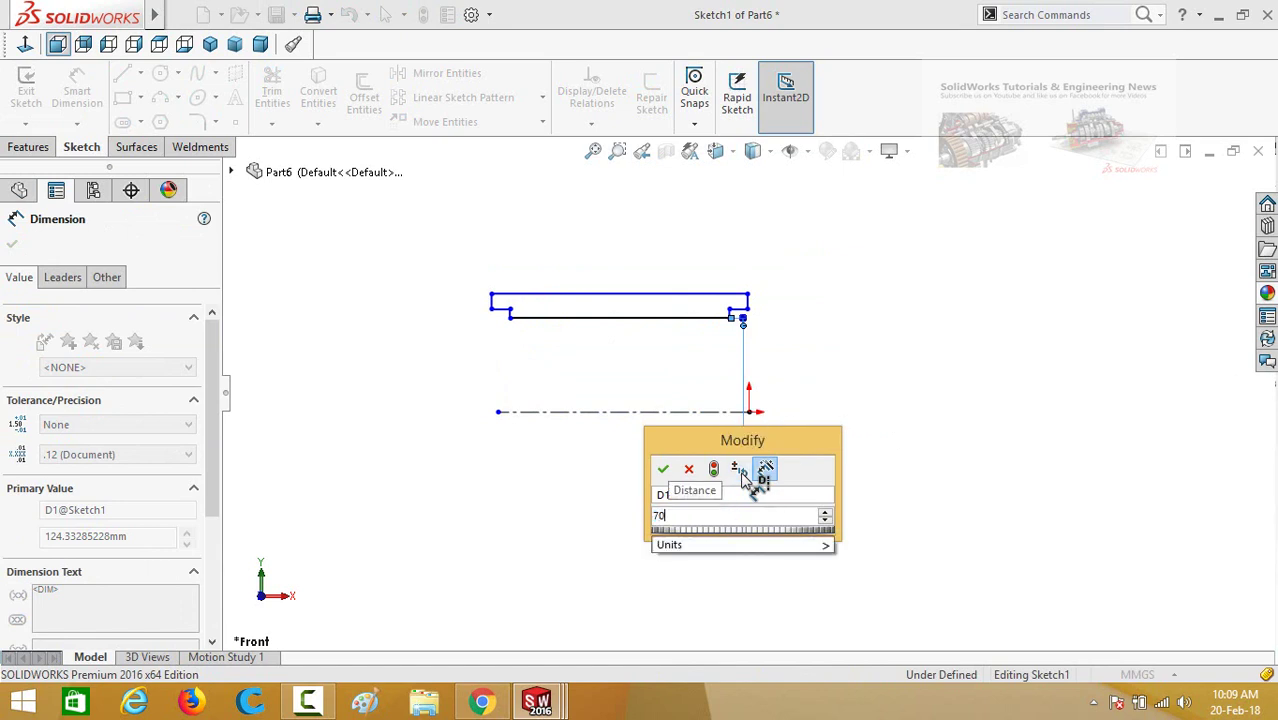
key("Return")
left_click(795, 365)
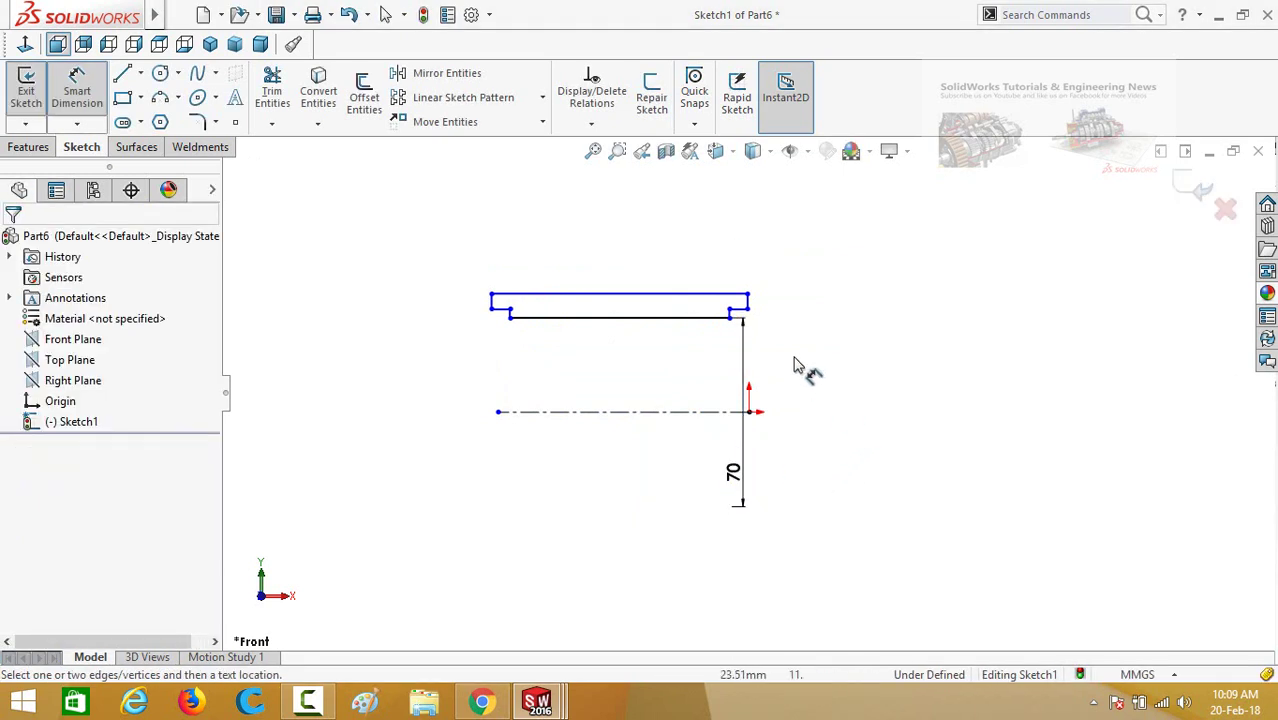
key("Escape")
Set the height of the short vertical step line at the profile end away from the origin to 3 mm
scroll(610, 390, "down", 2)
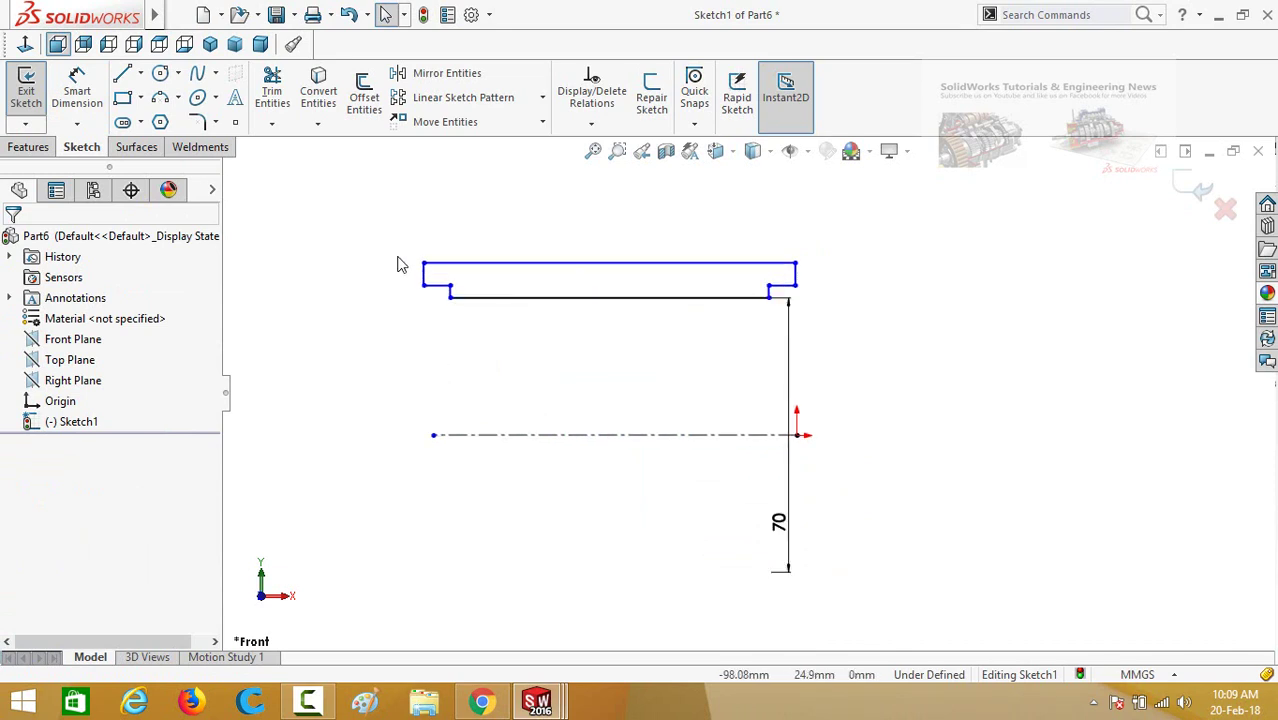
key("Return")
scroll(395, 280, "down", 3)
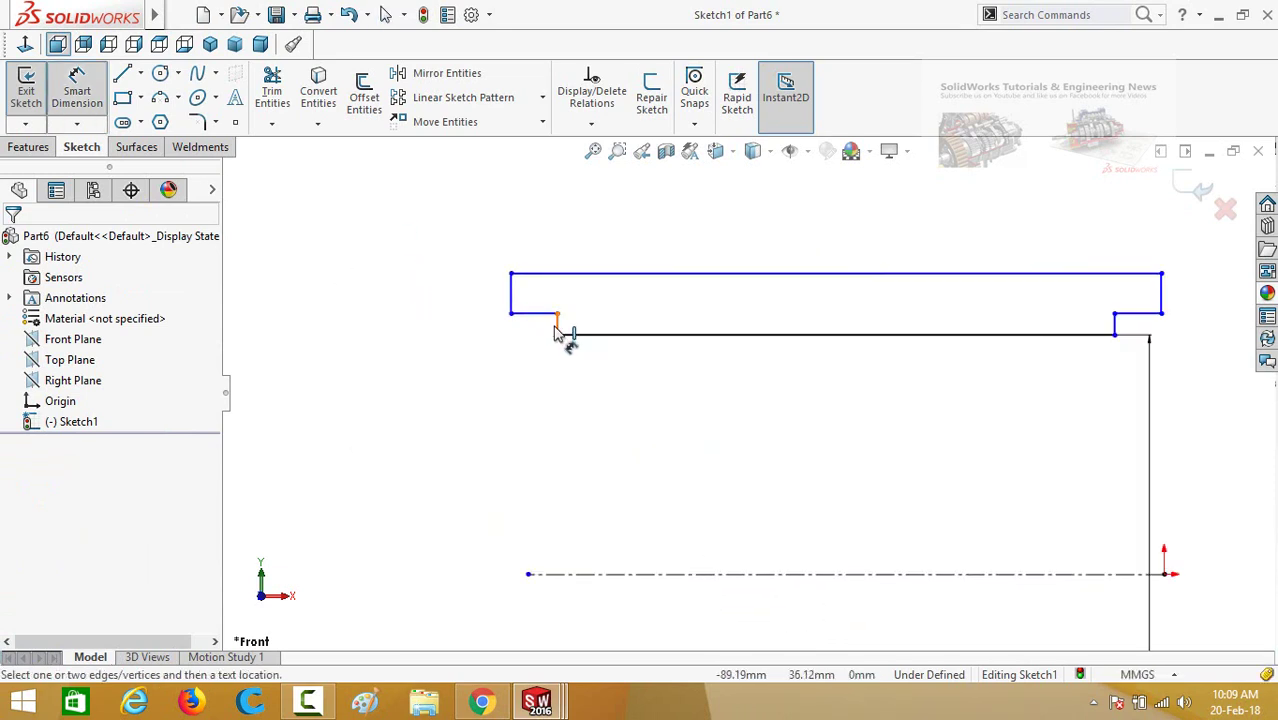
left_click(558, 330)
left_click(513, 403)
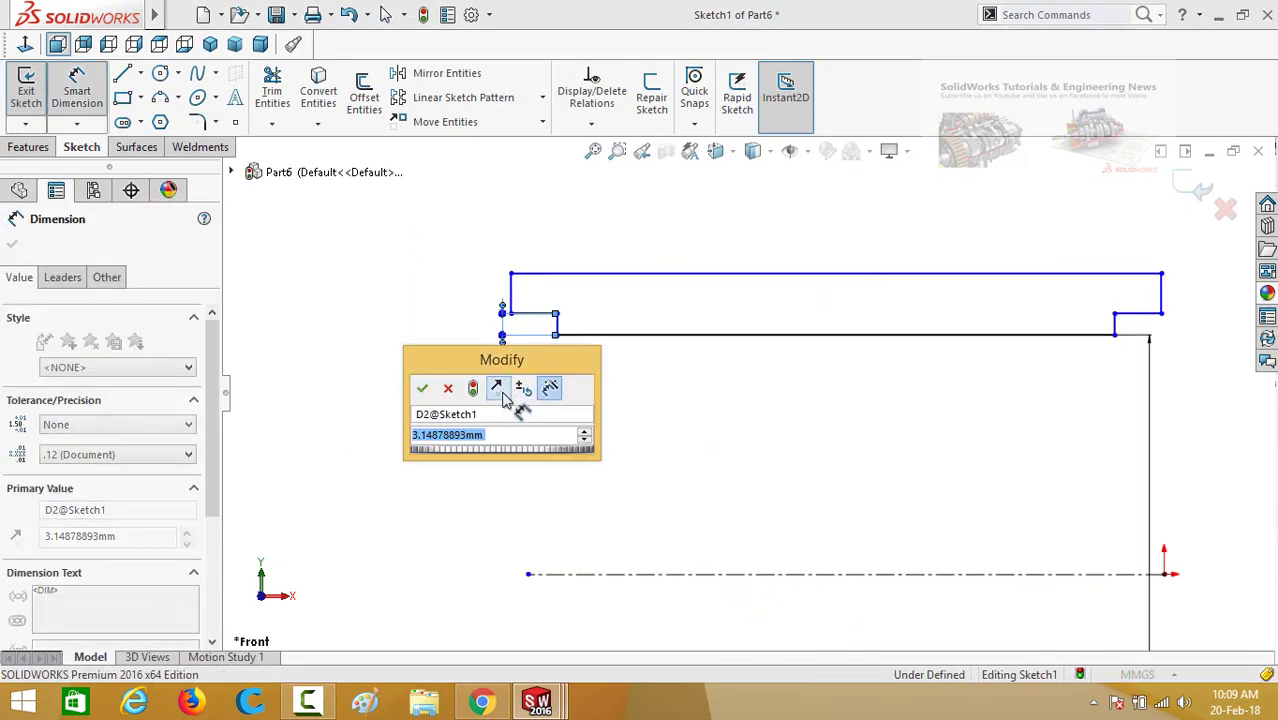
type("3")
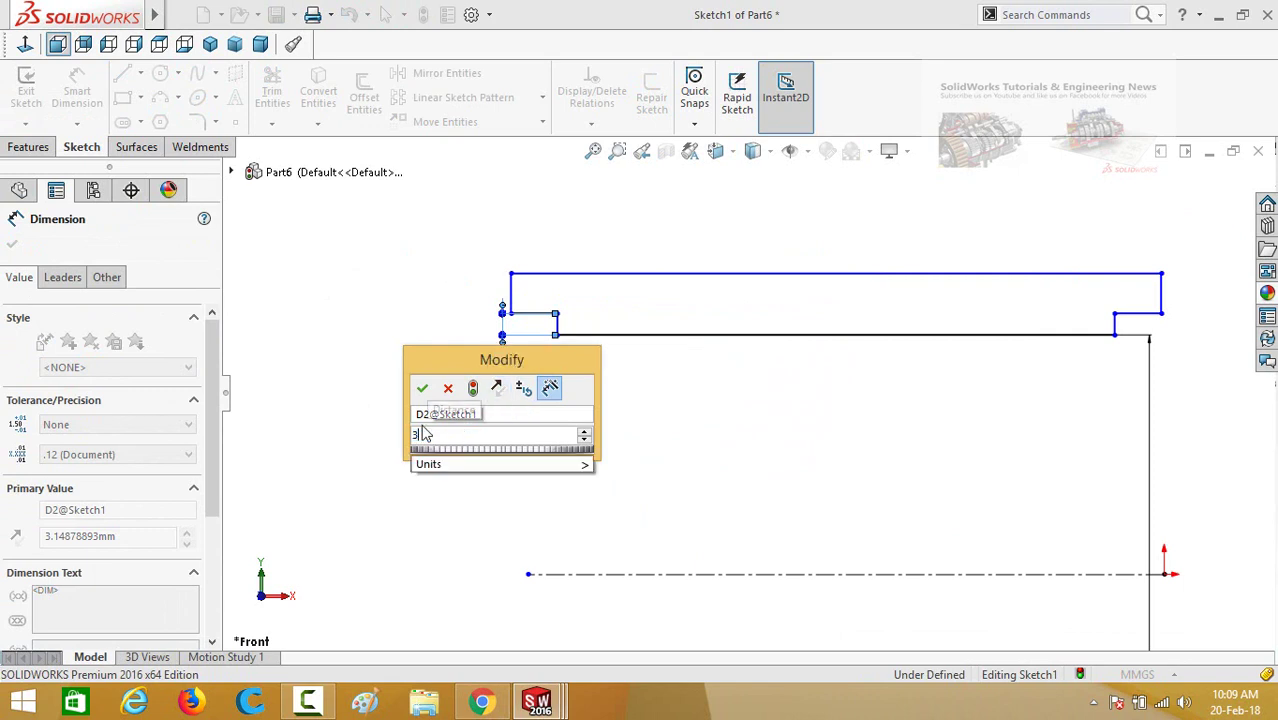
left_click(422, 389)
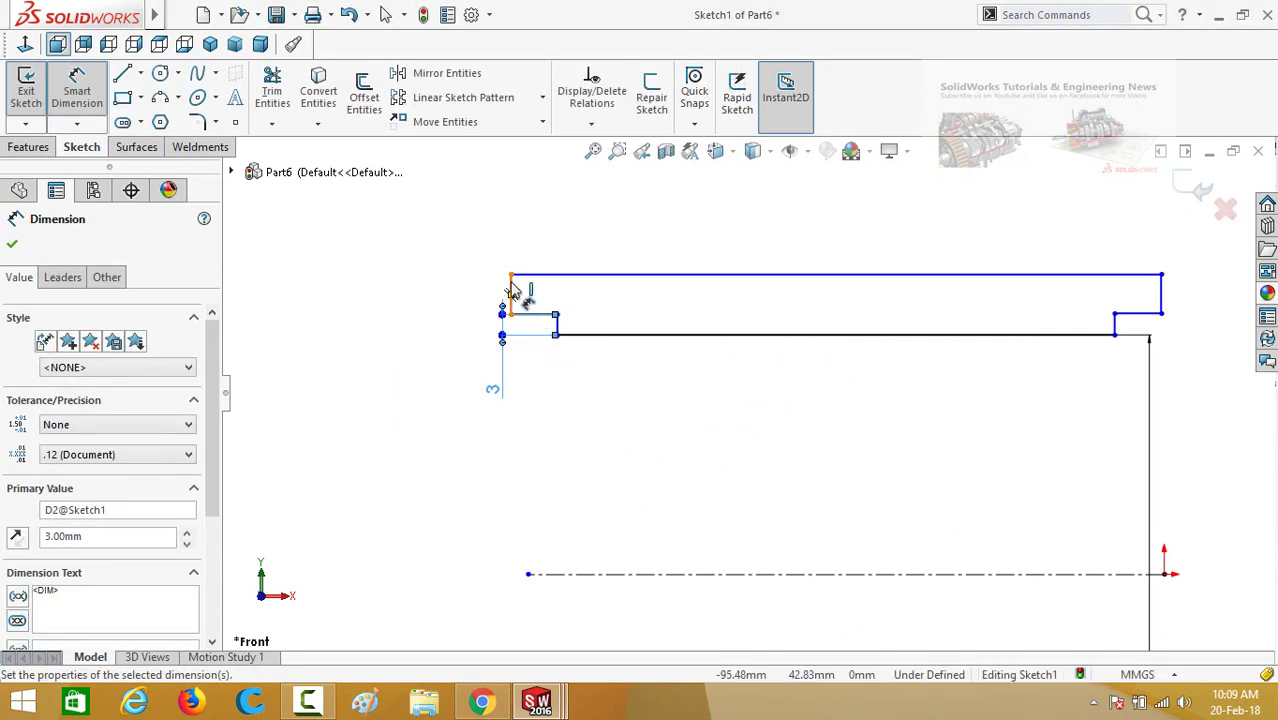
Set the outer vertical end line of the profile, away from the origin, to 5 mm
left_click(420, 290)
left_click(470, 285)
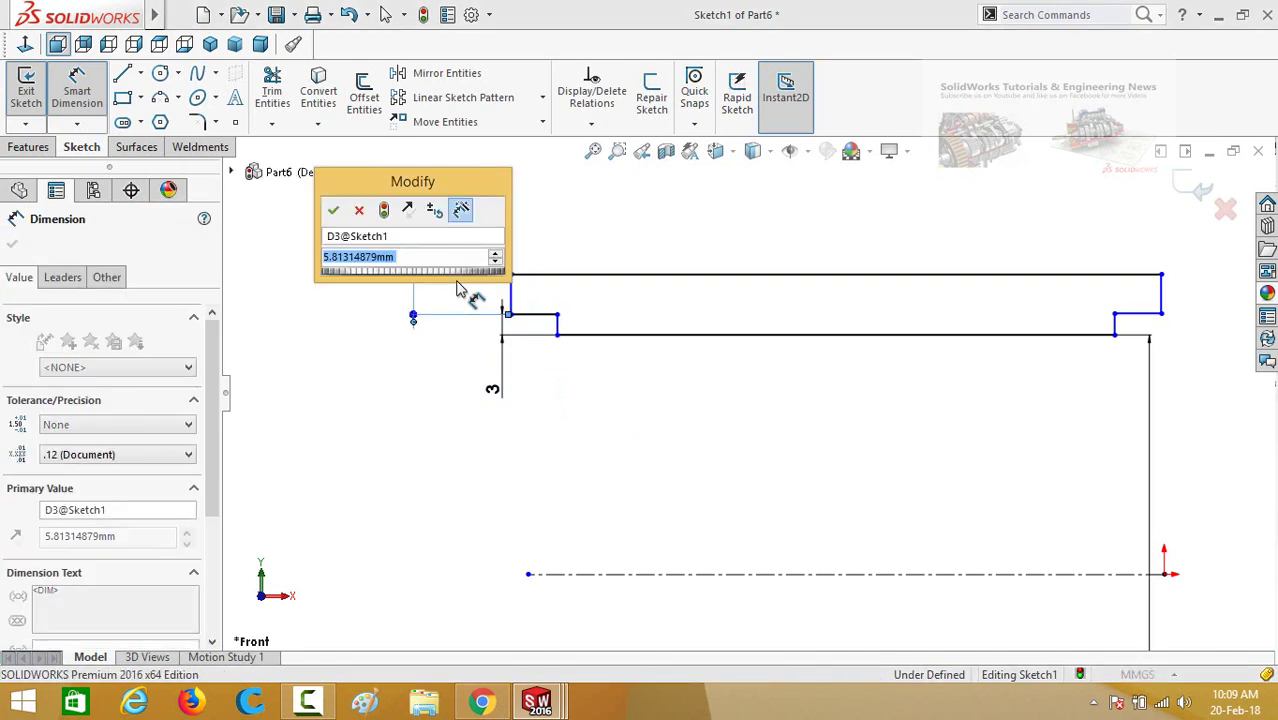
type("5")
left_click(334, 210)
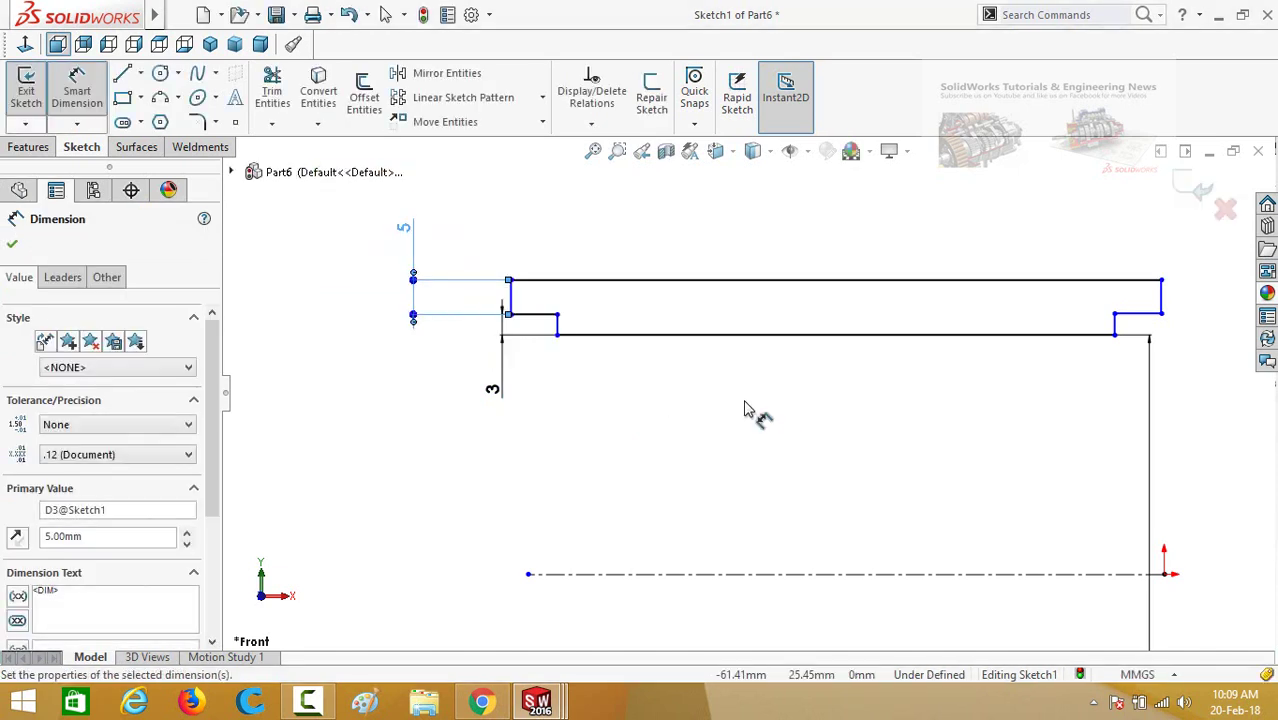
Set the short horizontal step line at the profile end above the origin to 5 mm
scroll(808, 390, "up", 2)
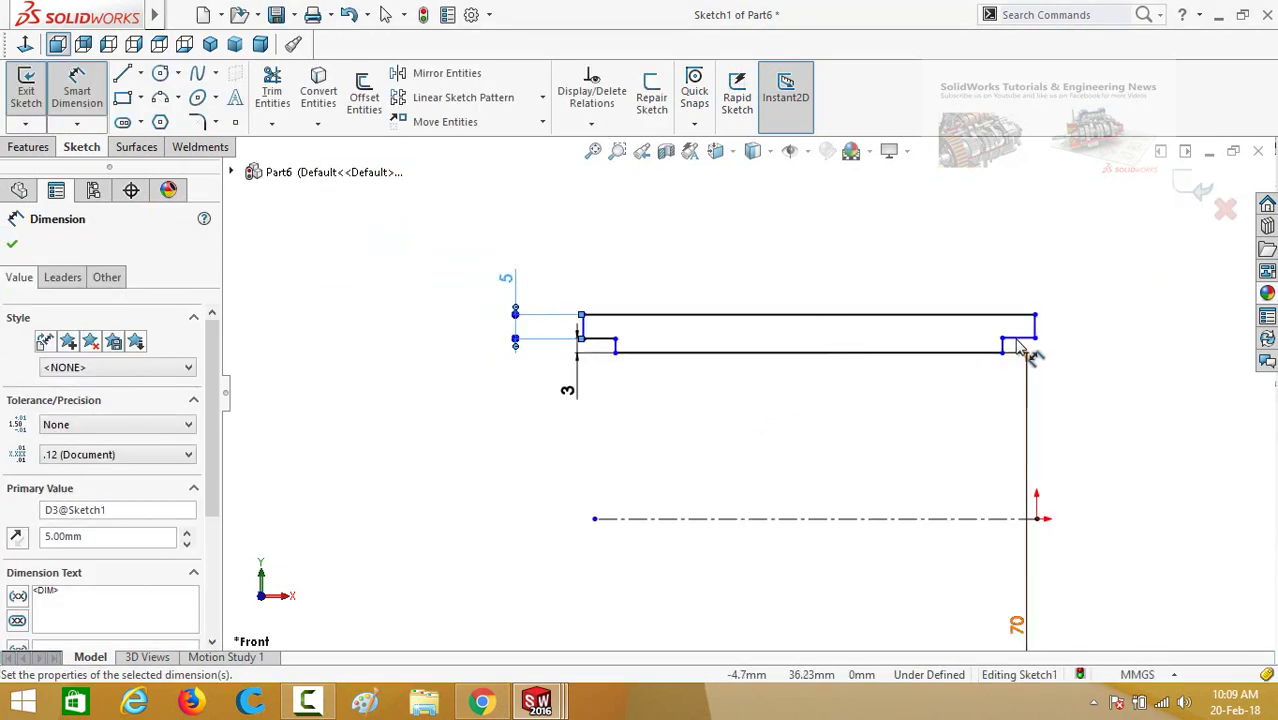
left_click(1030, 343)
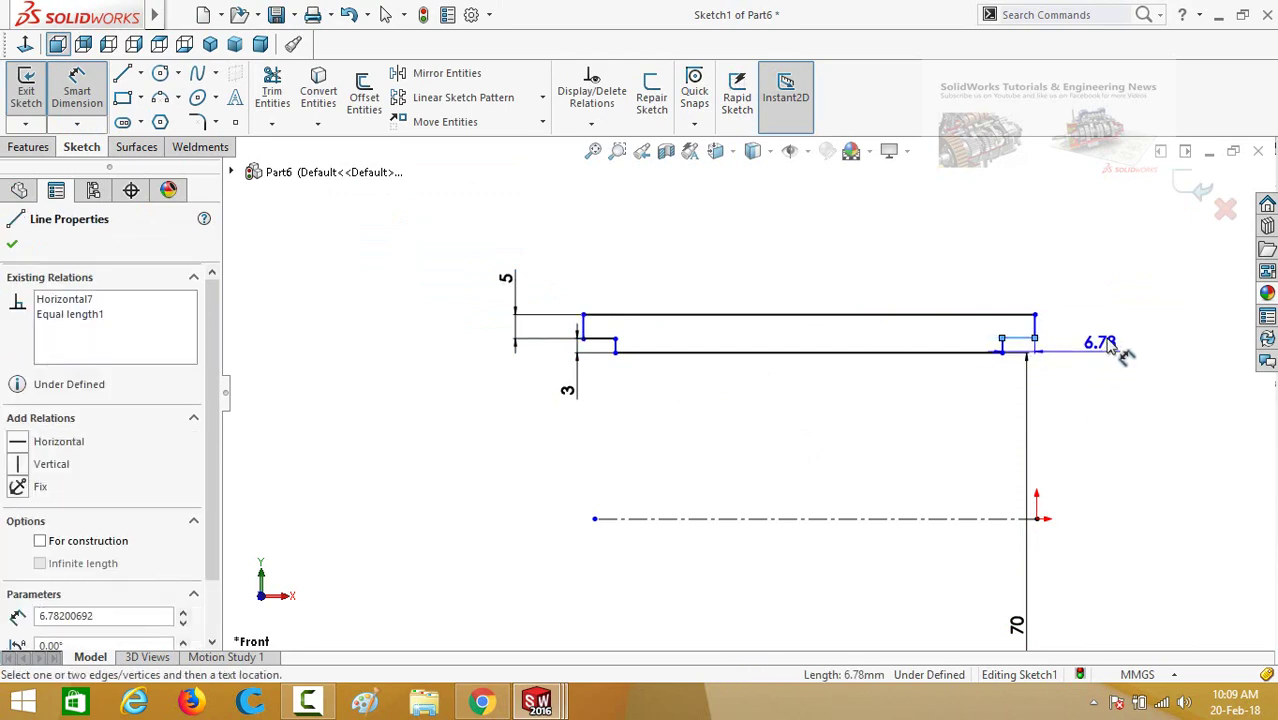
left_click(1117, 398)
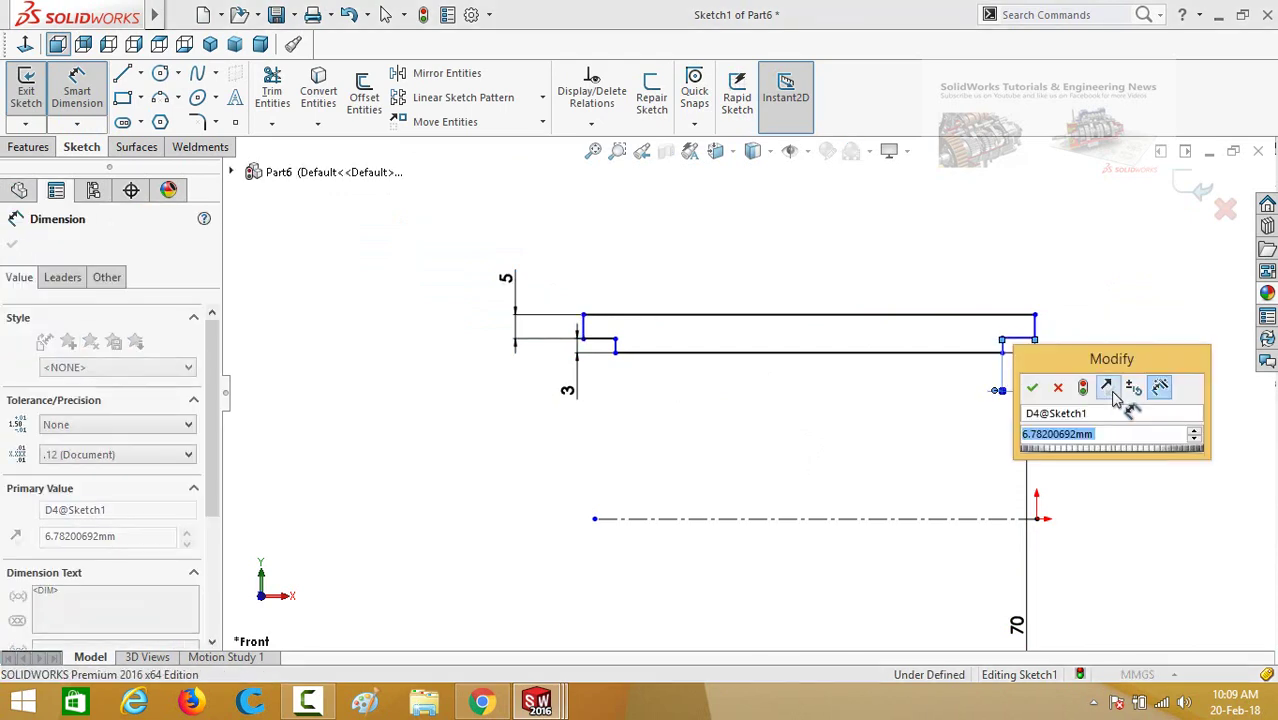
type("5")
left_click(1034, 389)
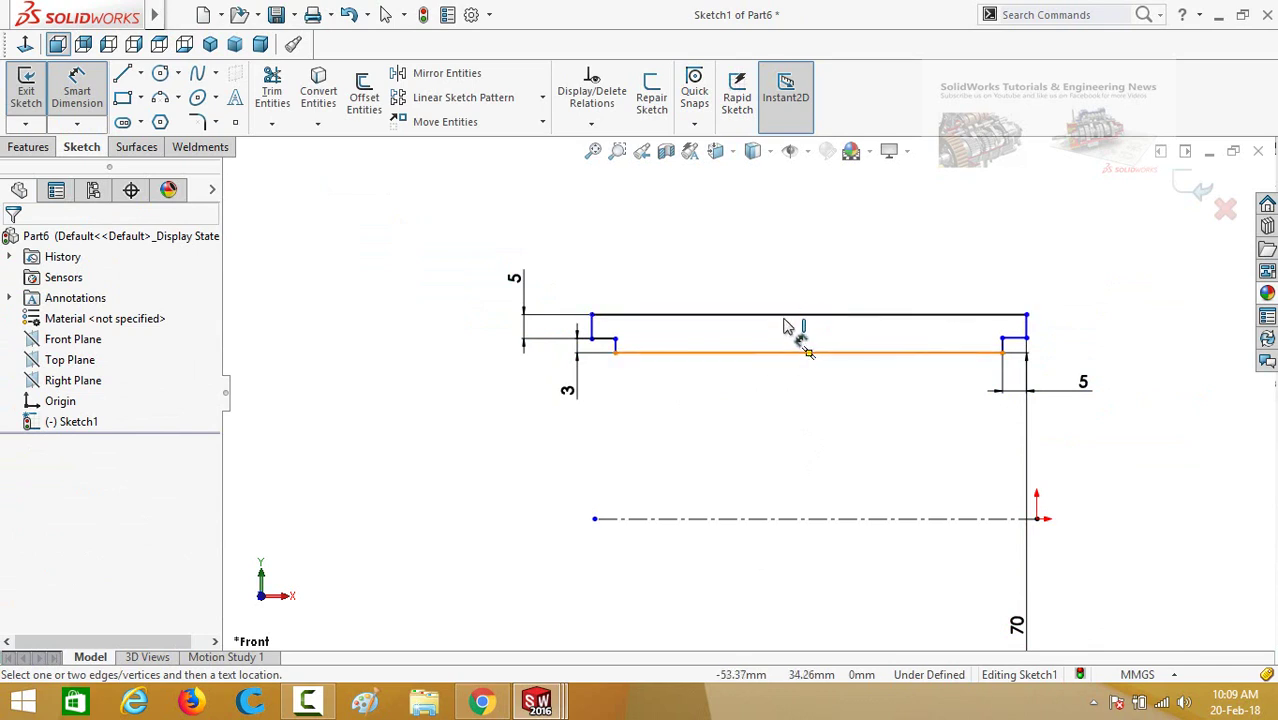
Set the length of the profile's lower horizontal edge between the two notches to 60 mm
left_click(785, 356)
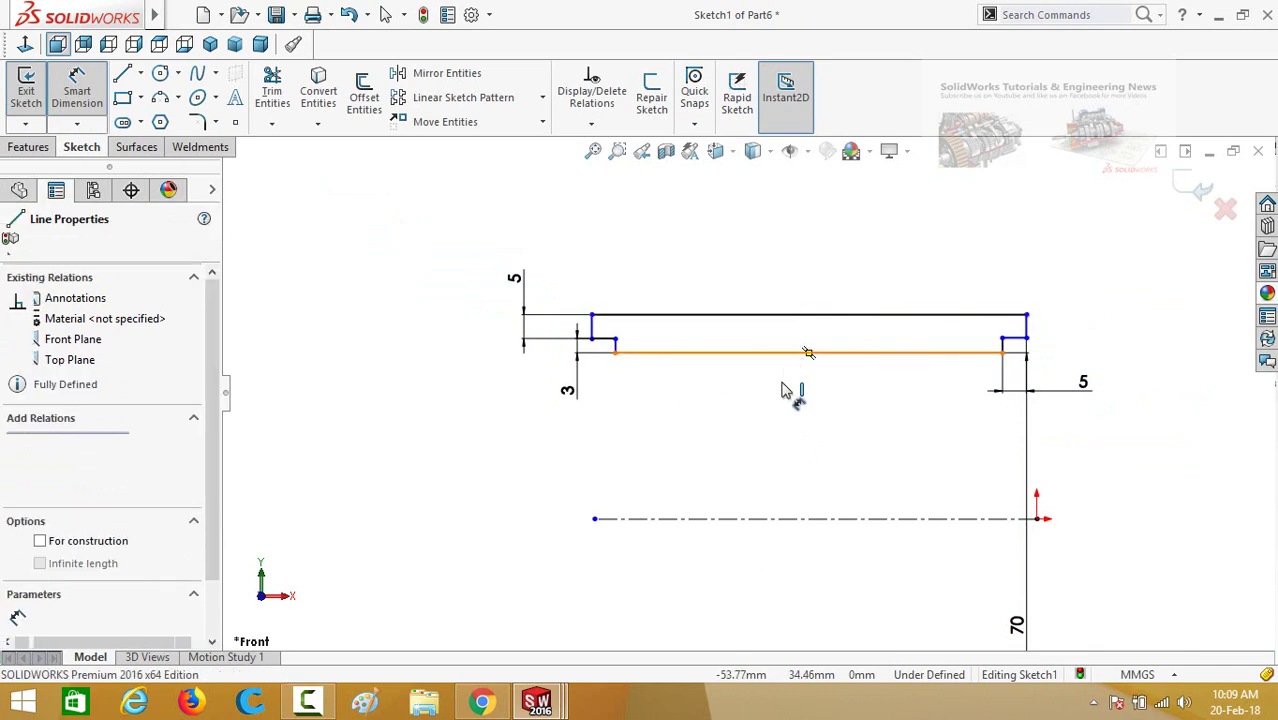
left_click(793, 428)
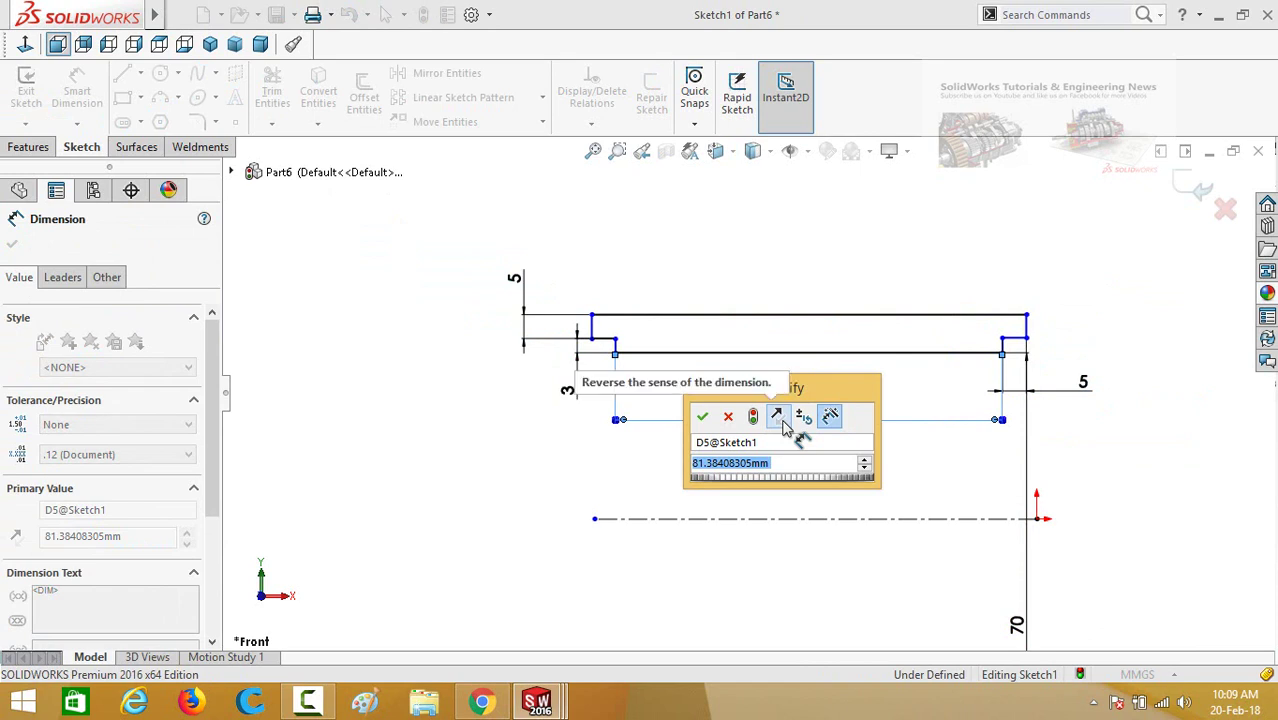
type("6")
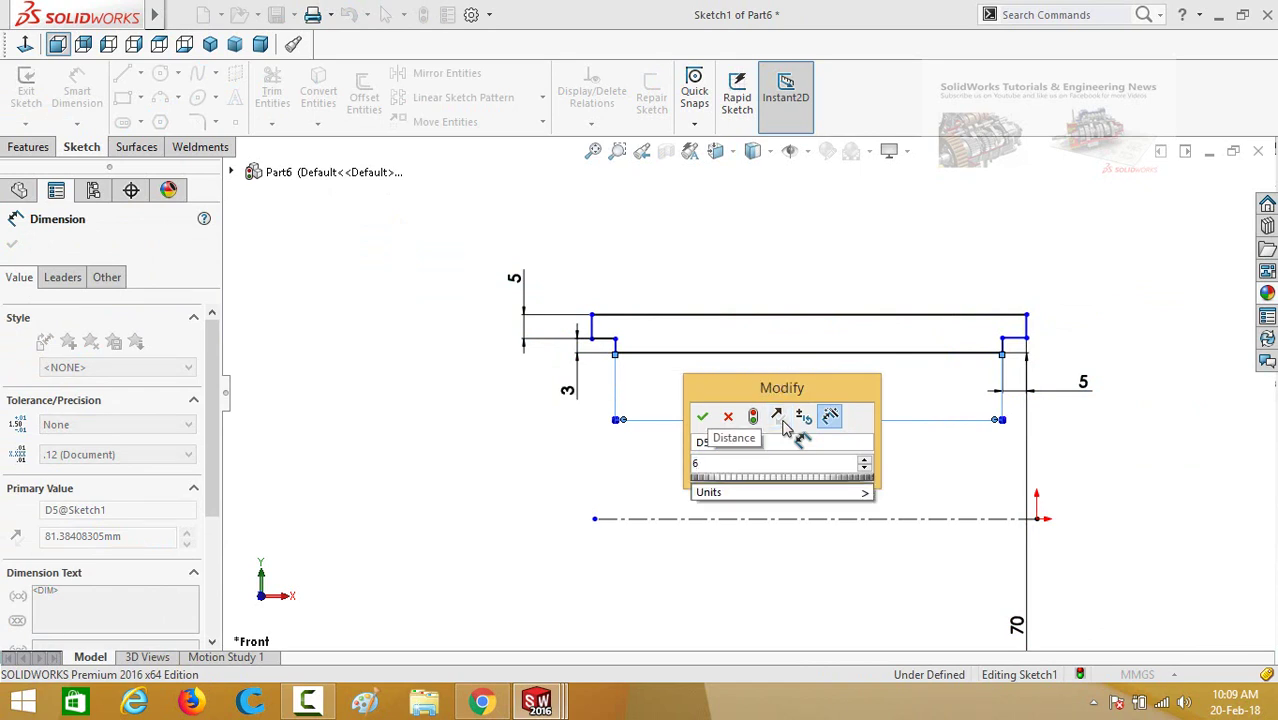
type("0")
key("Return")
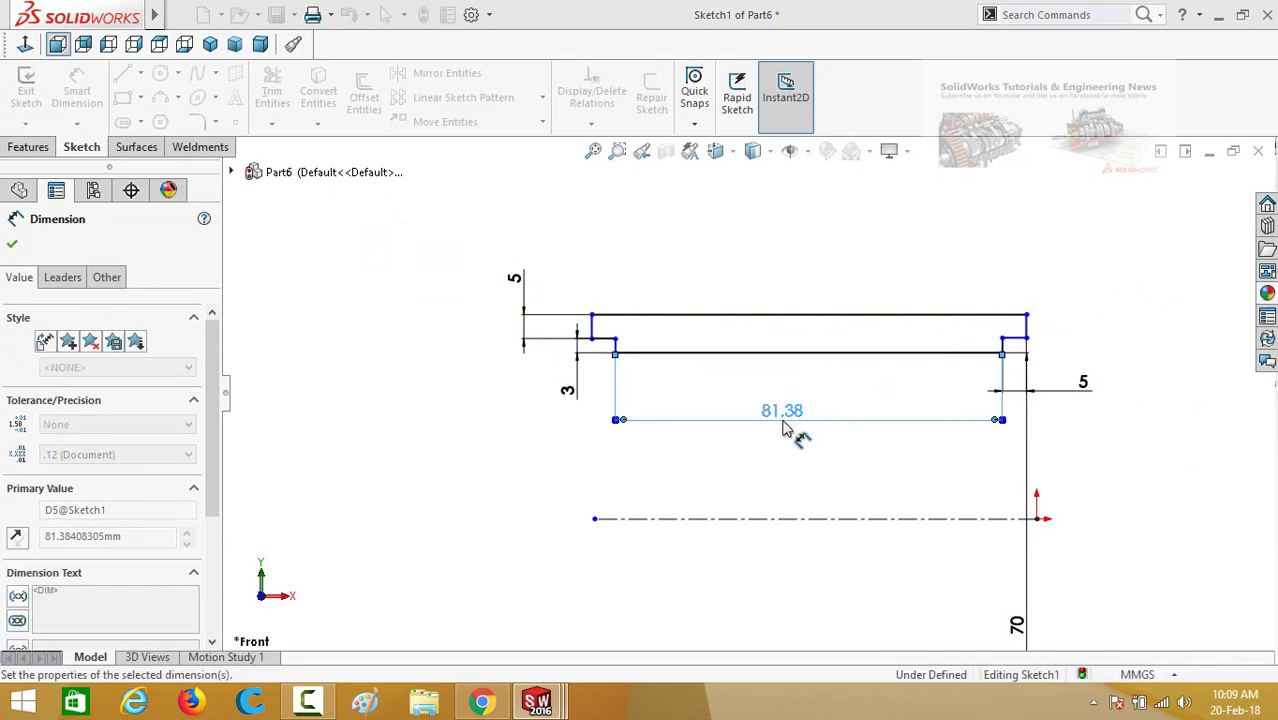
left_click(963, 492)
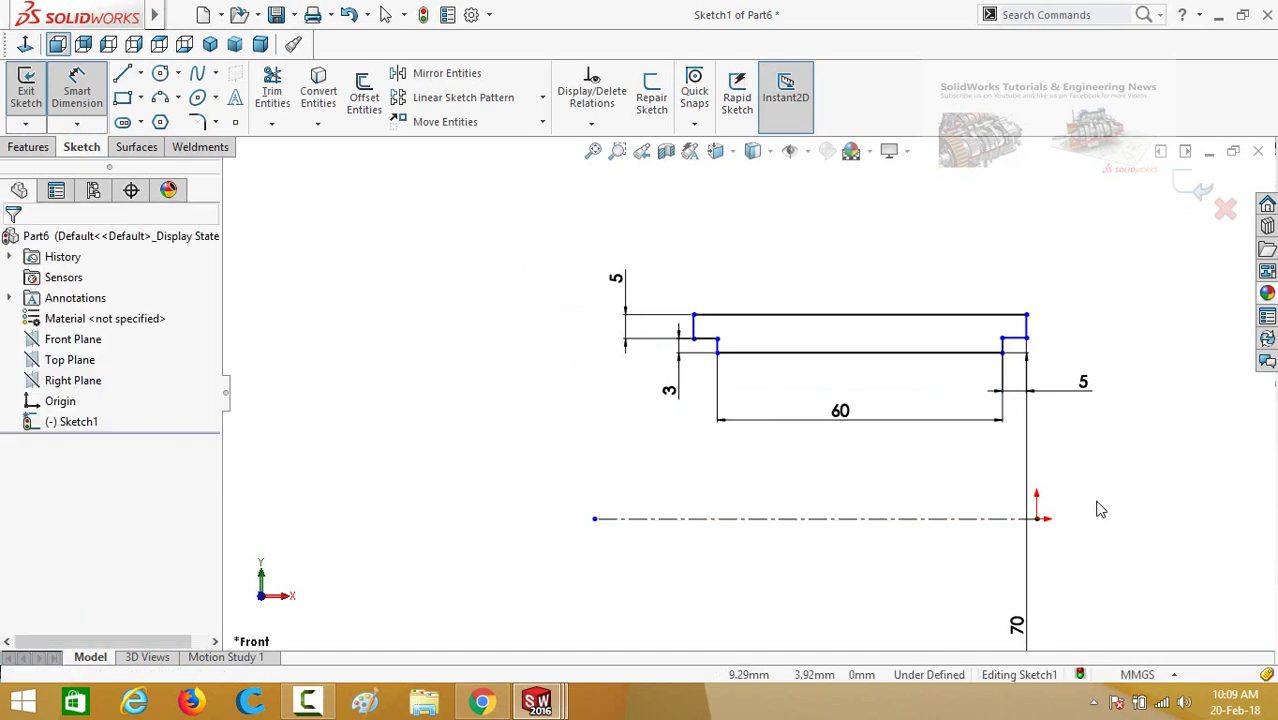
Align the profile's nearest outer notch corner vertically with the origin
left_click(1037, 522)
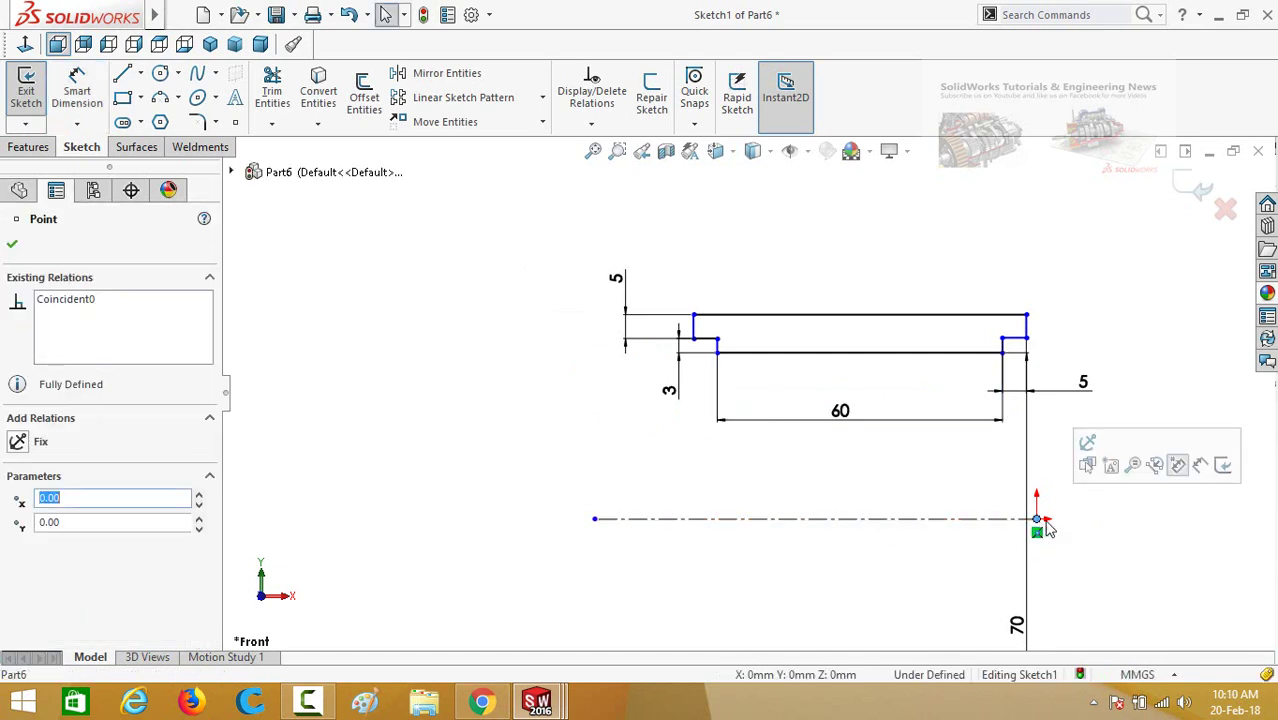
left_click(1027, 340, "ctrl")
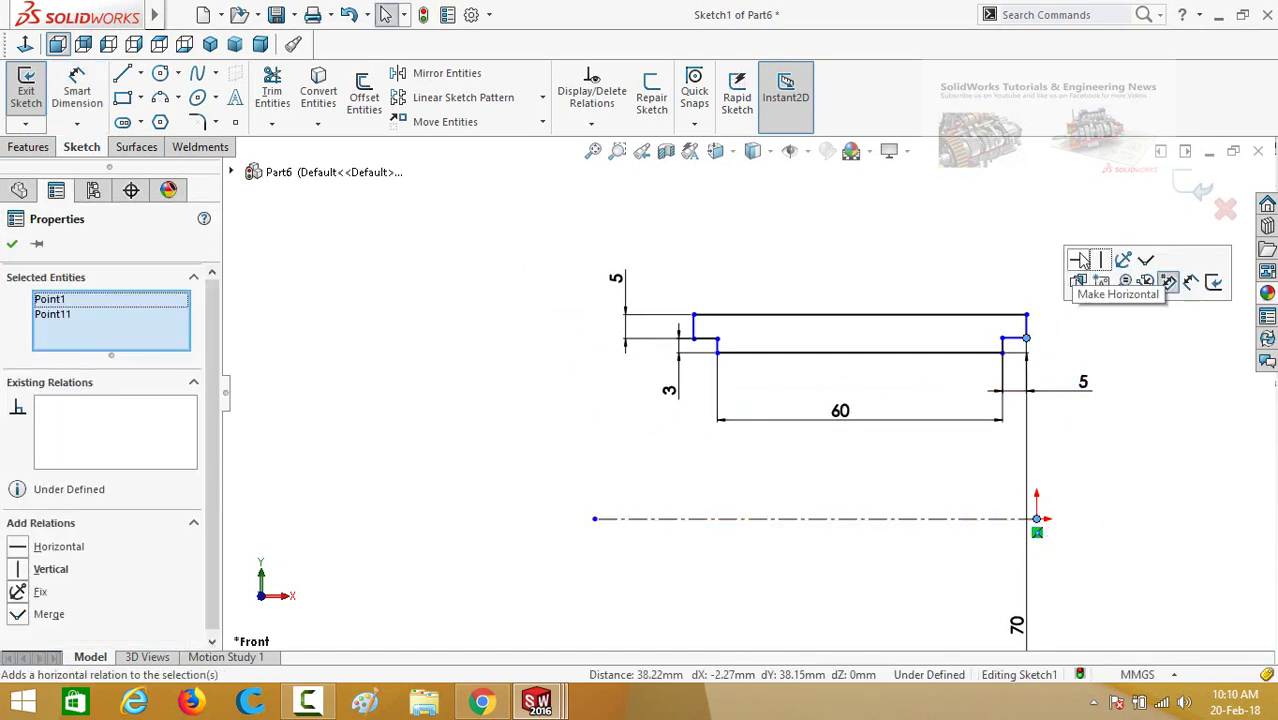
left_click(1100, 262)
left_click(1145, 480)
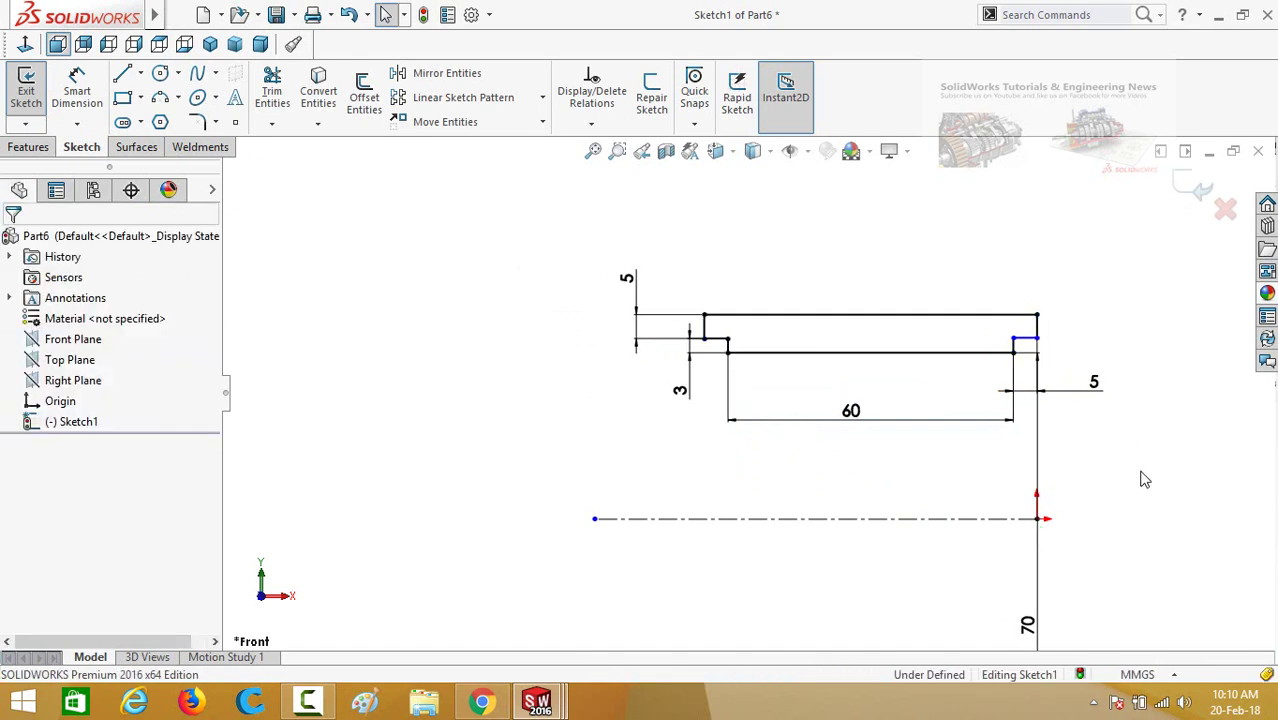
Make the two short horizontal step lines at the ends of the profile collinear
scroll(1043, 348, "down", 2)
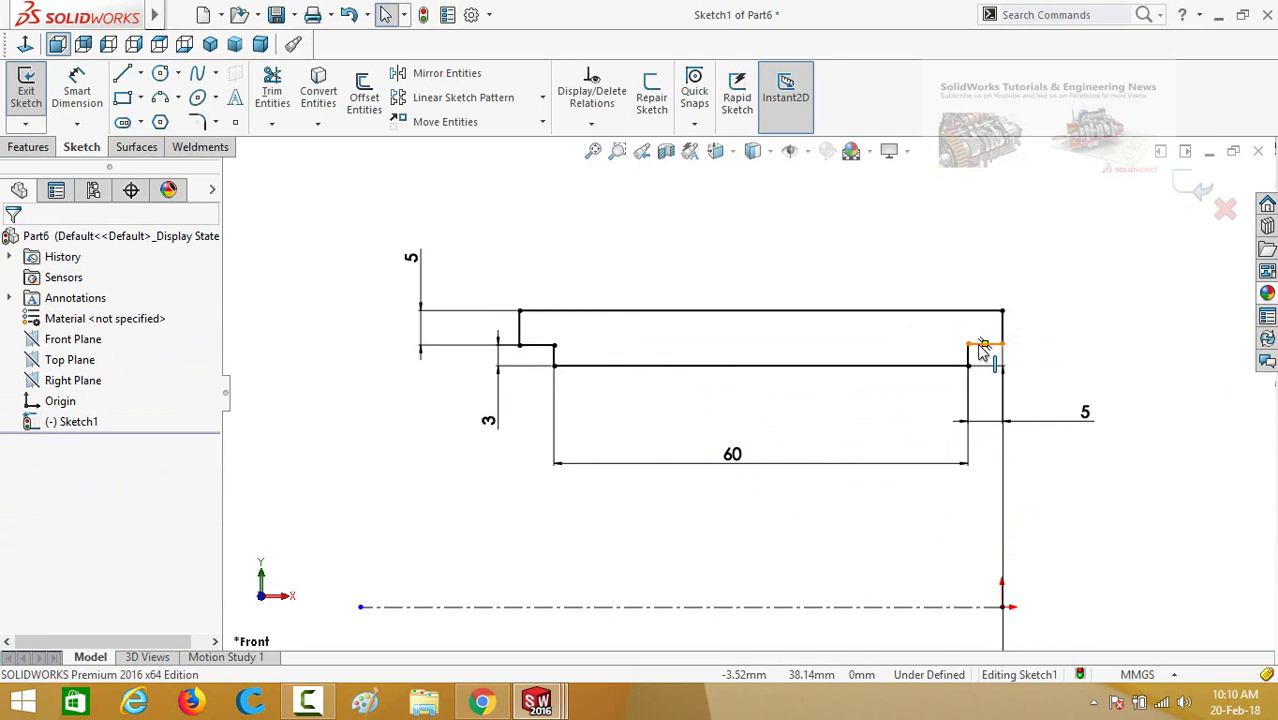
left_click(983, 345)
left_click(553, 346, "ctrl")
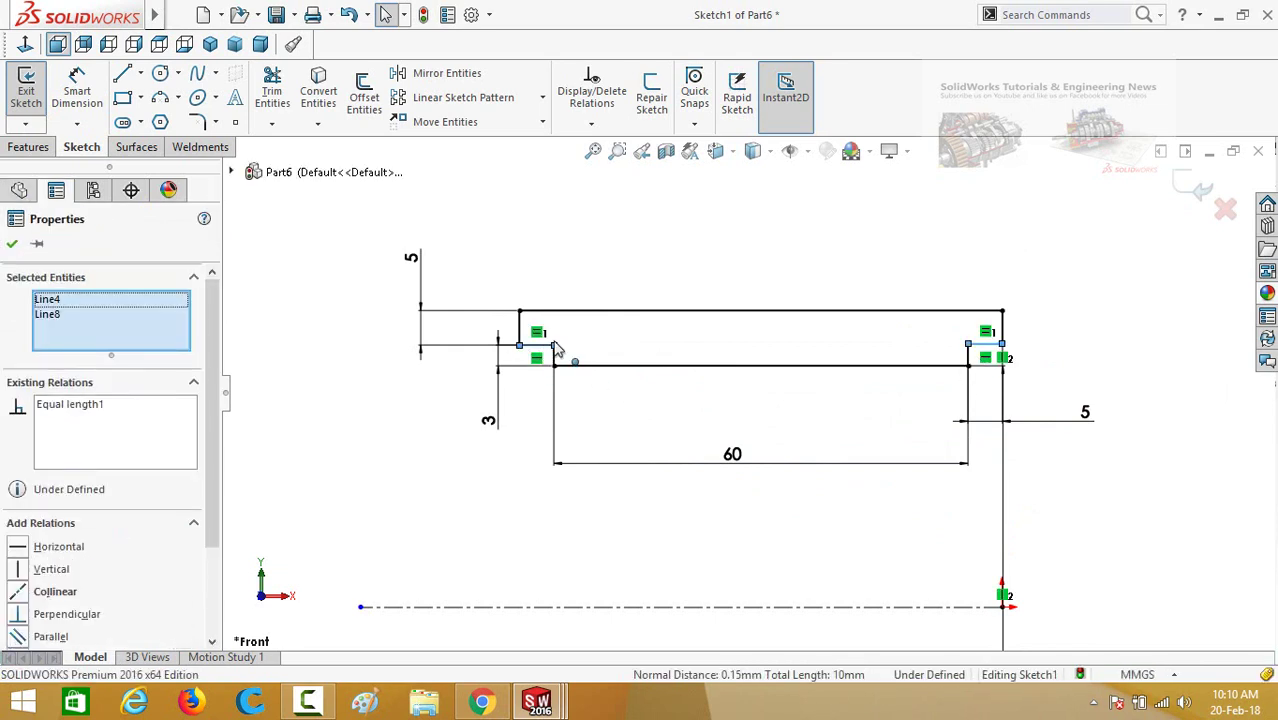
left_click(636, 287)
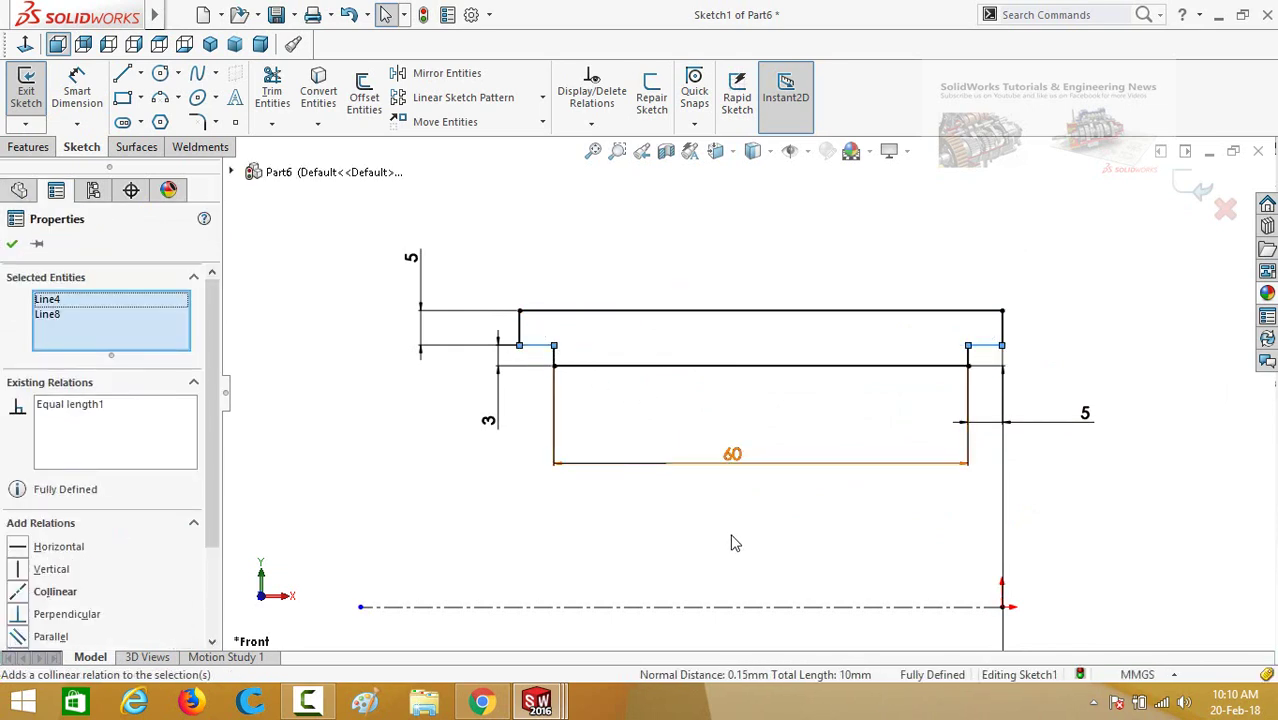
left_click(836, 510)
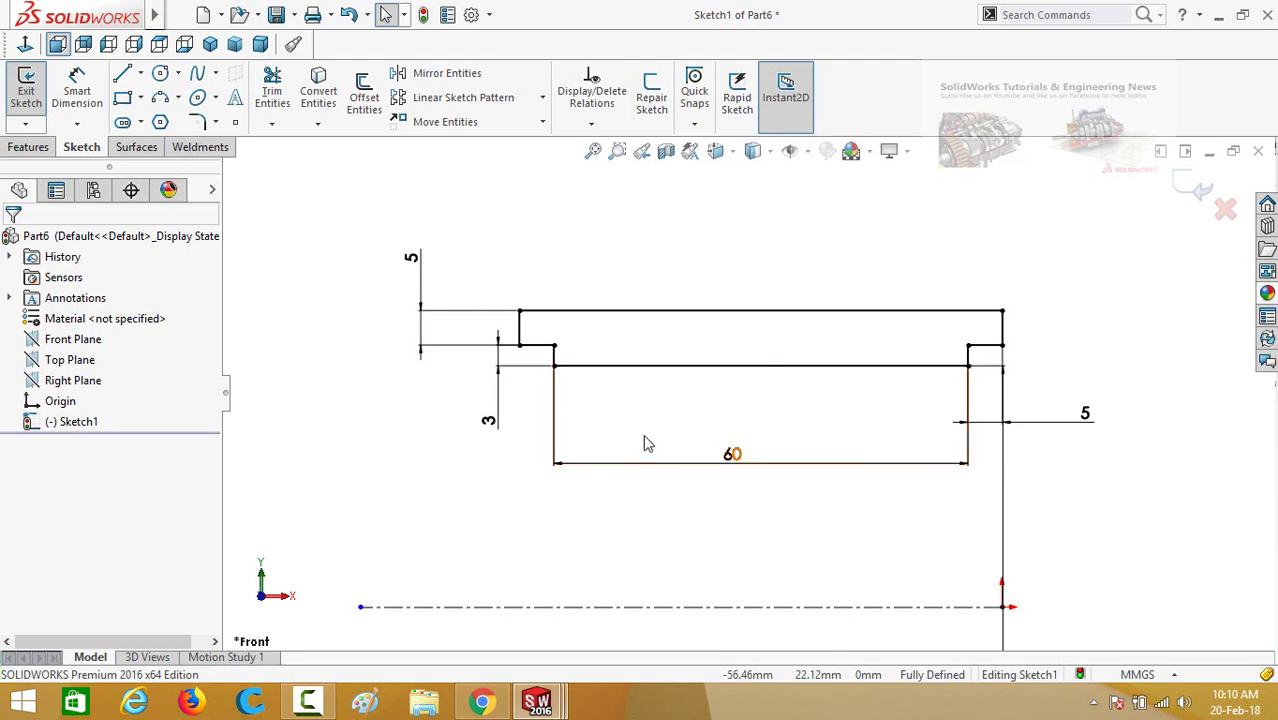
Revolve the stepped profile 360 degrees around the centerline into a hollow cylinder
key("f")
left_click(30, 147)
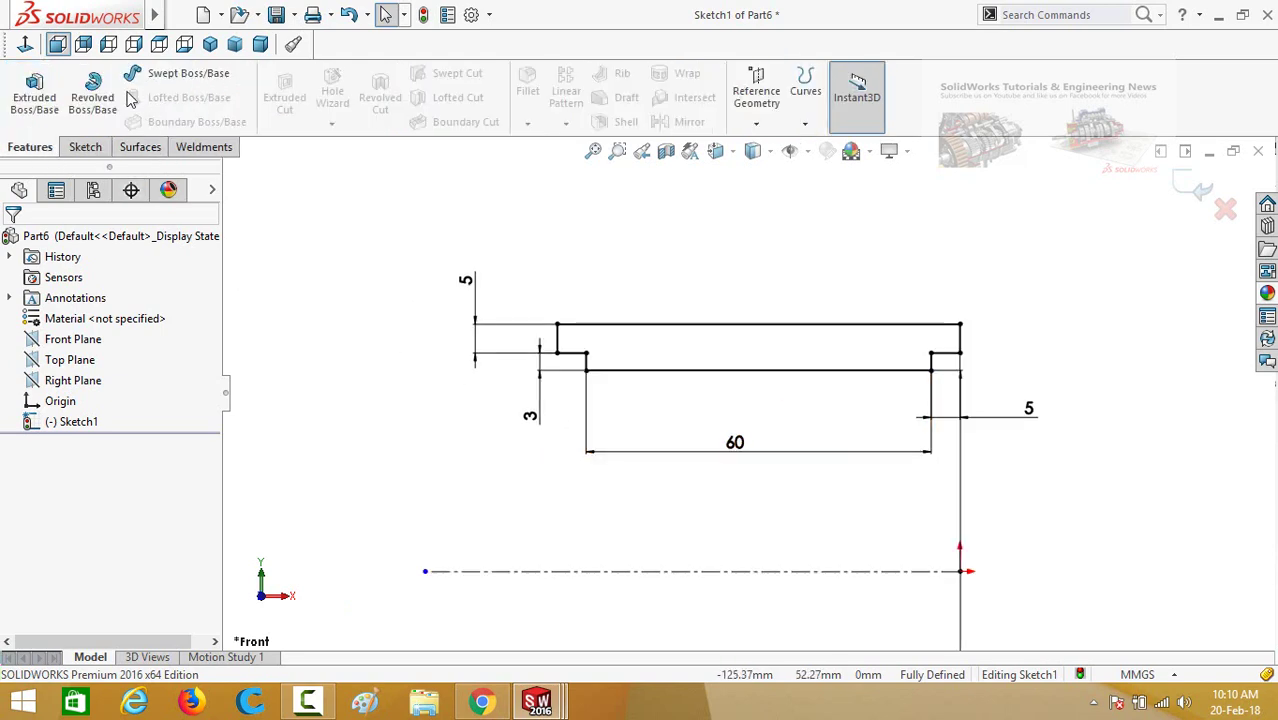
left_click(92, 90)
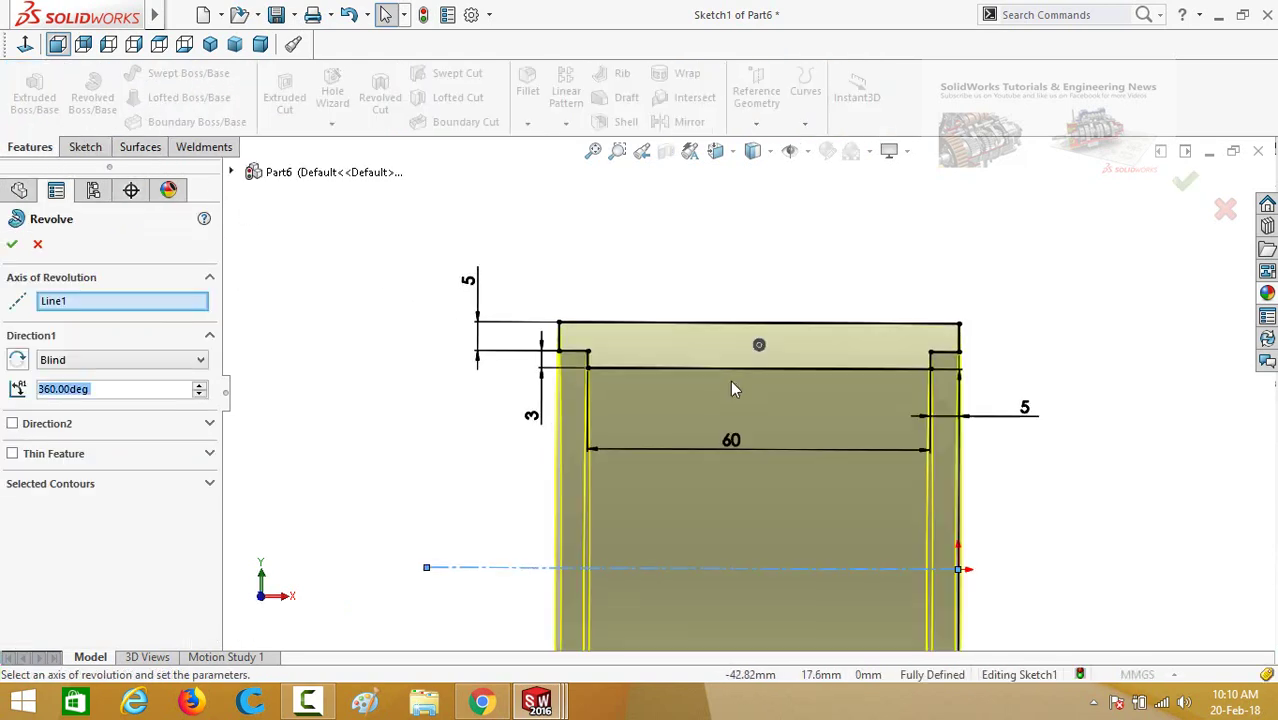
left_click(13, 245)
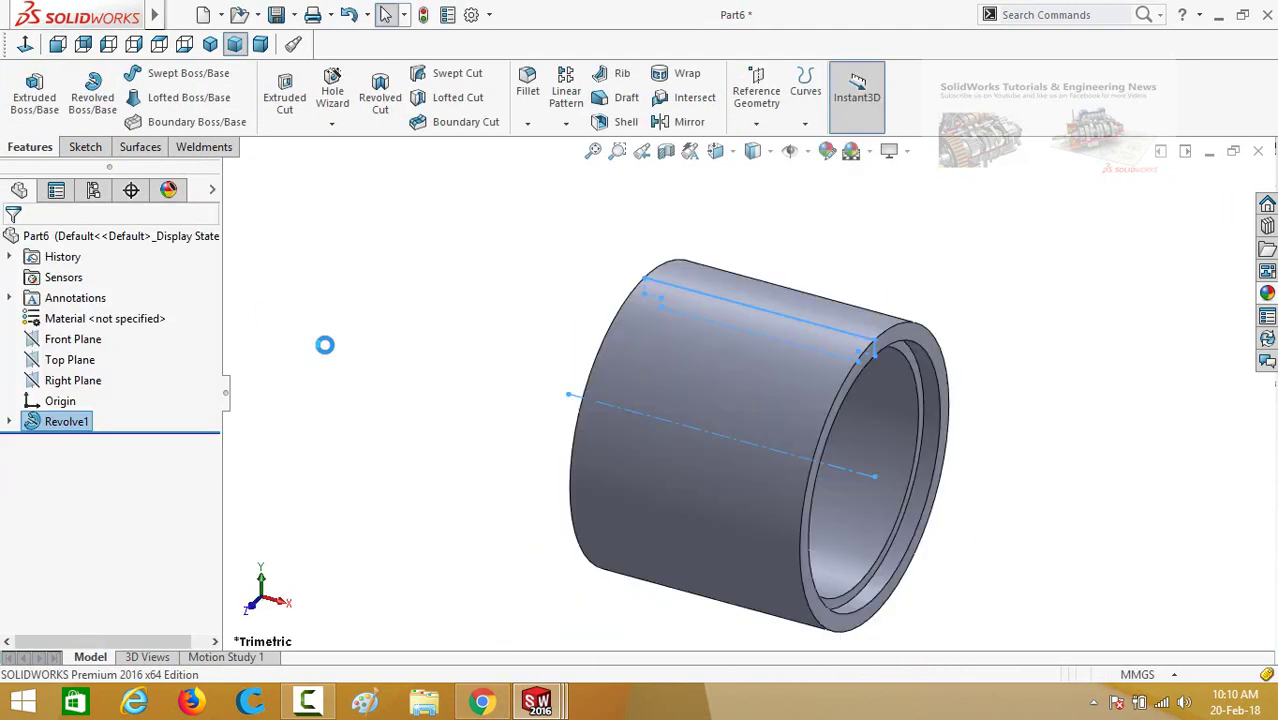
left_click(475, 430)
Start a sketch on the ring-shaped inner shoulder face at one end of the cylinder, viewed face-on
mouse_move(471, 414)
middle_mouse_down()
mouse_move(431, 351)
mouse_move(354, 337)
mouse_move(335, 361)
middle_mouse_up()
scroll(632, 424, "down", 2)
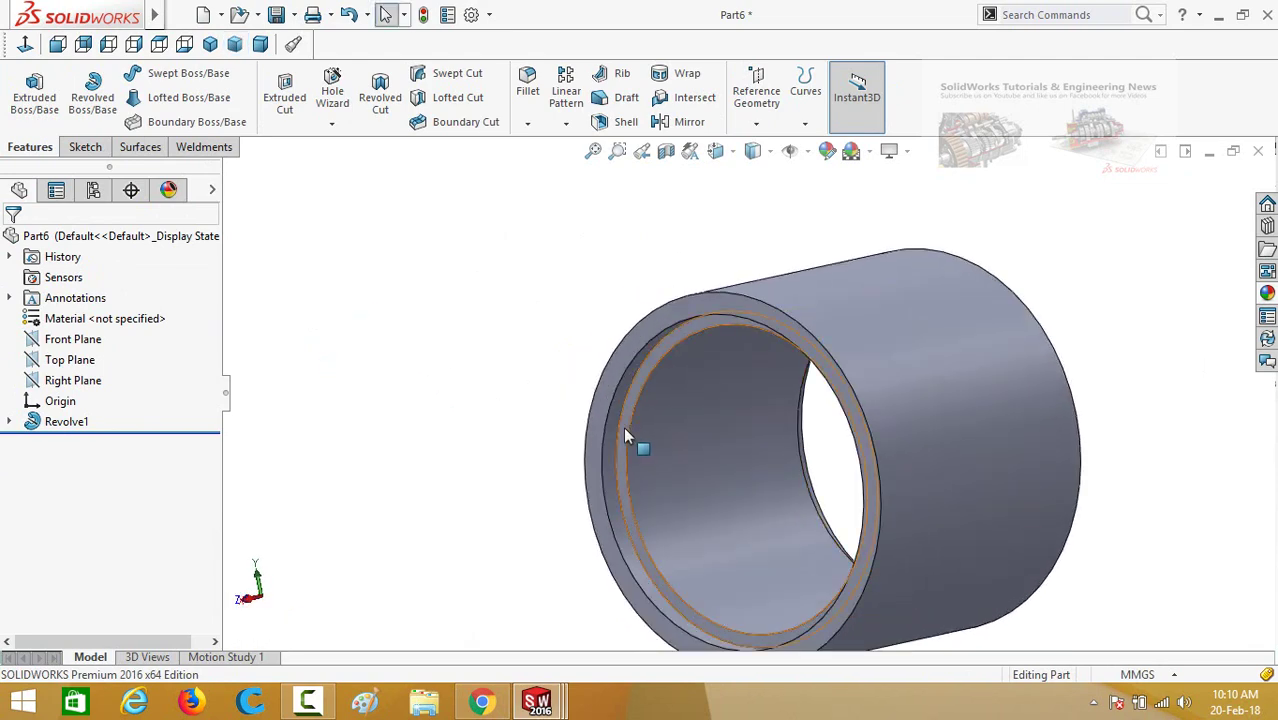
left_click(625, 430)
left_click(699, 371)
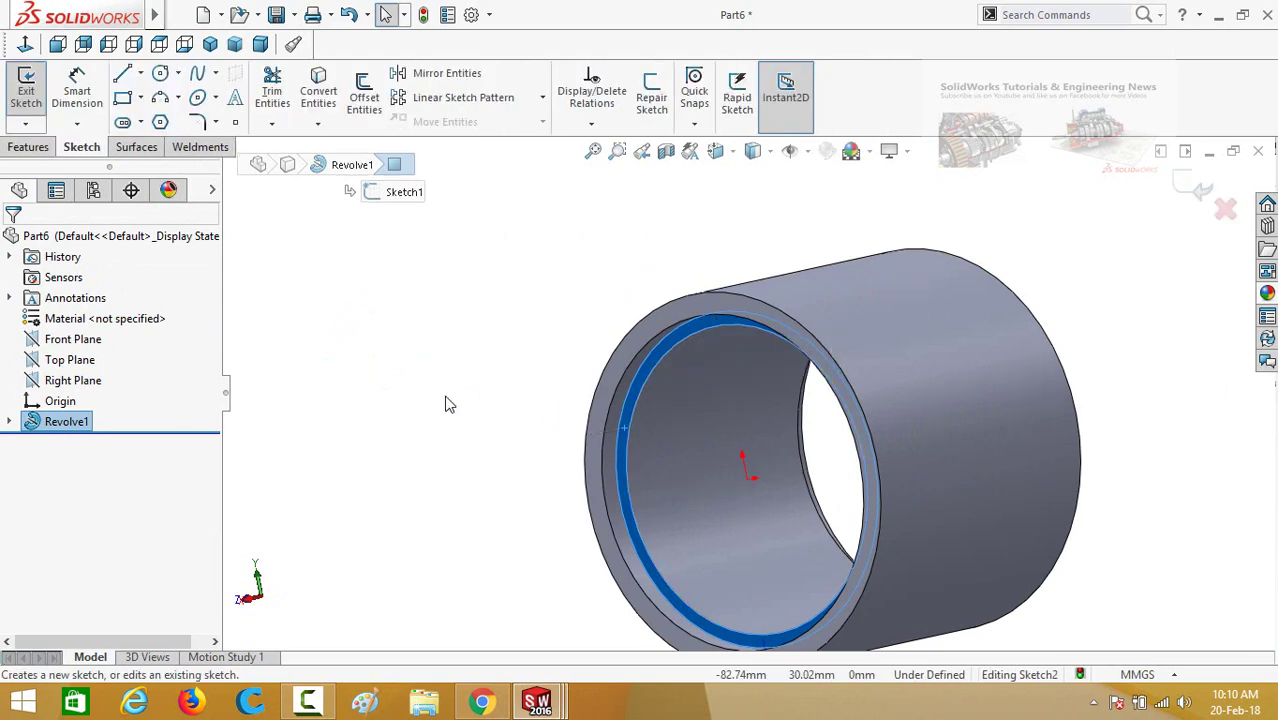
key("ctrl+8")
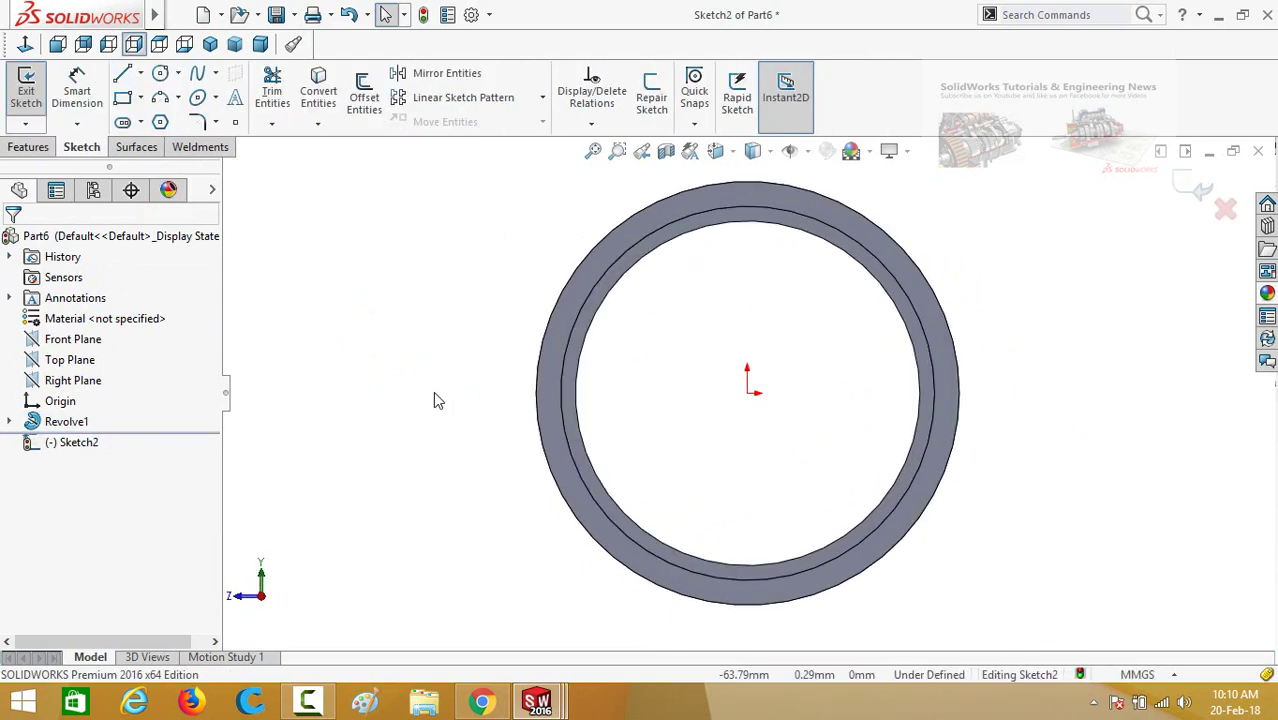
Sketch a vertical line about 6.5 mm long from the top of the shoulder's outer circular edge down into the bore
scroll(808, 285, "down", 3)
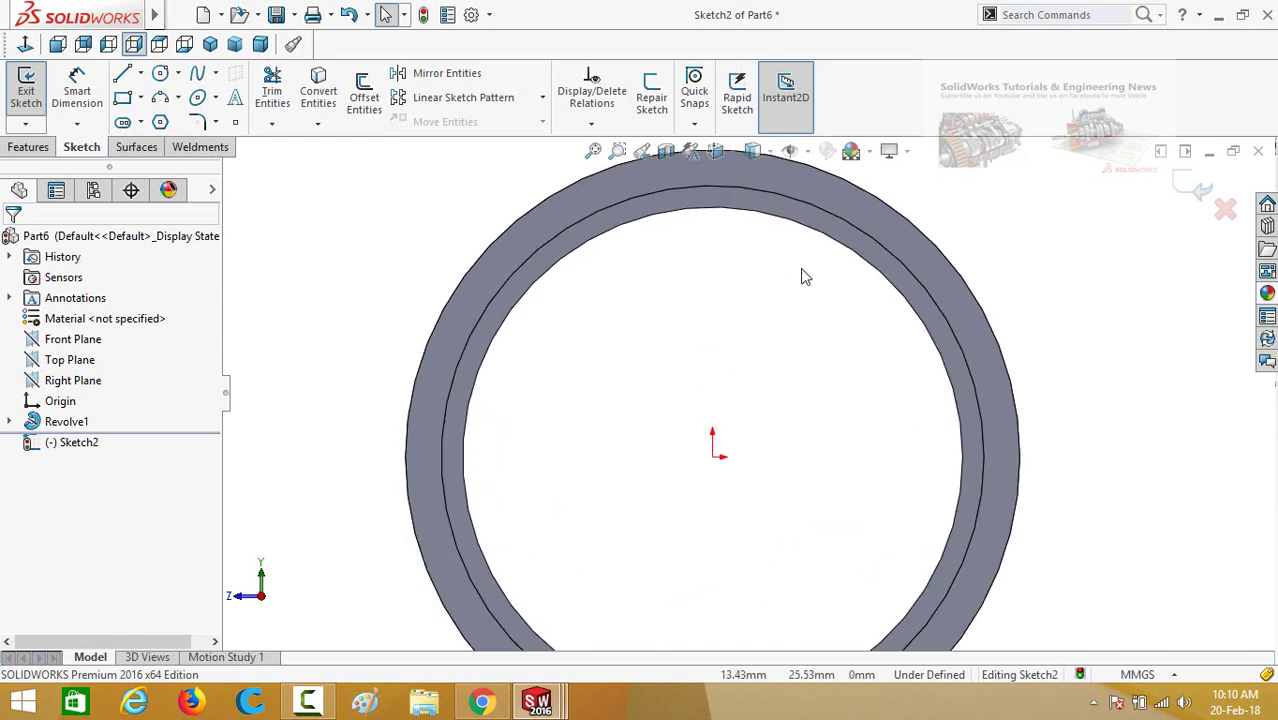
left_click(578, 256)
left_click(124, 76)
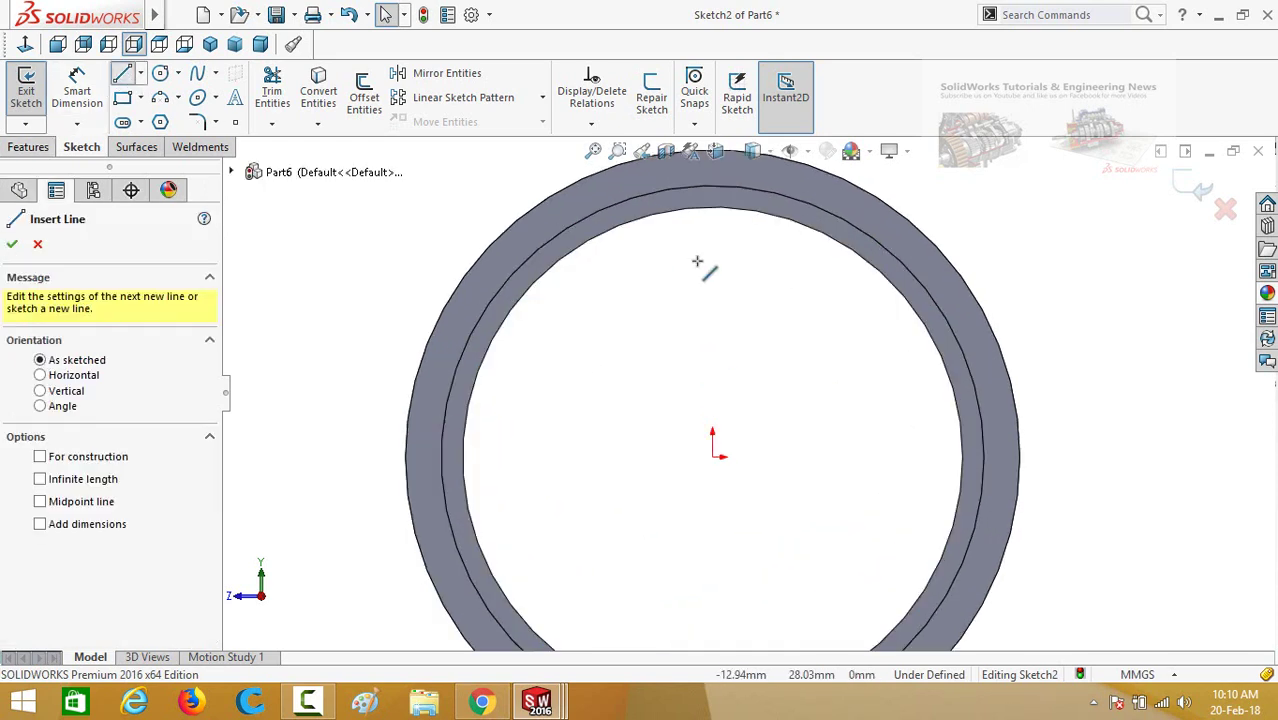
left_click(712, 186)
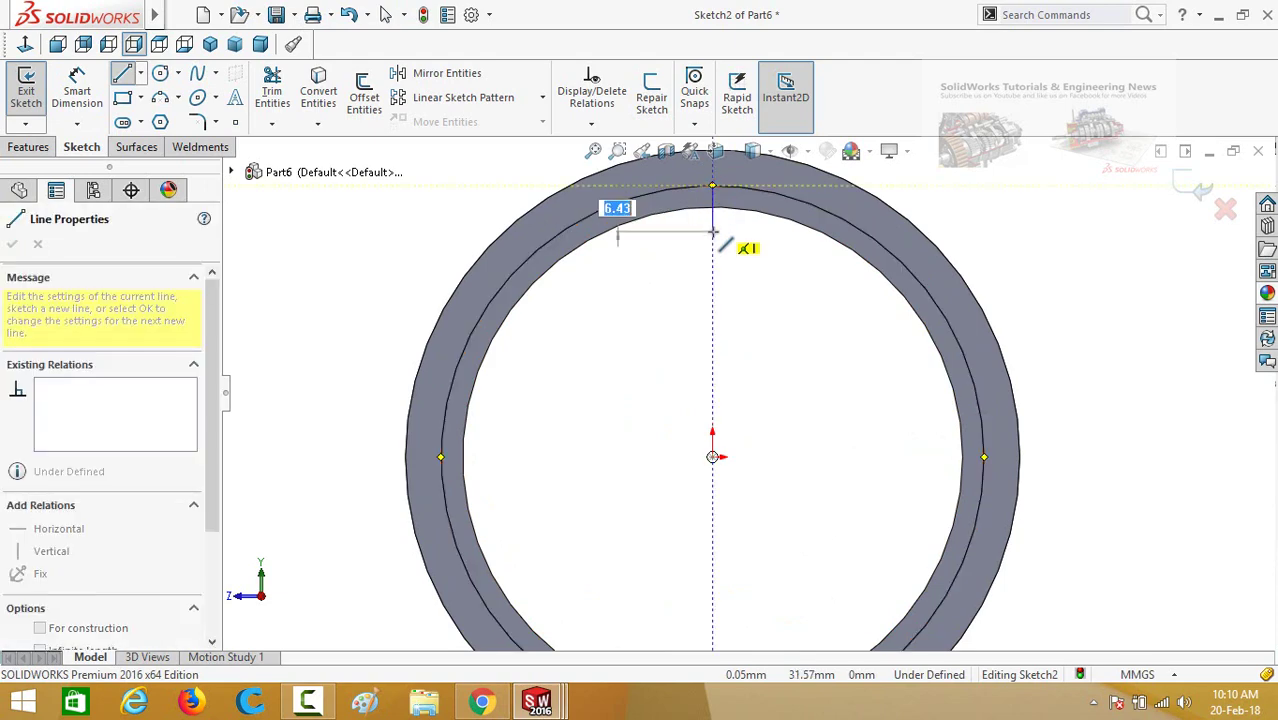
left_click(713, 234)
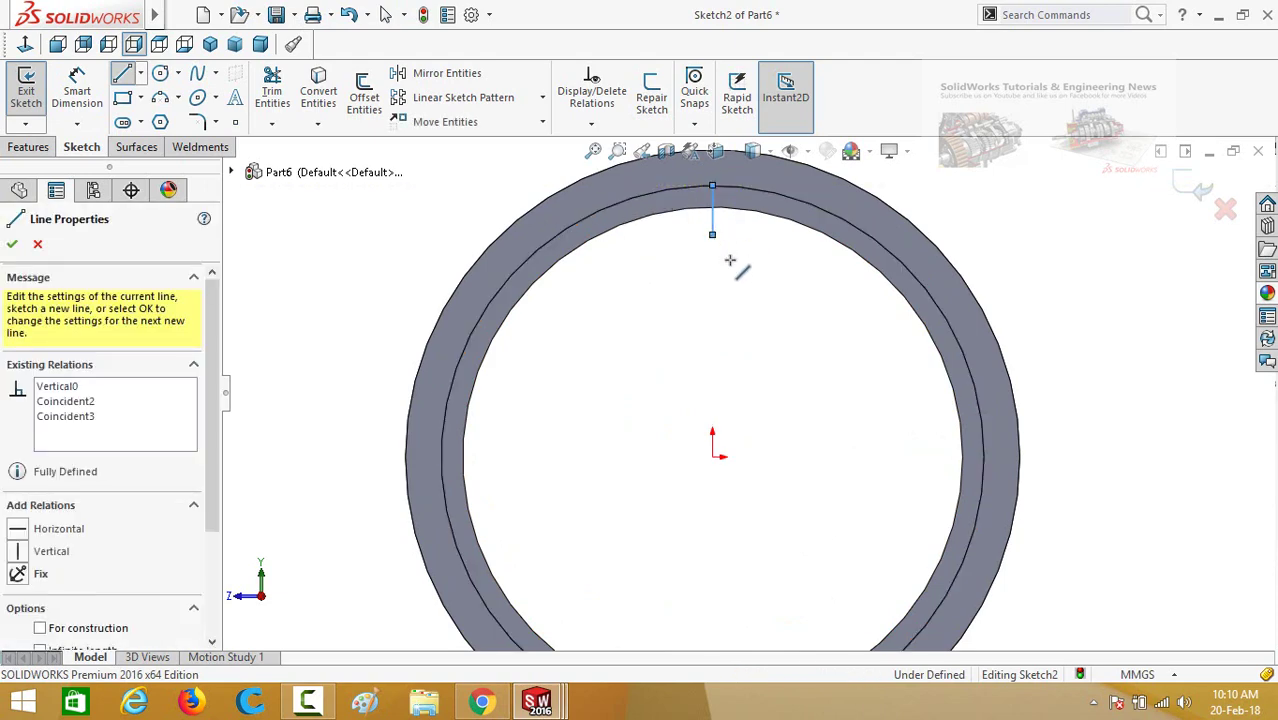
key("Escape")
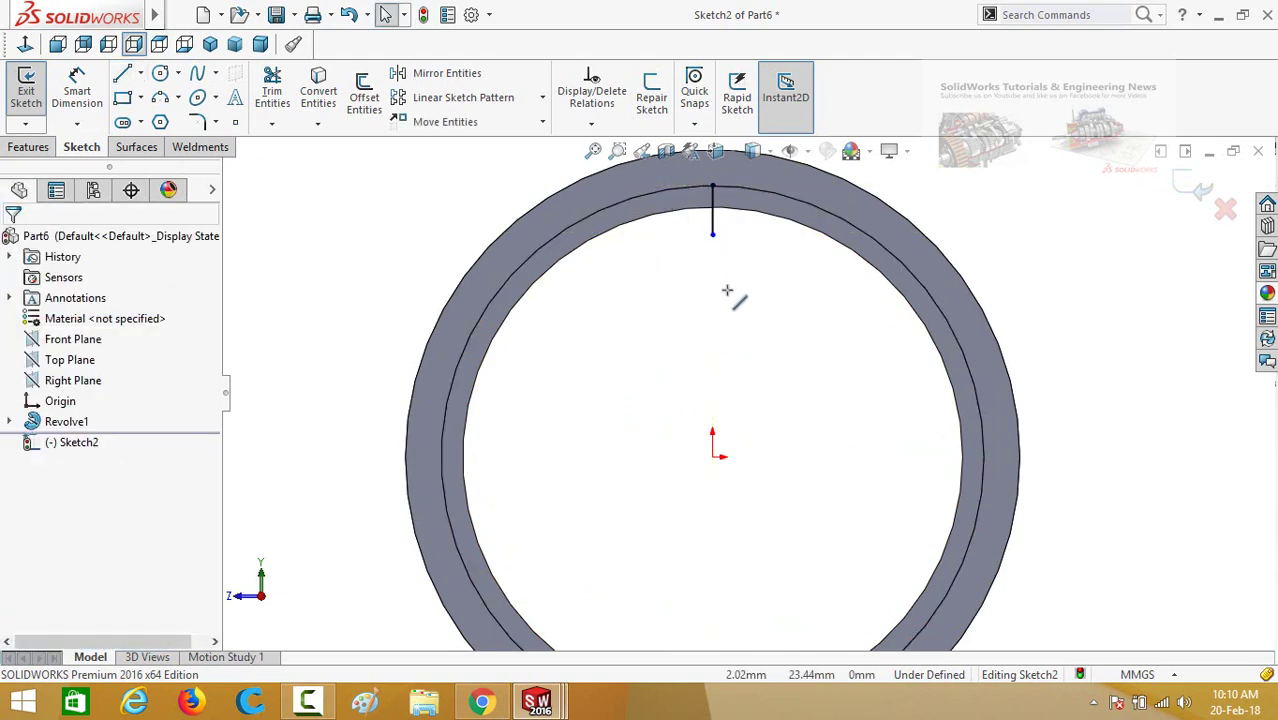
Sketch a shallow three-point arc, bulging upward and about 29 mm wide, below the vertical line
left_click(160, 99)
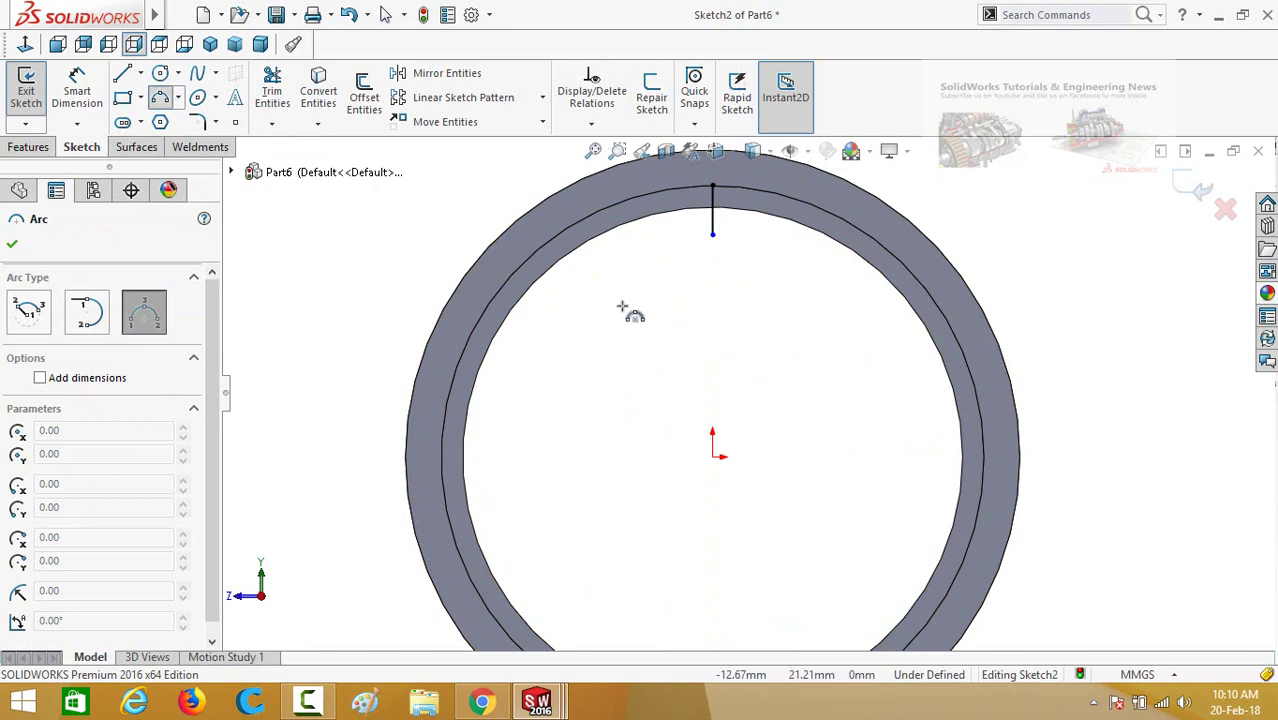
left_click(622, 306)
left_click(831, 316)
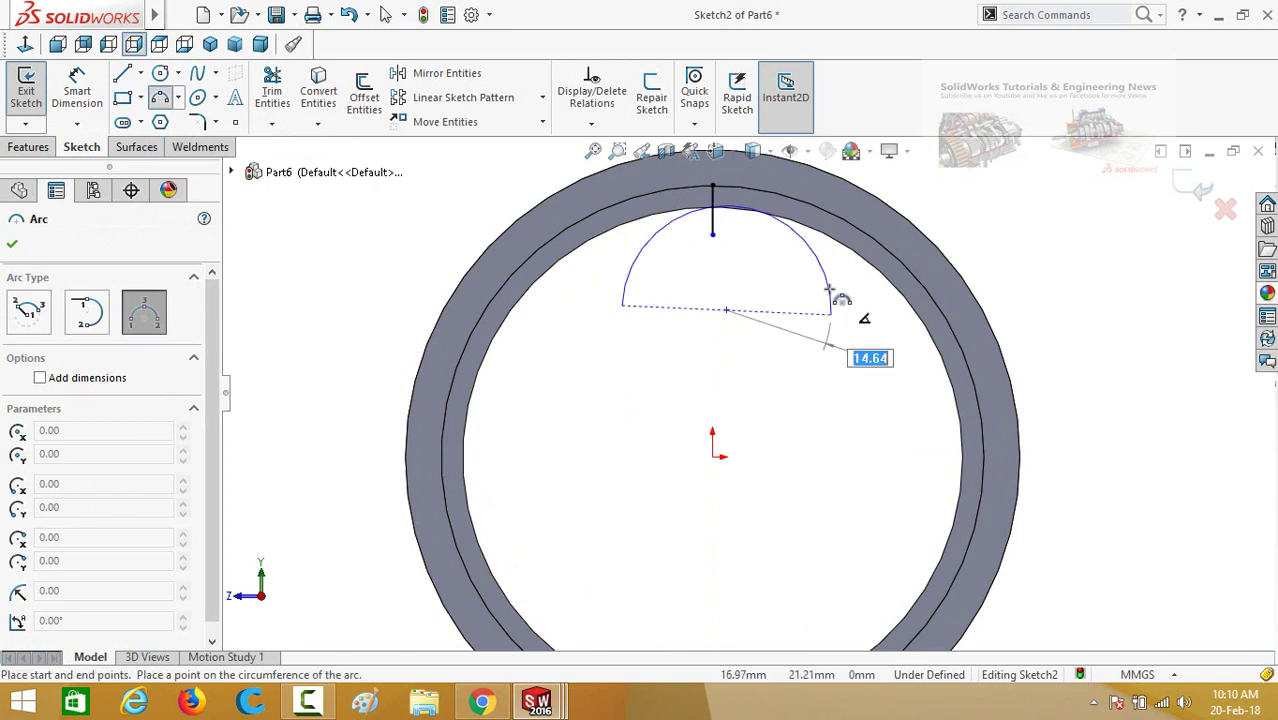
left_click(780, 294)
key("Escape")
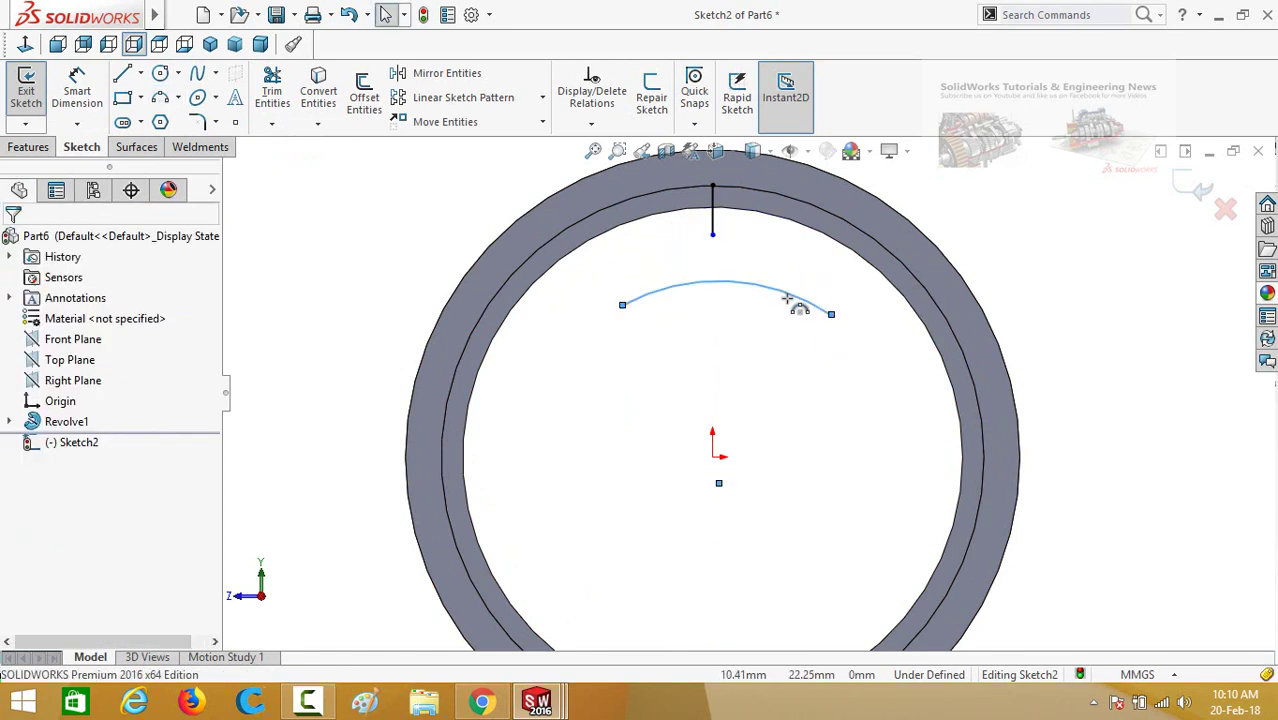
Make the arc's midpoint coincident with the lower endpoint of the vertical line
left_click(727, 285)
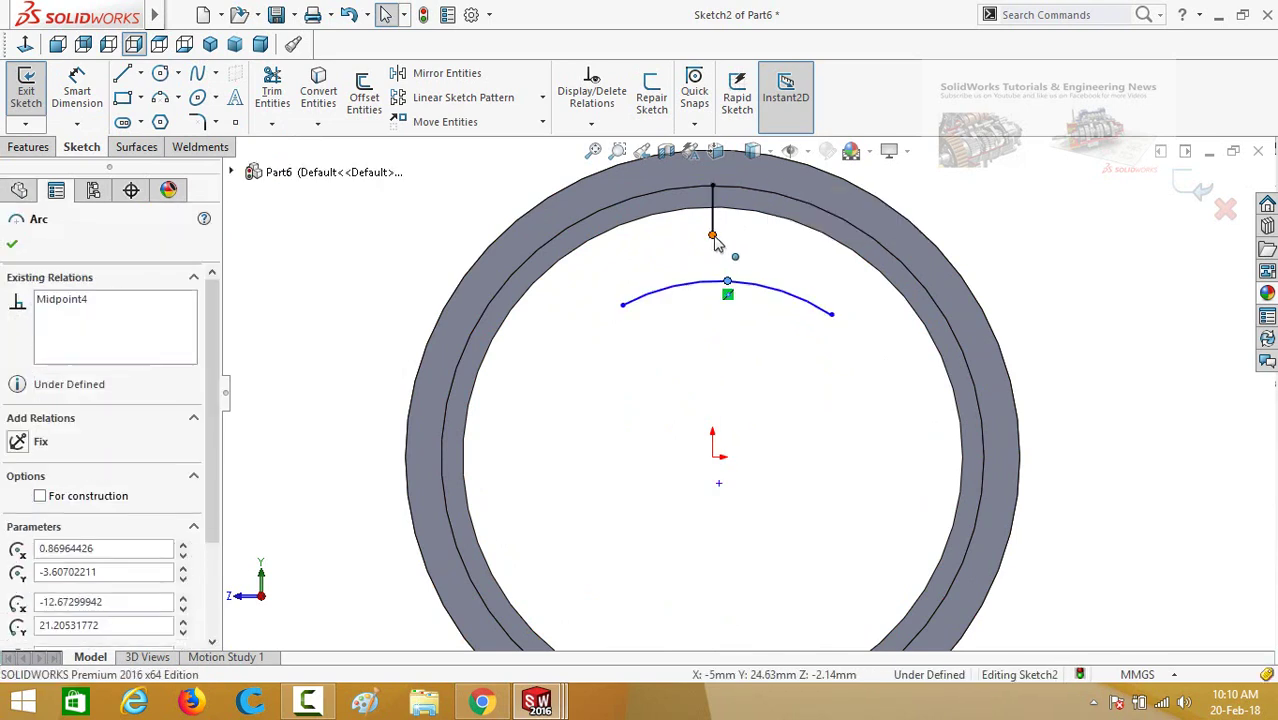
left_click(712, 236)
left_click(727, 282, "ctrl")
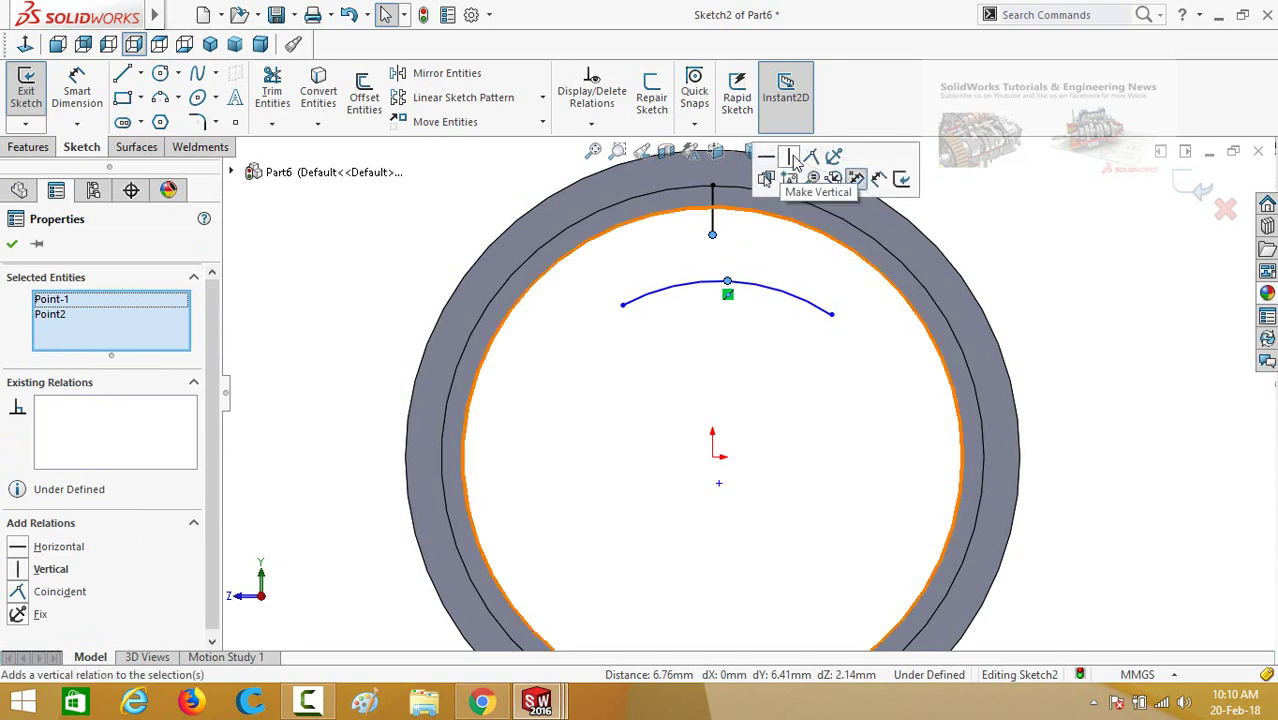
left_click(815, 163)
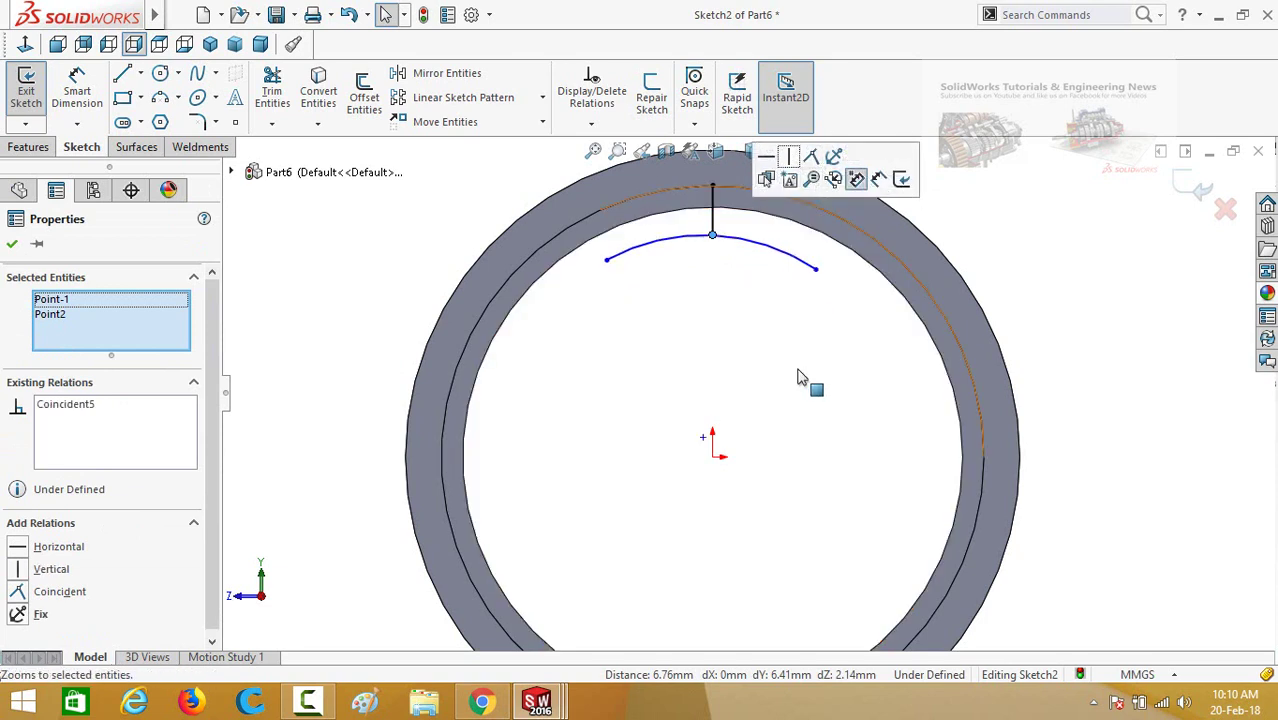
key("Escape")
Make the arc concentric with the circular edge of the cylinder's bore
left_click(757, 247)
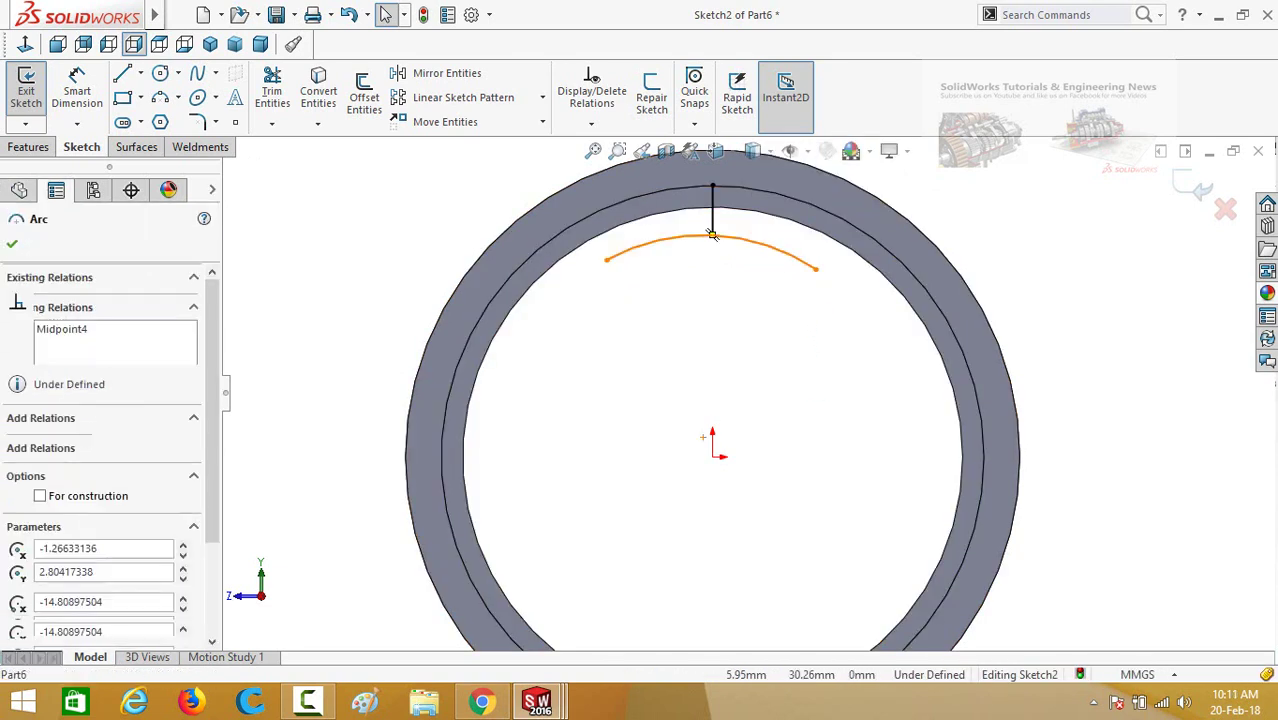
left_click(778, 222, "ctrl")
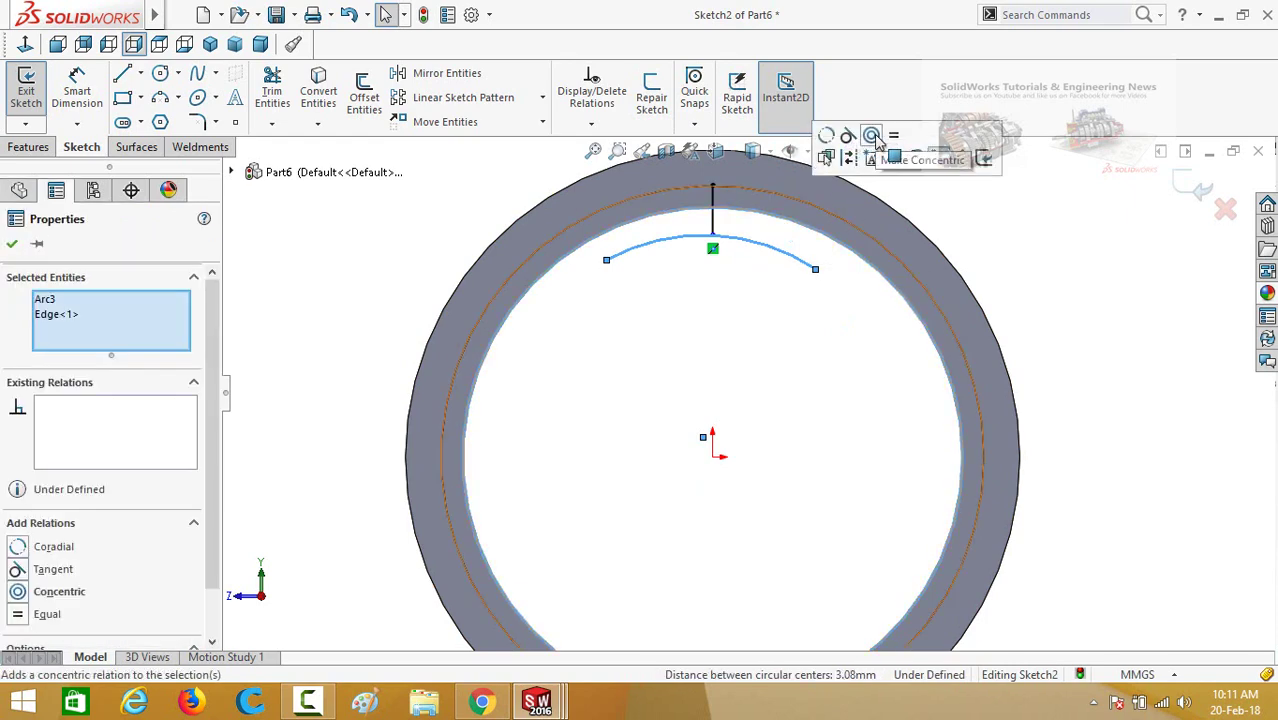
left_click(871, 137)
left_click(758, 369)
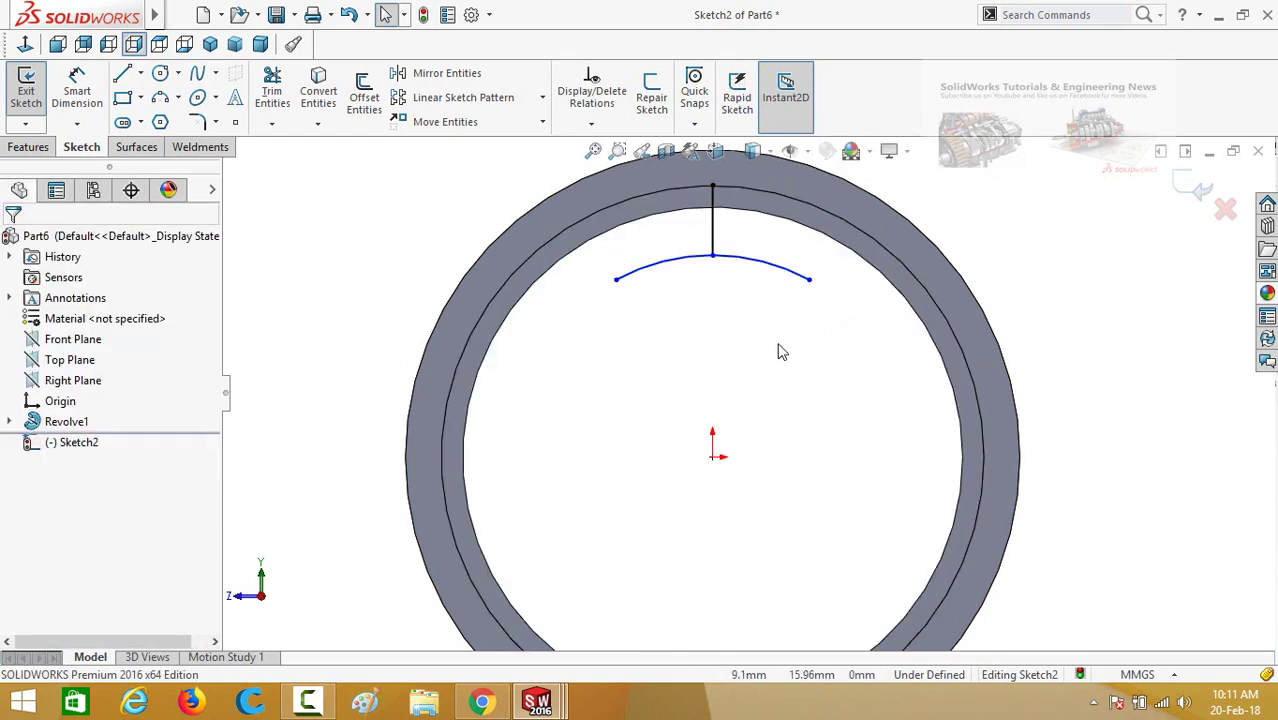
Stretch the arc to about 39 mm wide and dimension its radius as 30 mm
left_click_drag(809, 280, 854, 291)
left_click(820, 399)
right_click_drag(807, 363, 799, 277)
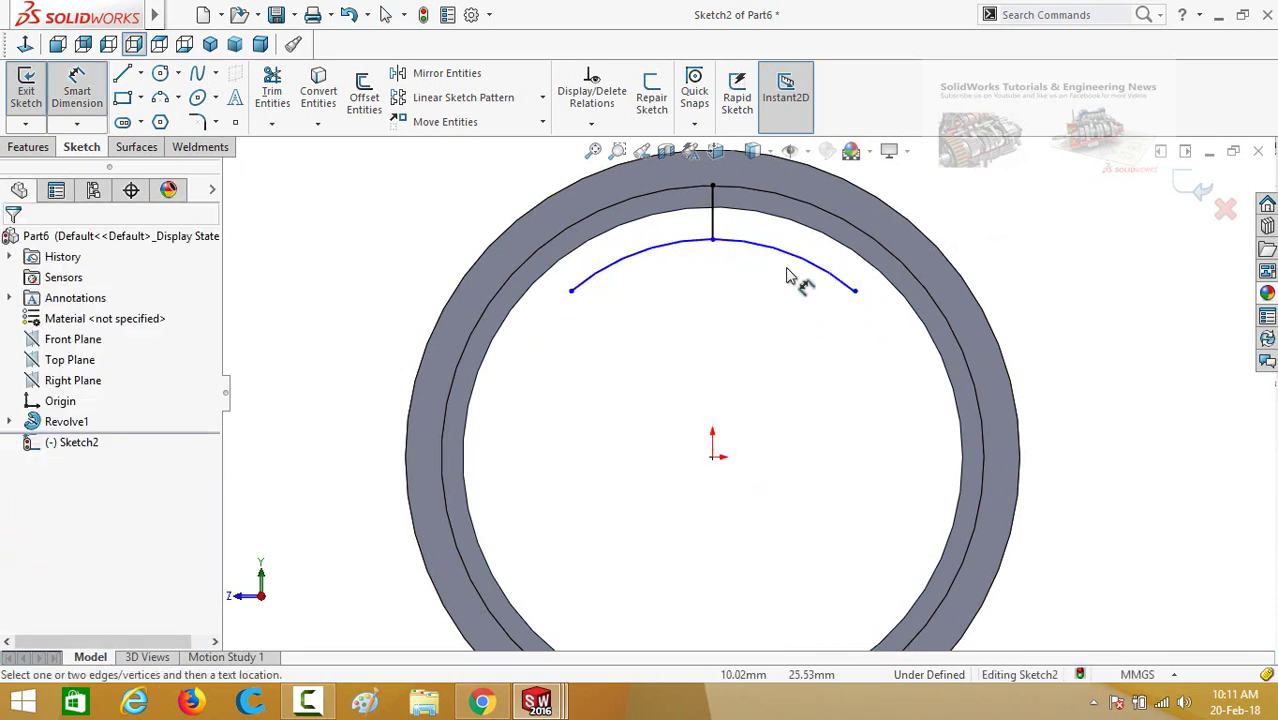
left_click(810, 266)
left_click(731, 366)
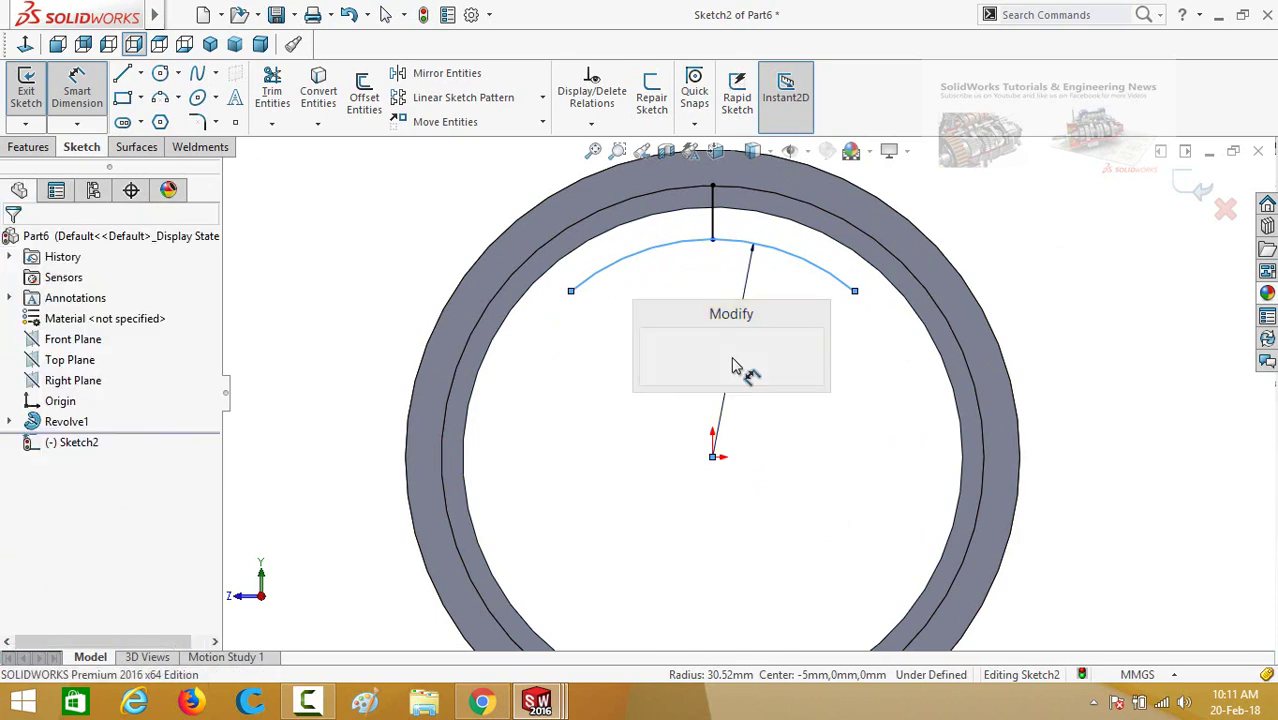
type("30")
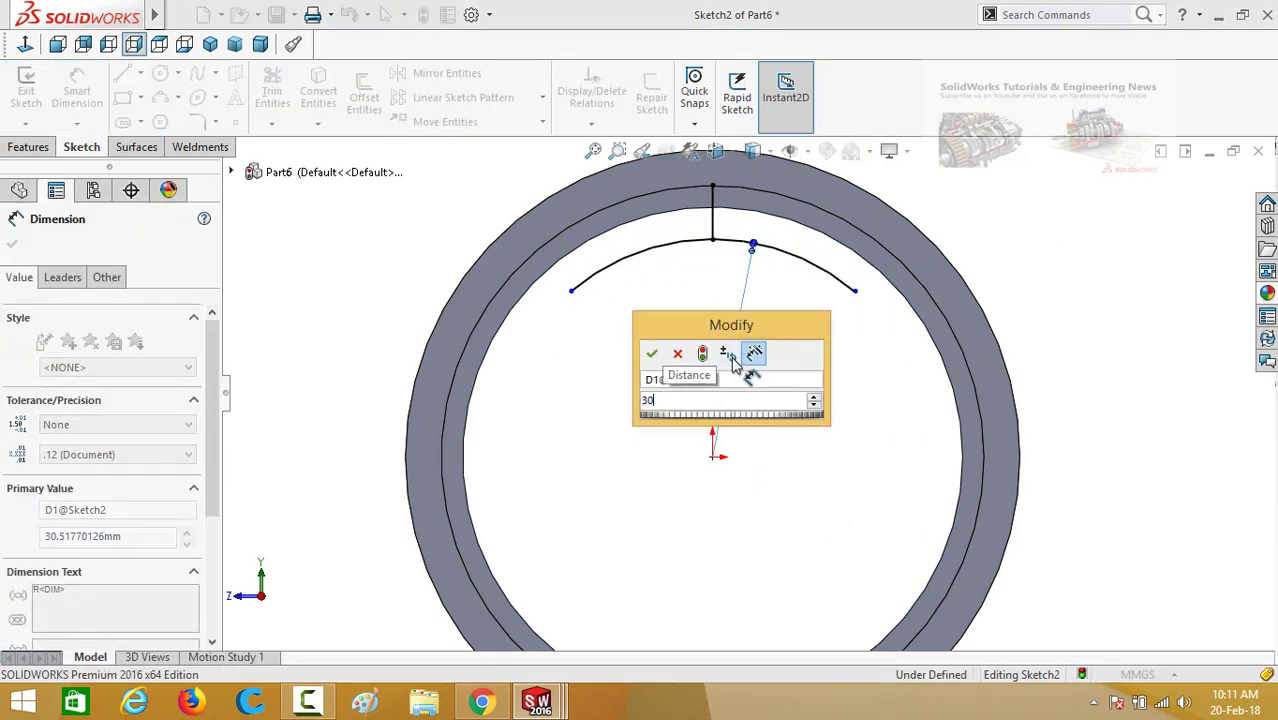
key("Return")
left_click(818, 386)
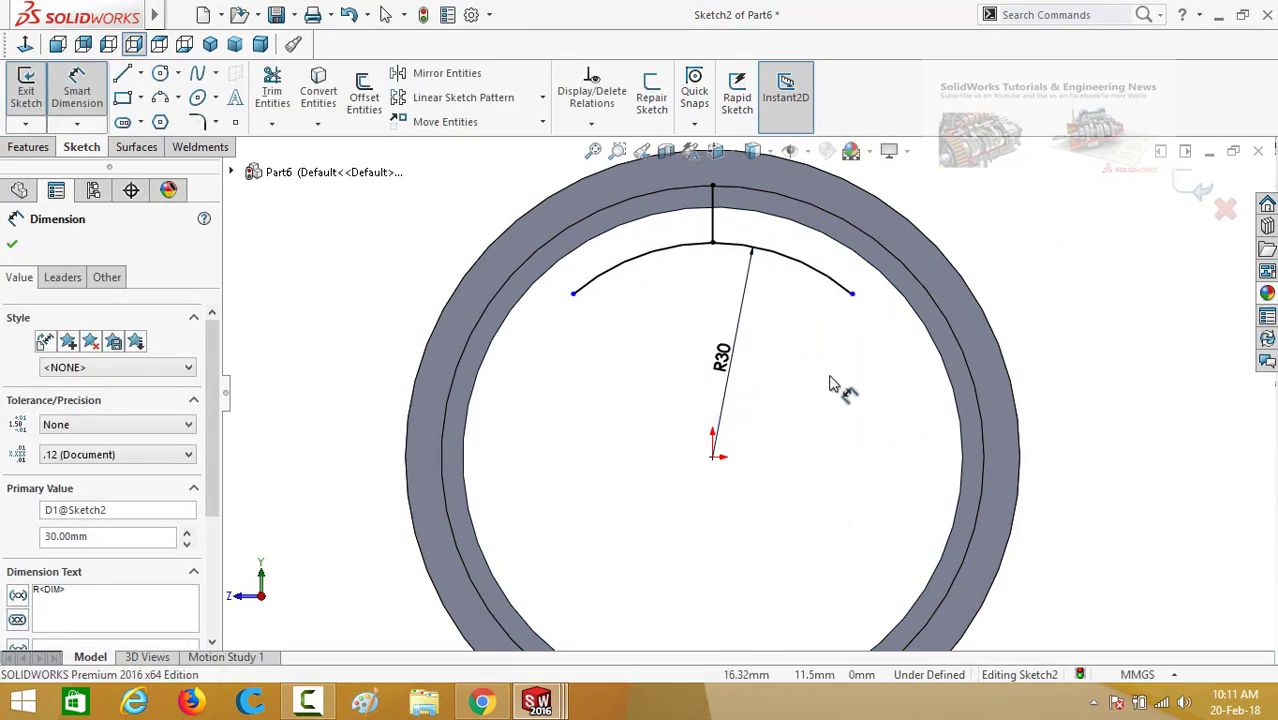
Dimension the horizontal distance between the arc's two endpoints as 20 mm
left_click(853, 296)
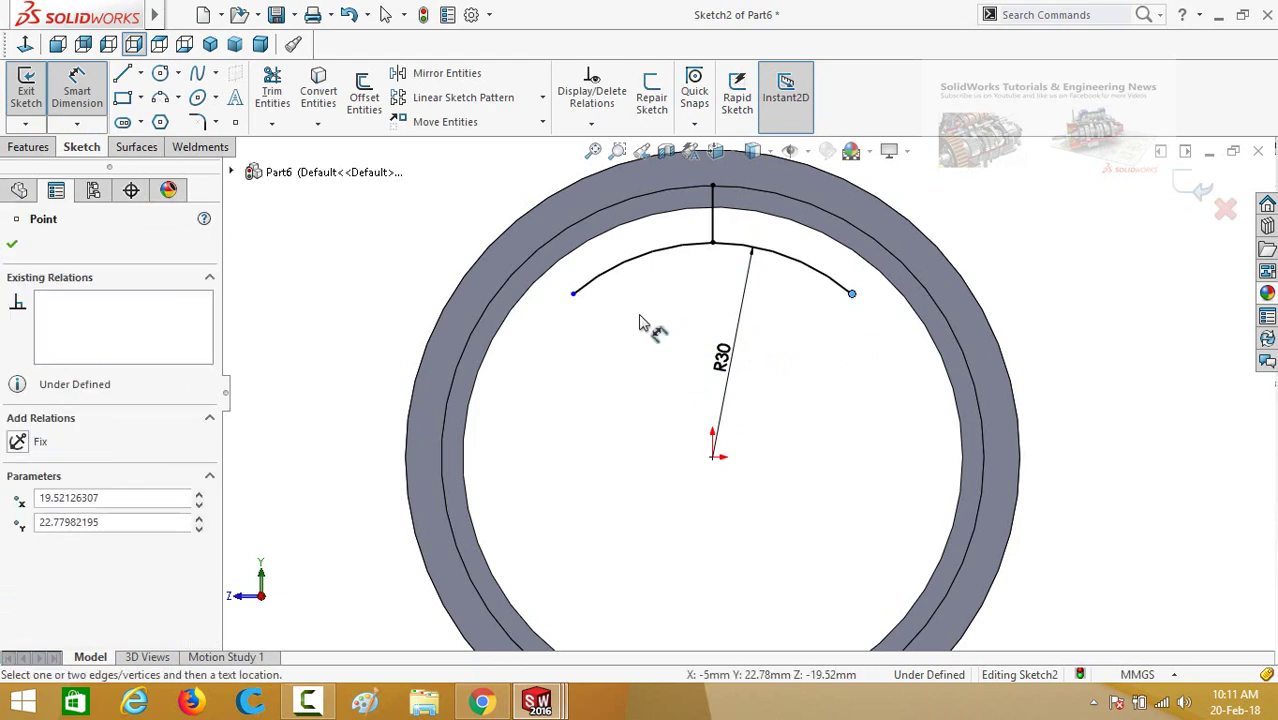
left_click(572, 297)
left_click(738, 516)
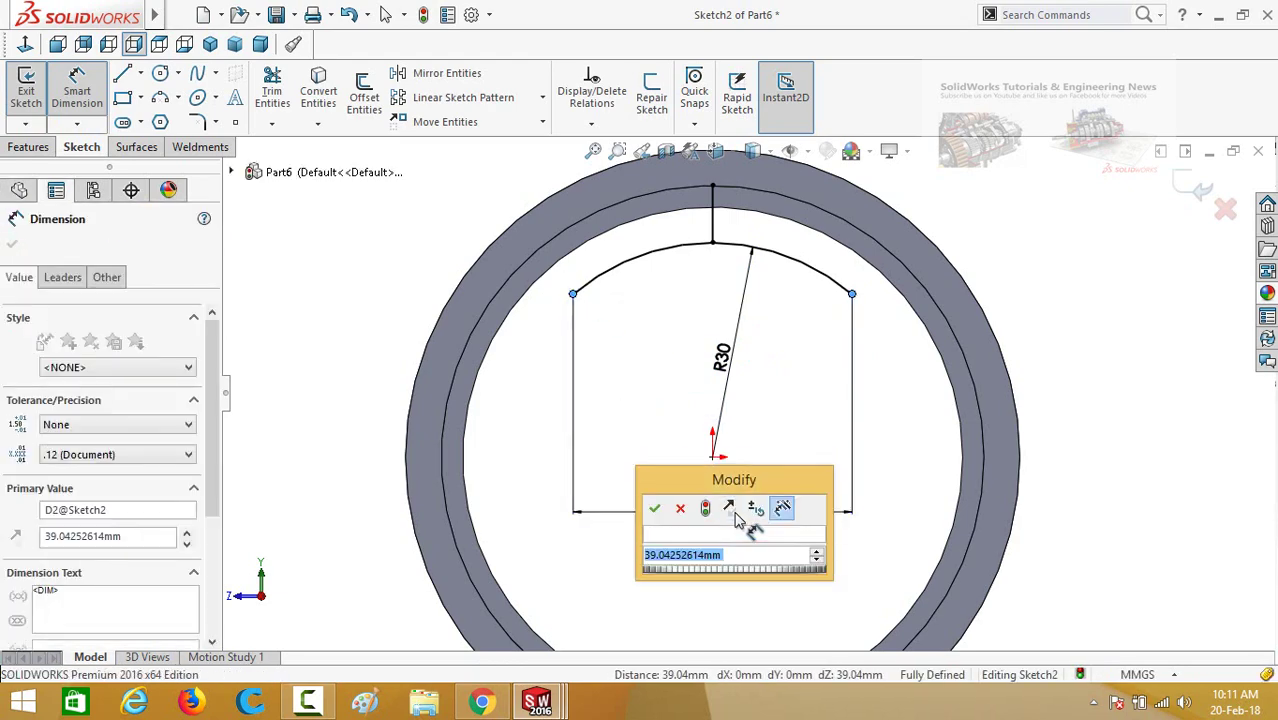
type("20")
key("Return")
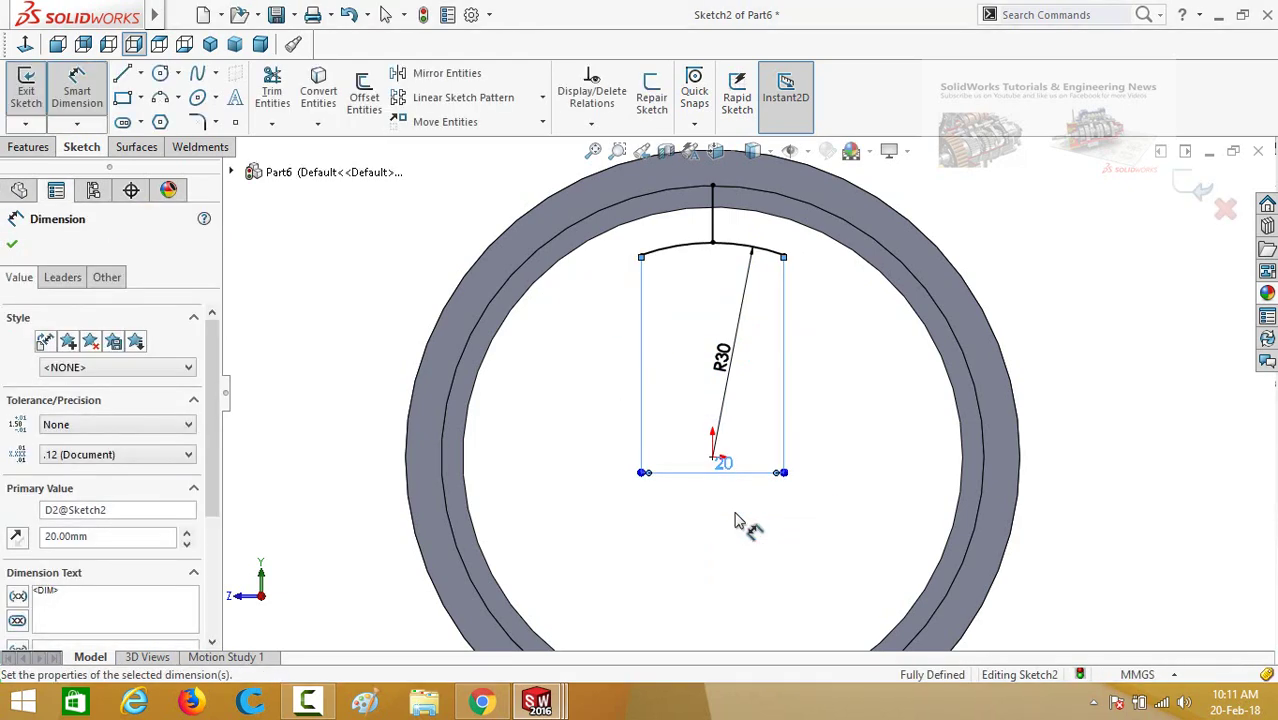
left_click(845, 392)
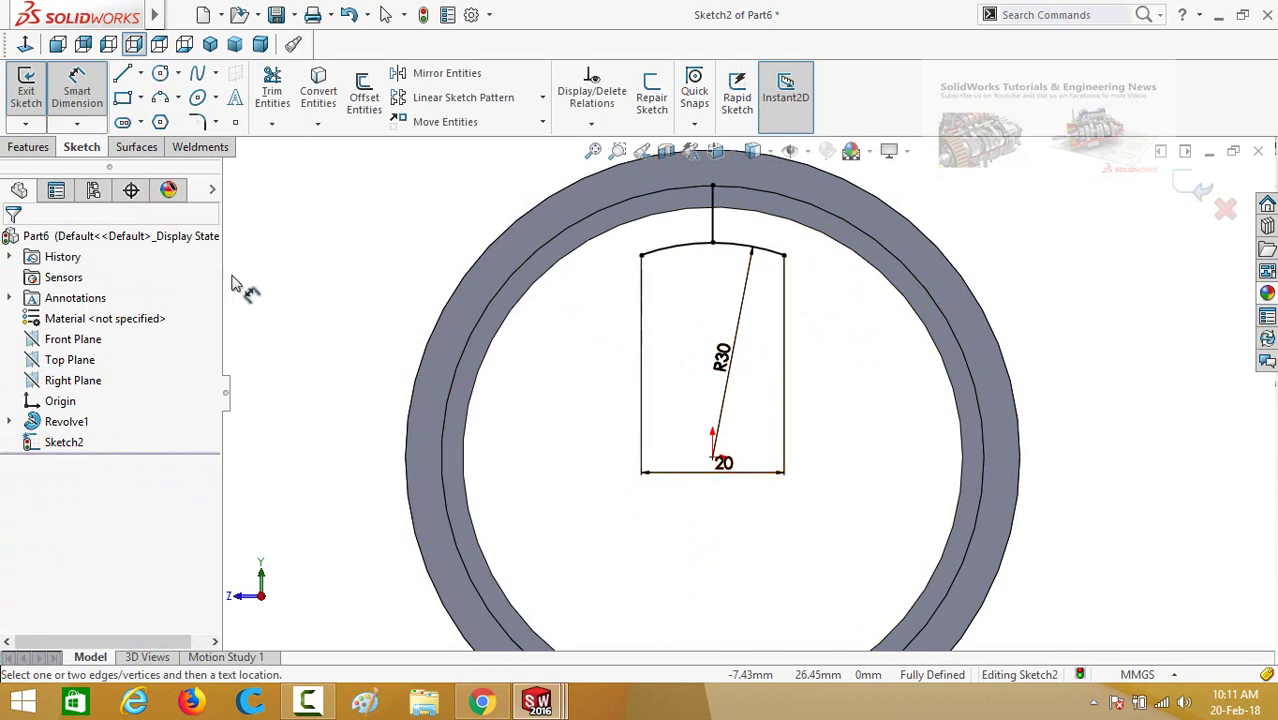
key("Escape")
Set up a thin-feature boss extrusion of the T-shaped sketch with a mid-plane thickness of 1 mm
left_click(27, 152)
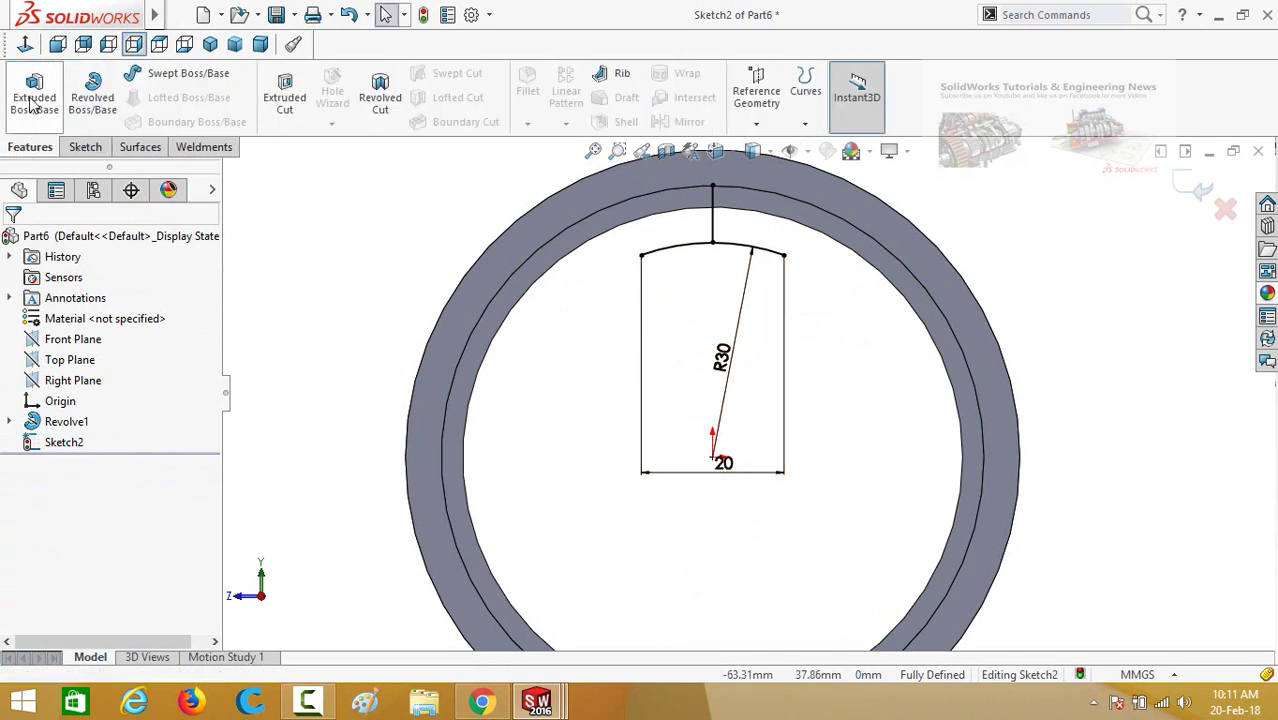
left_click(33, 100)
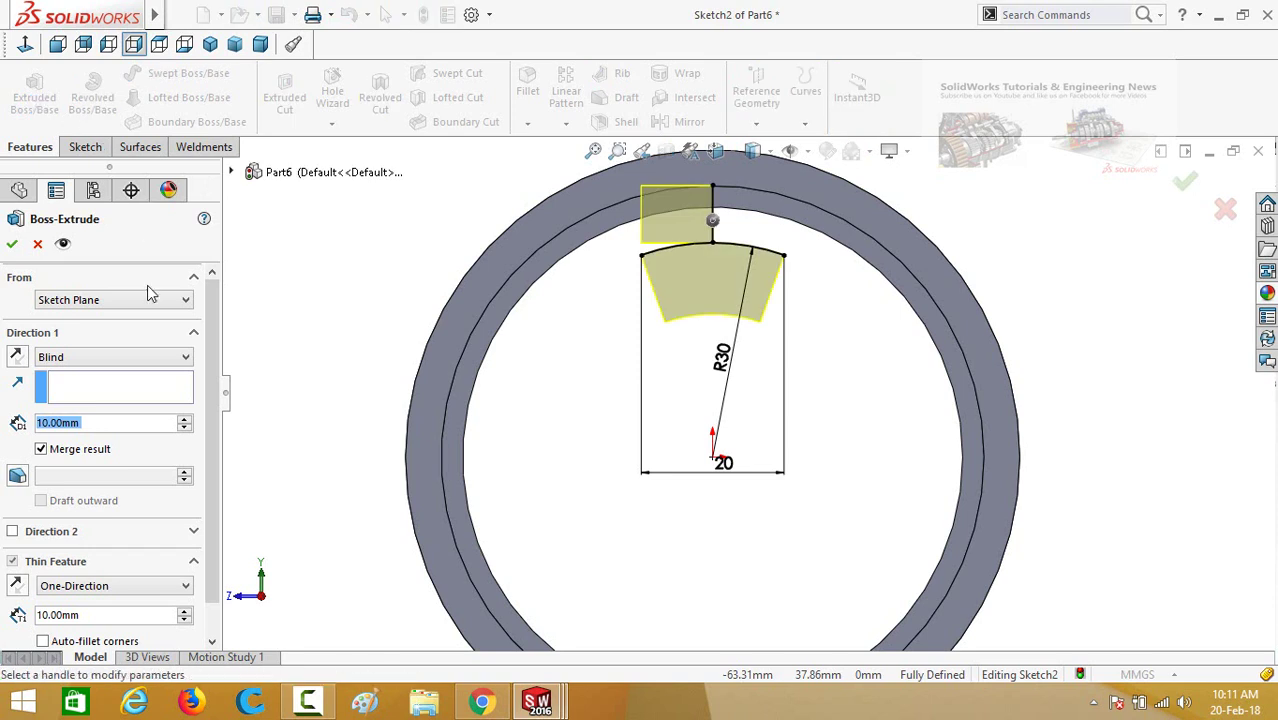
left_click_drag(210, 350, 209, 381)
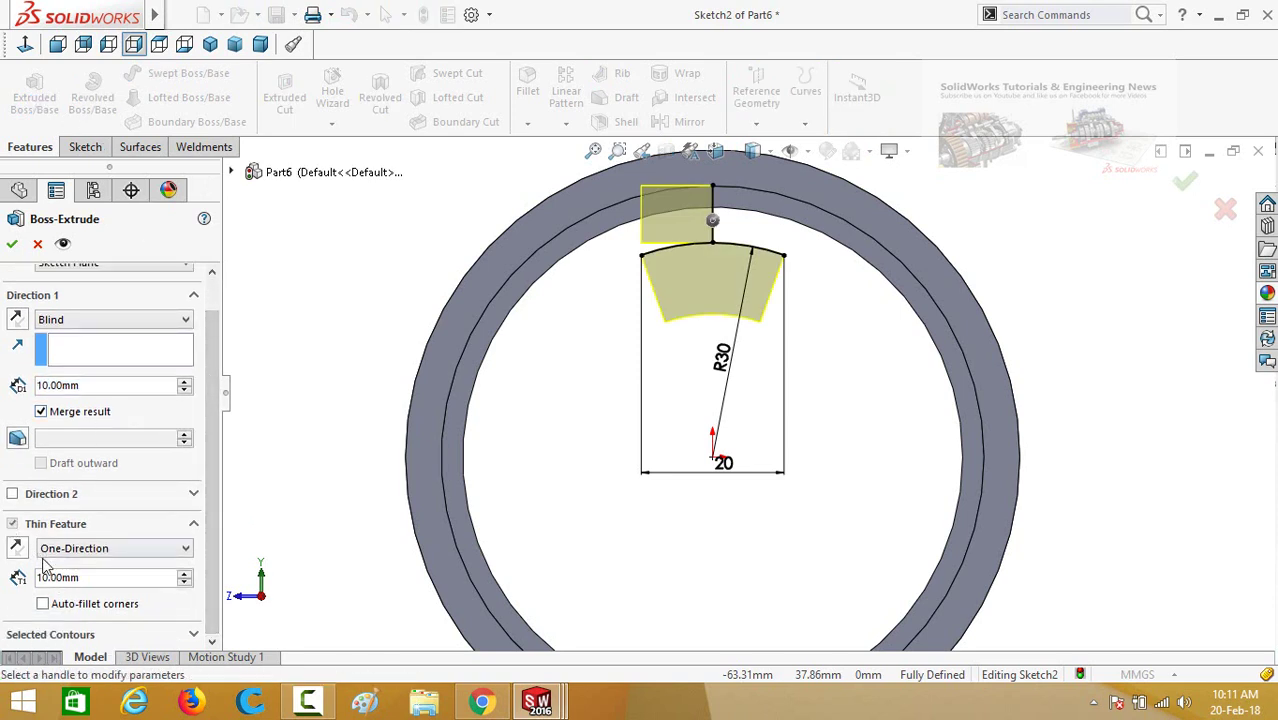
left_click(72, 552)
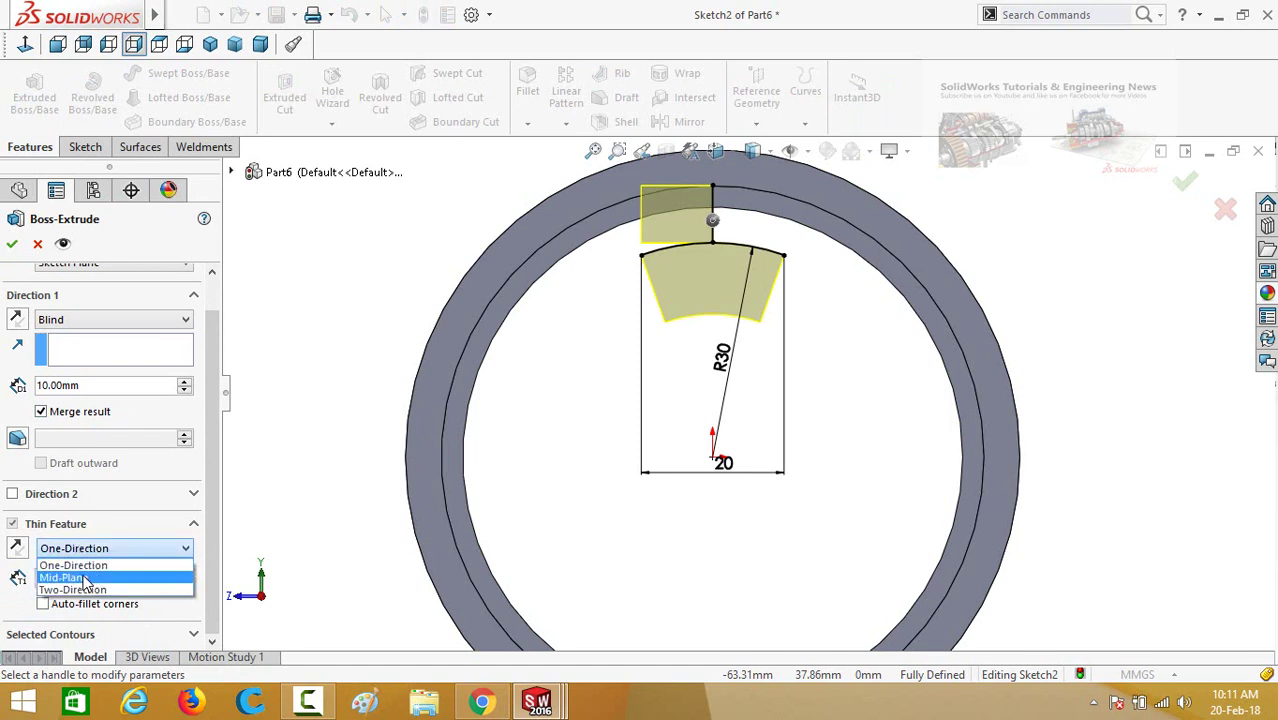
left_click(86, 579)
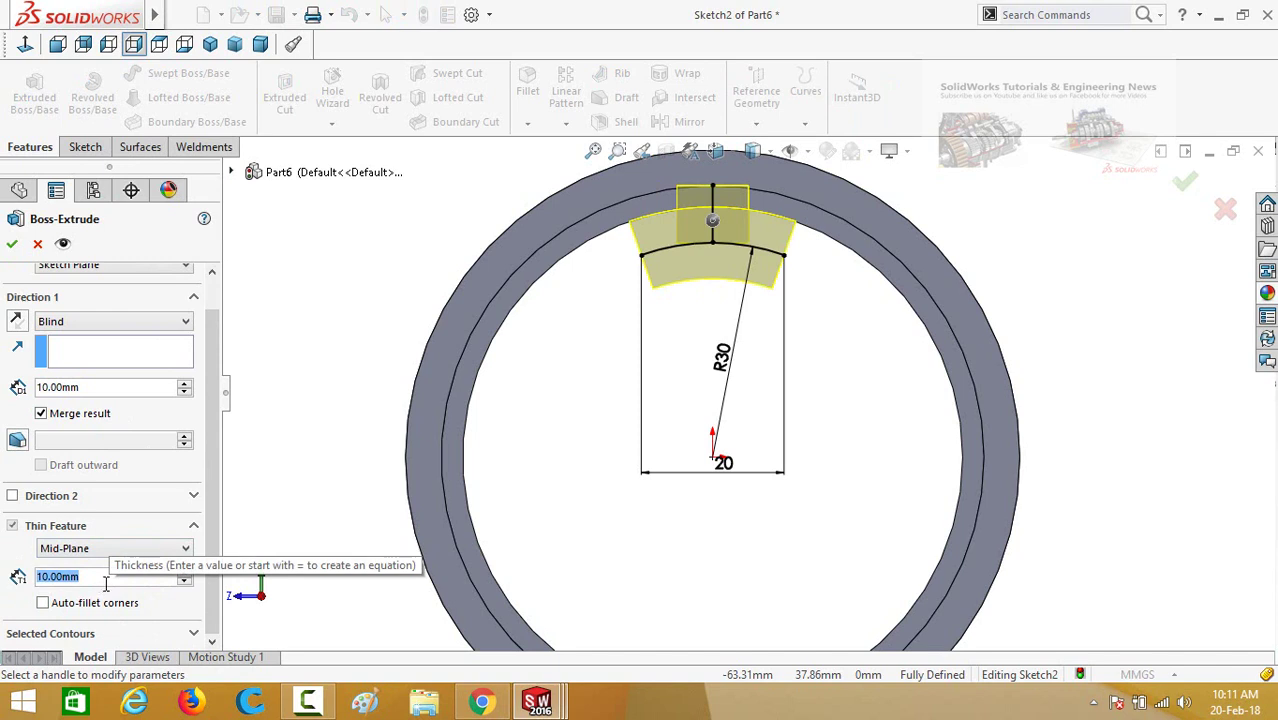
type("1")
key("Return")
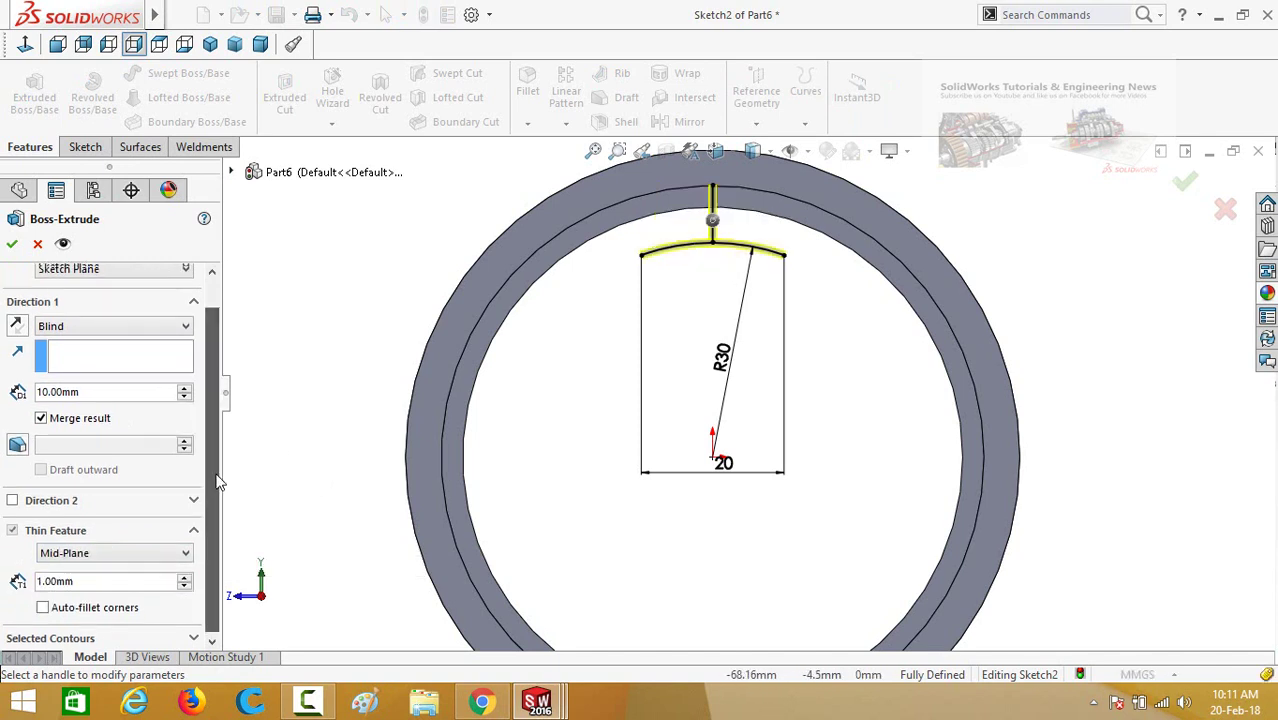
Extrude the thin T-shaped profile up to the inner shoulder face at the opposite end of the cylinder
scroll(219, 510, "up", 1)
key("f")
middle_click_drag(371, 328, 597, 294)
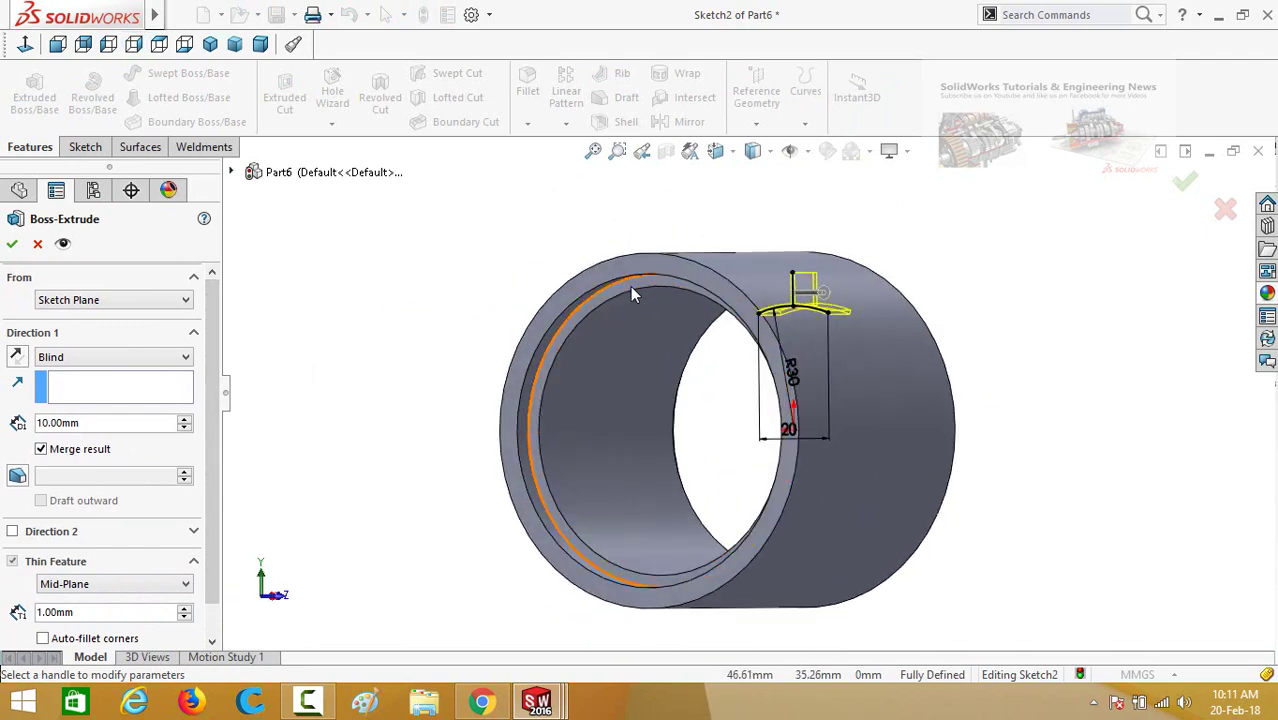
left_click(630, 292)
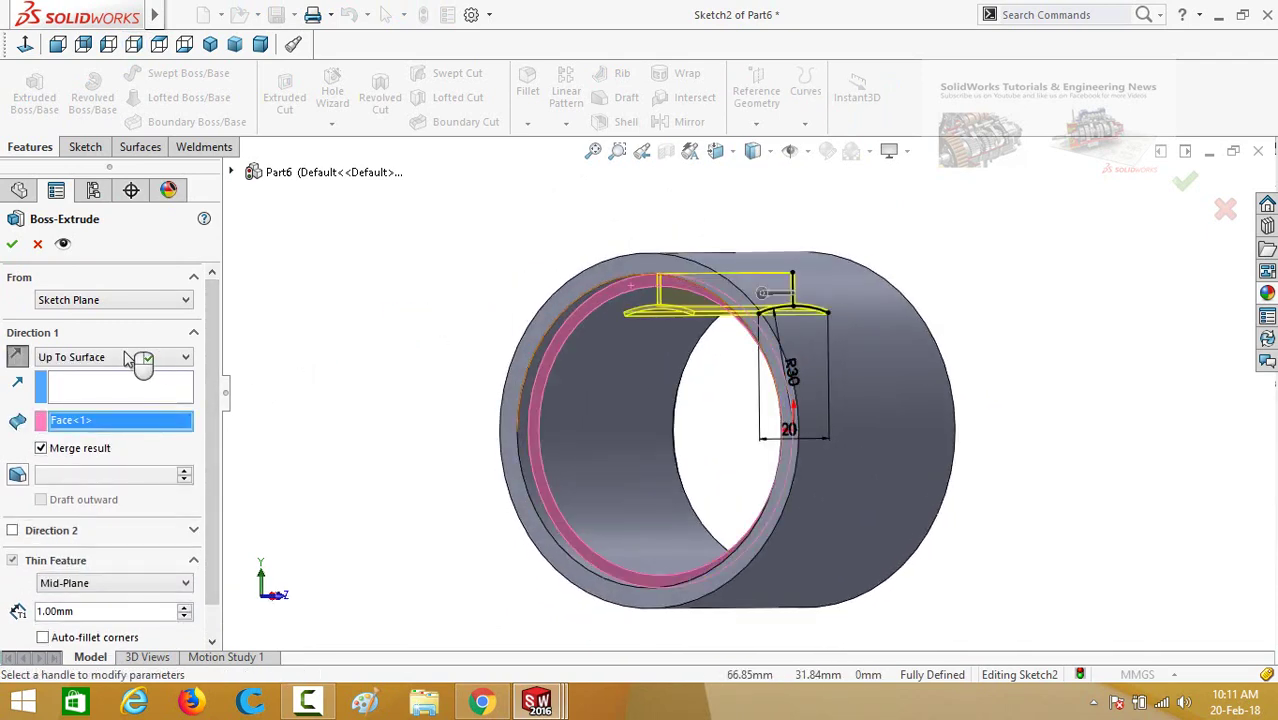
left_click(12, 243)
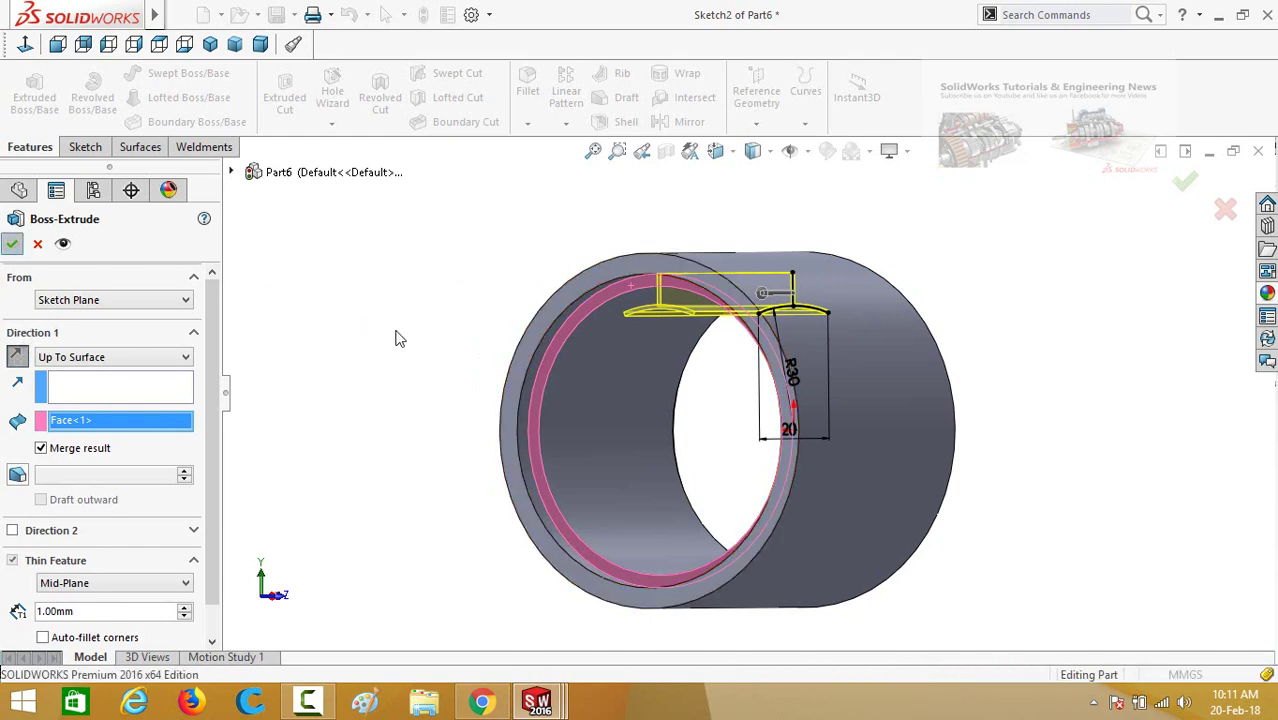
middle_click_drag(474, 297, 456, 213)
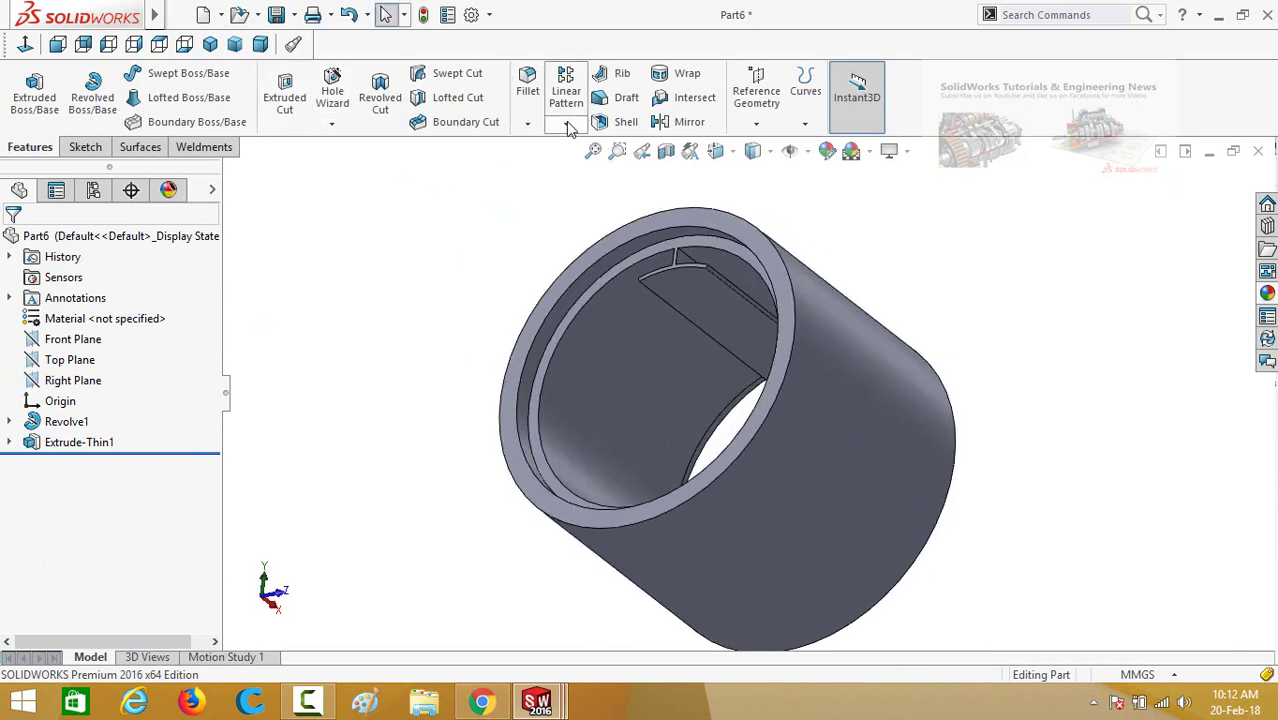
Start a fillet with a 10 mm radius on the two outer corner edges at one end of the T-shaped pole's arc
left_click(528, 90)
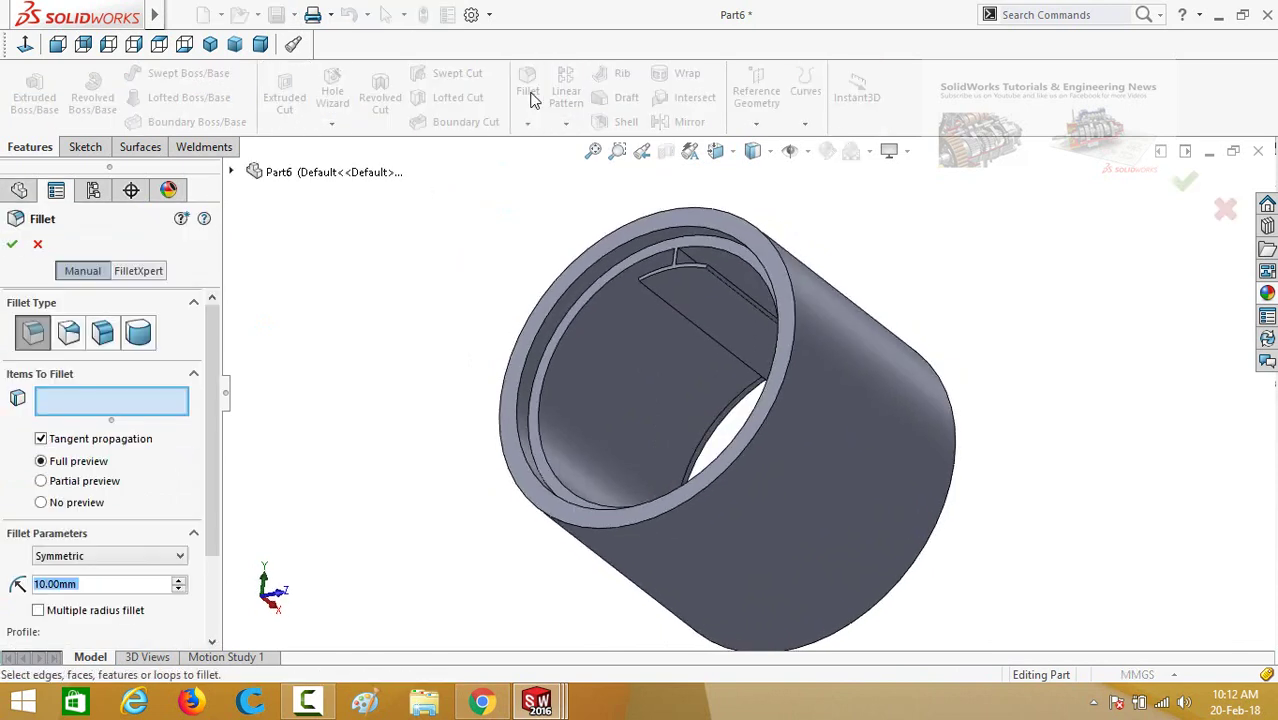
scroll(707, 290, "down", 4)
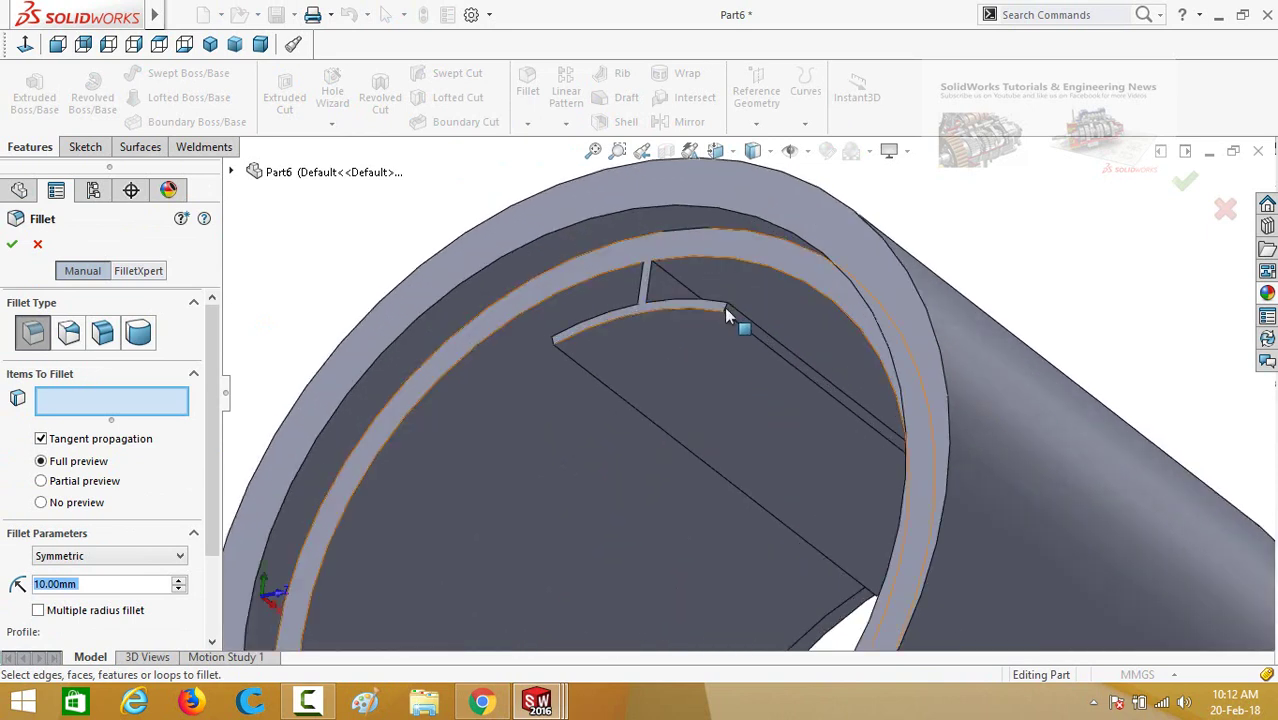
left_click(723, 309)
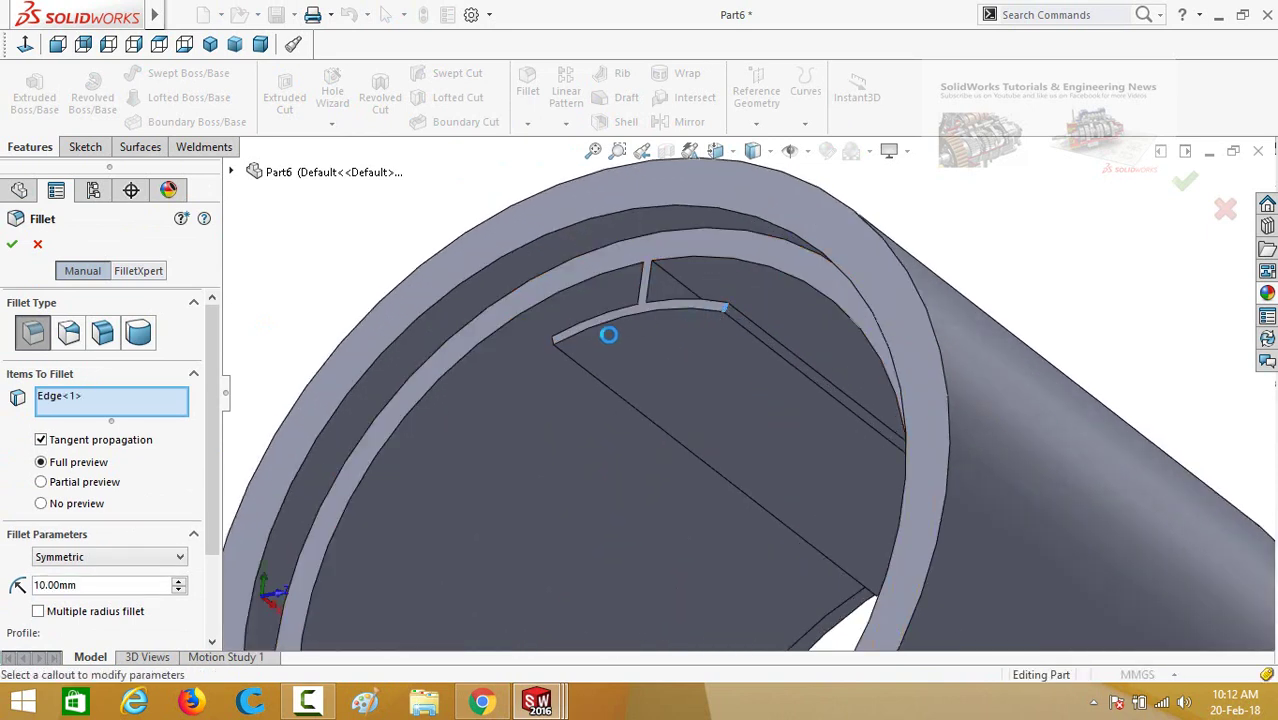
left_click(556, 342)
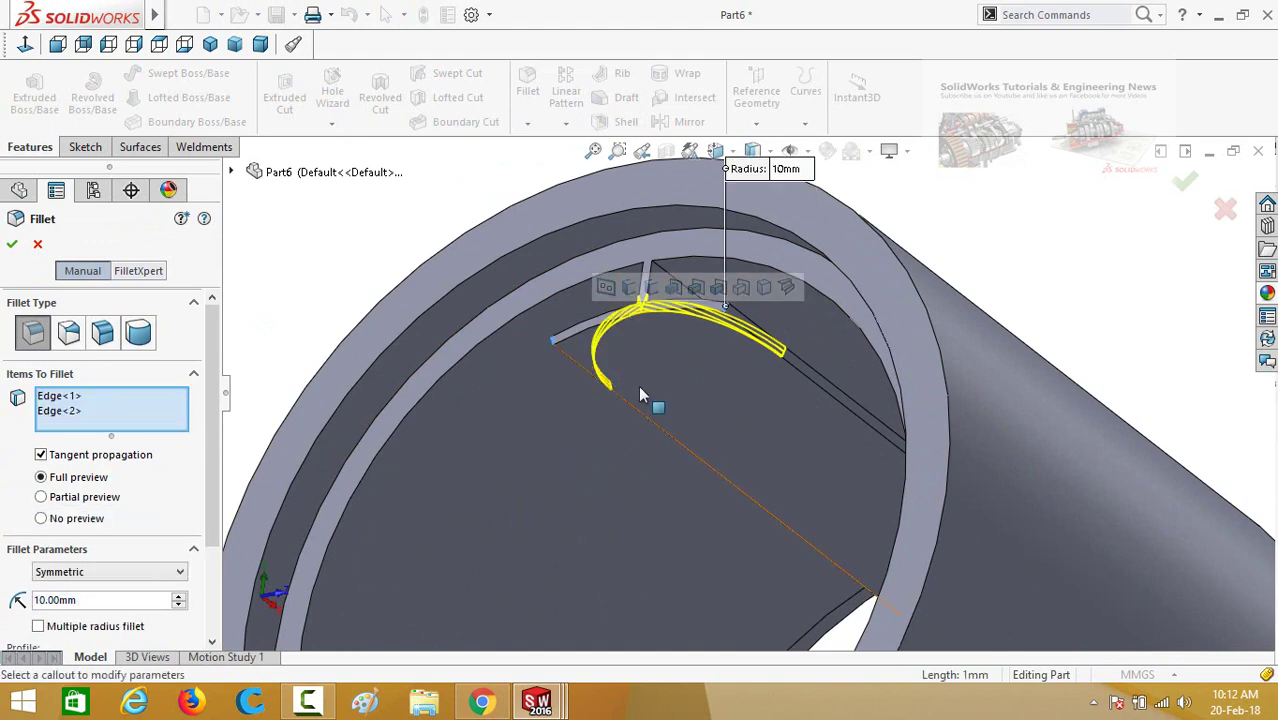
Add the two corner edges at the pole's opposite end and apply the 10 mm fillet
scroll(645, 395, "up", 5)
middle_click_drag(715, 398, 595, 367)
scroll(595, 378, "down", 3)
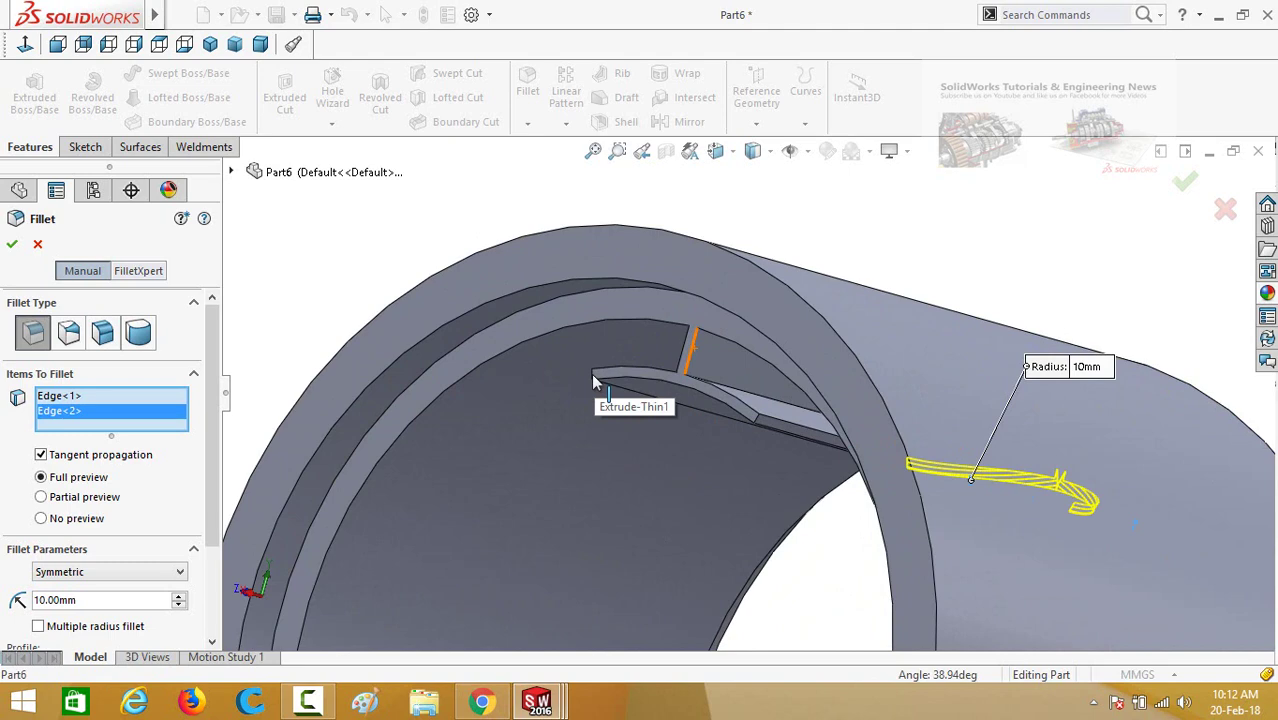
left_click(593, 380)
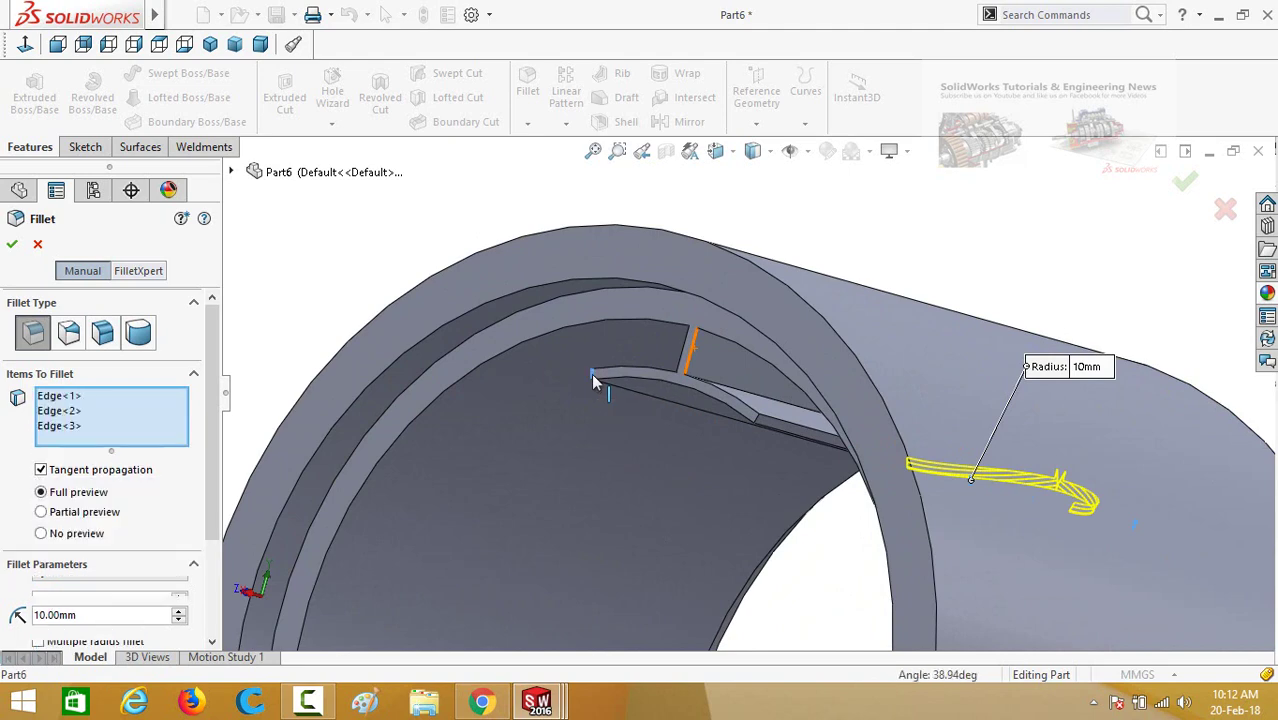
left_click(754, 423)
scroll(674, 446, "up", 1)
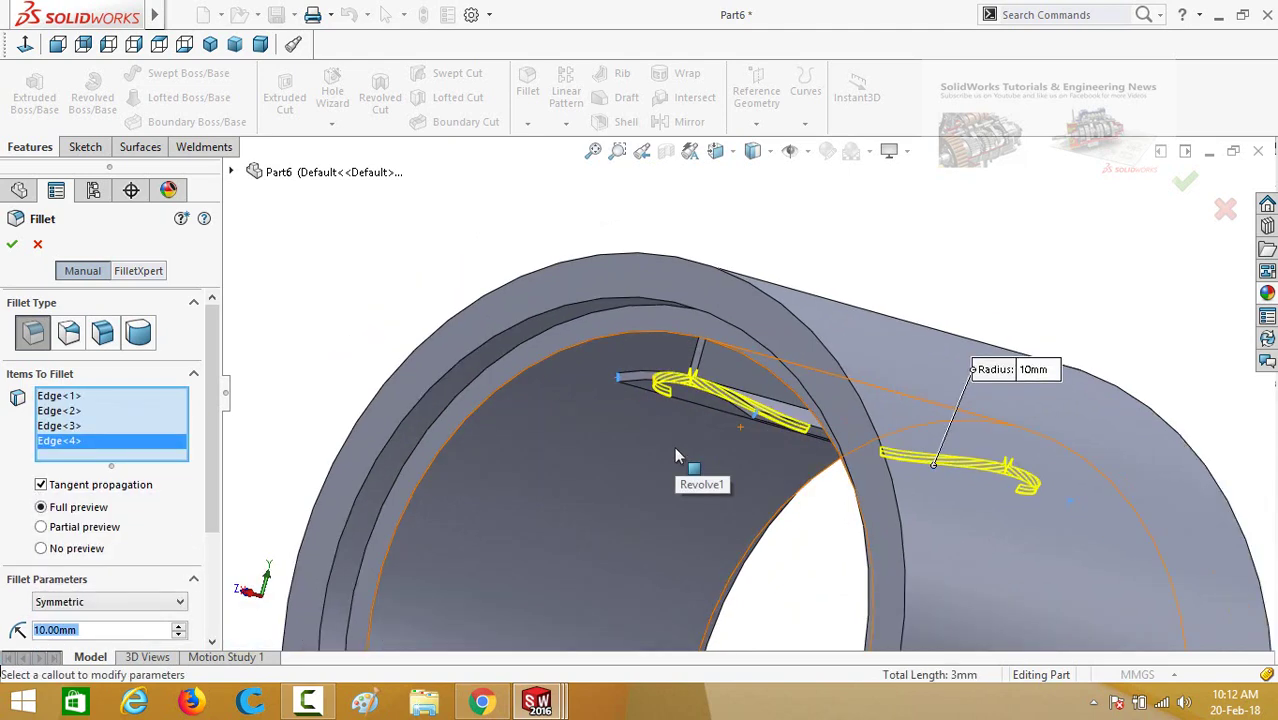
scroll(456, 400, "up", 4)
middle_click_drag(422, 362, 400, 300)
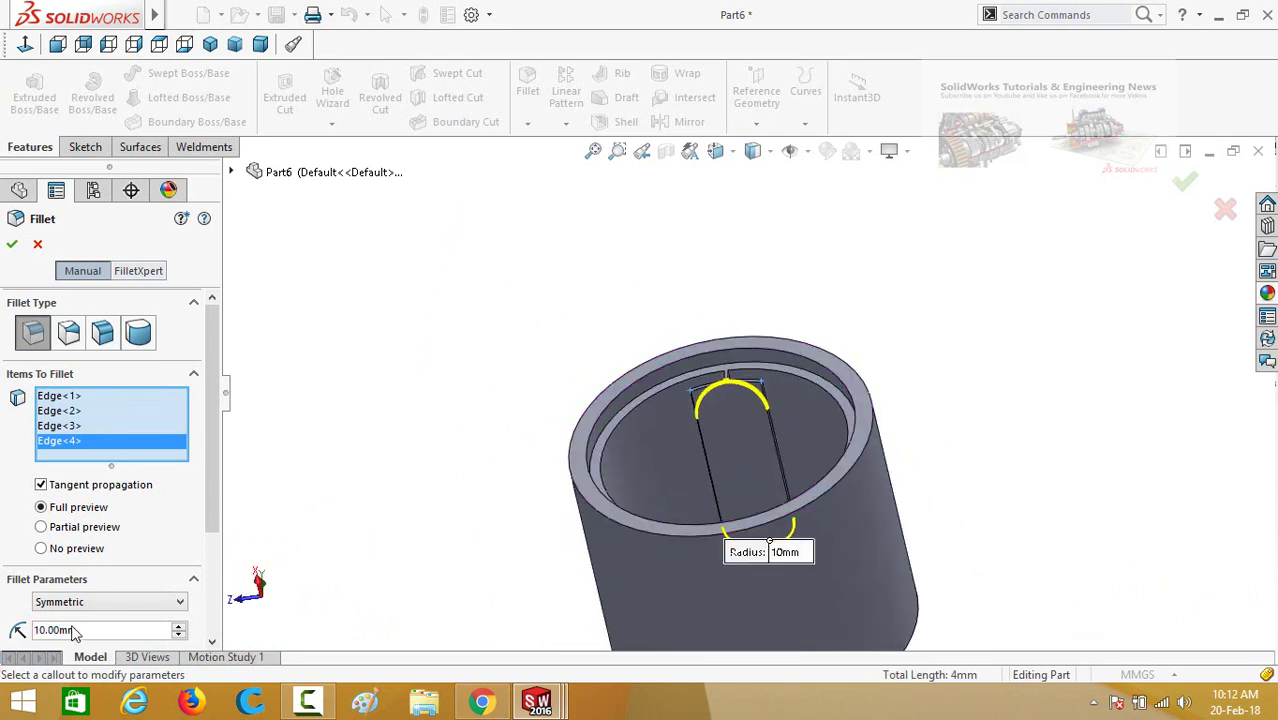
left_click(13, 247)
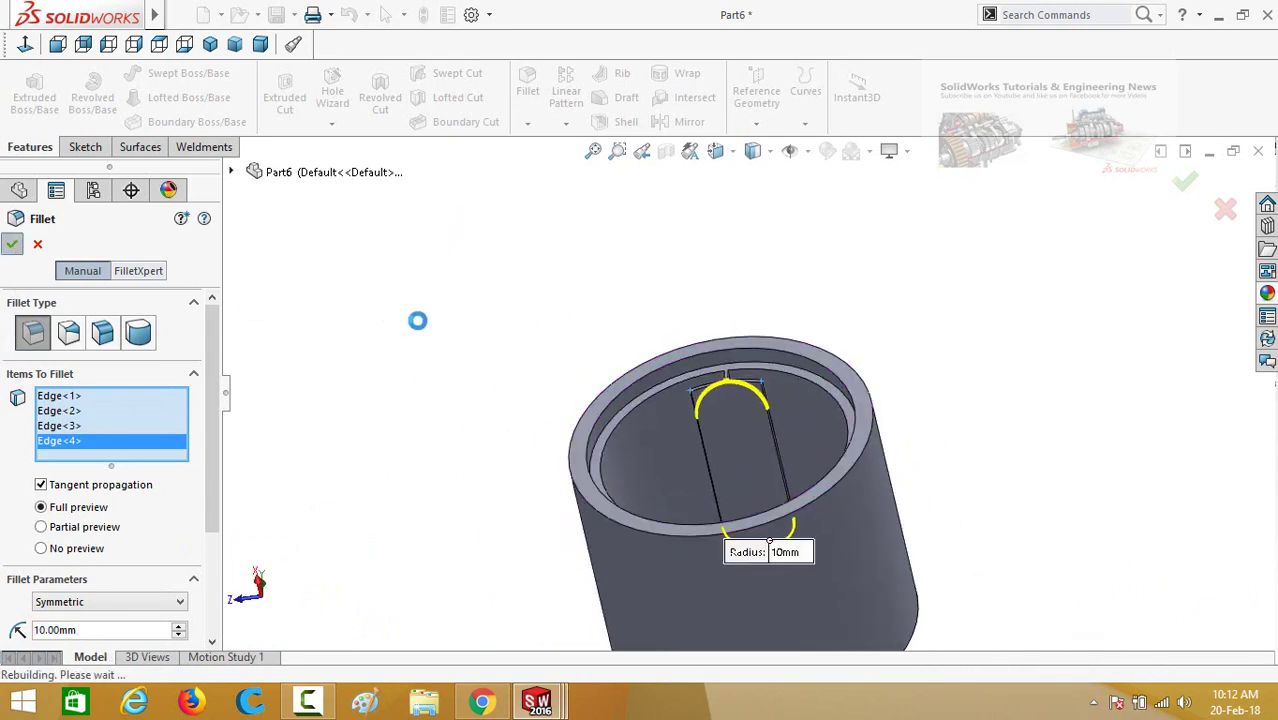
scroll(518, 303, "up", 2)
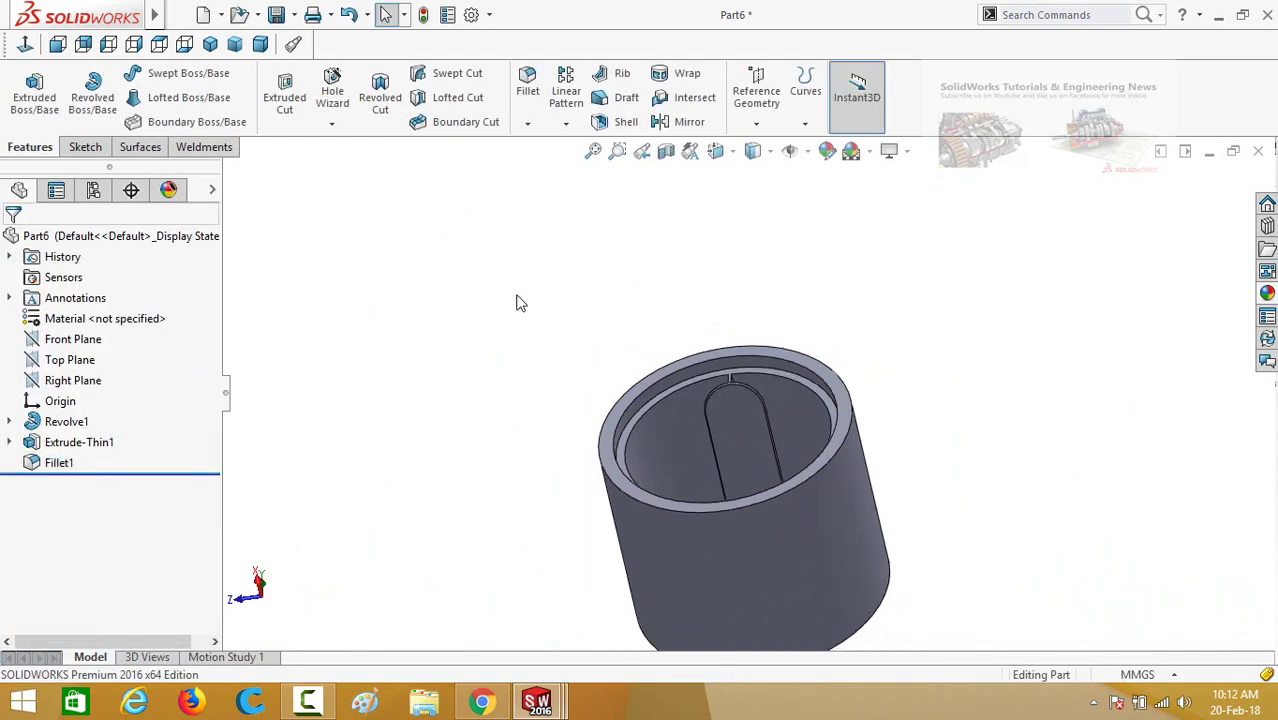
Edit the T-shaped profile's sketch, set the arc radius to 31 mm, and exit the sketch to rebuild the part
middle_click_drag(516, 300, 779, 496)
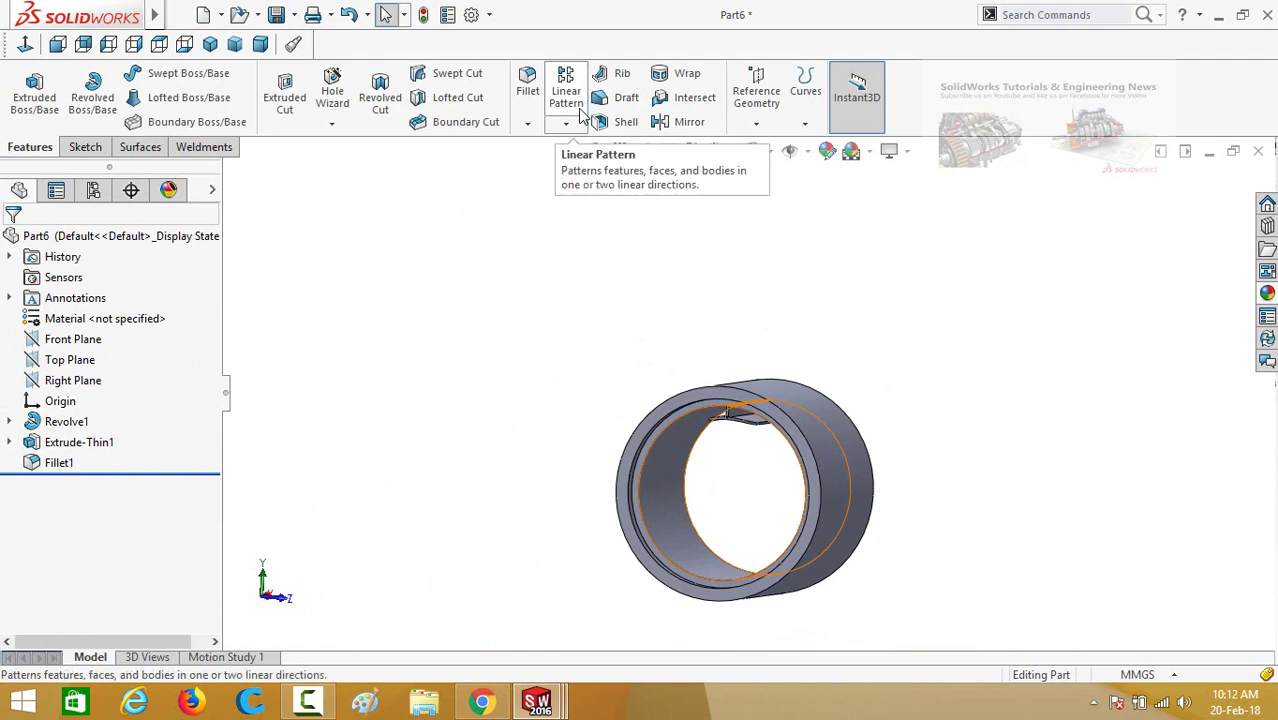
middle_click_drag(579, 394, 352, 557)
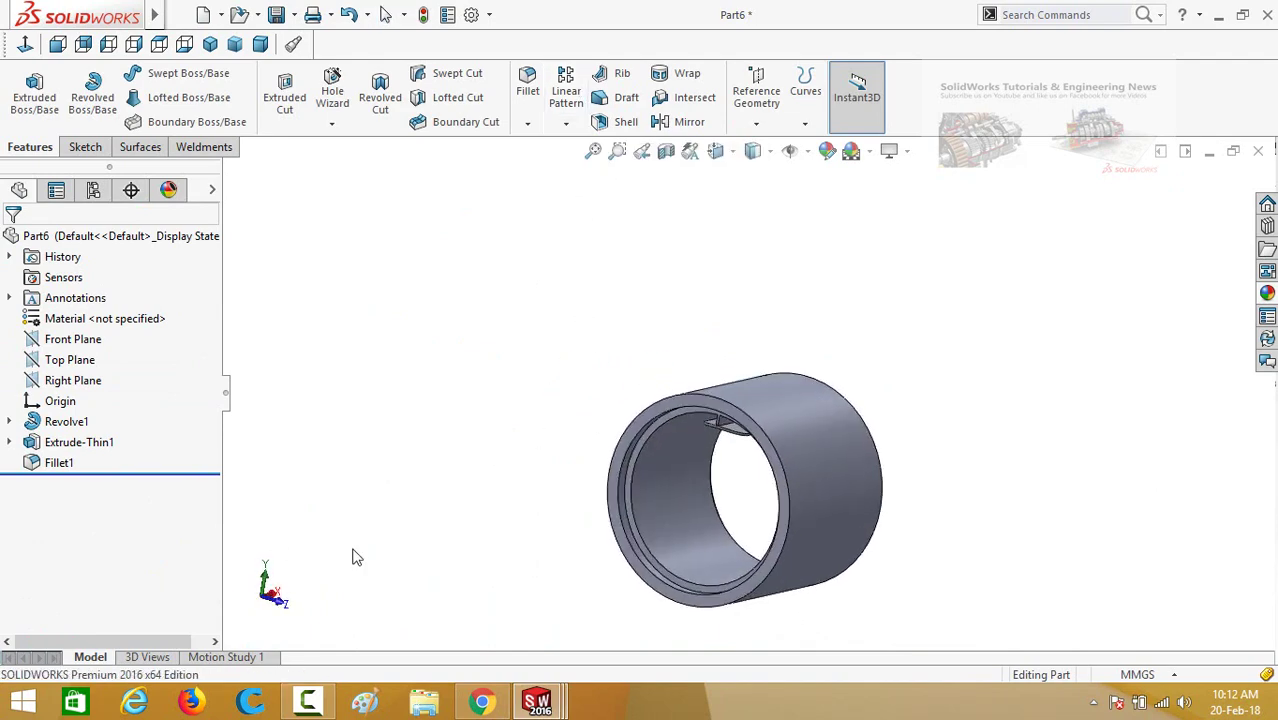
left_click(9, 442)
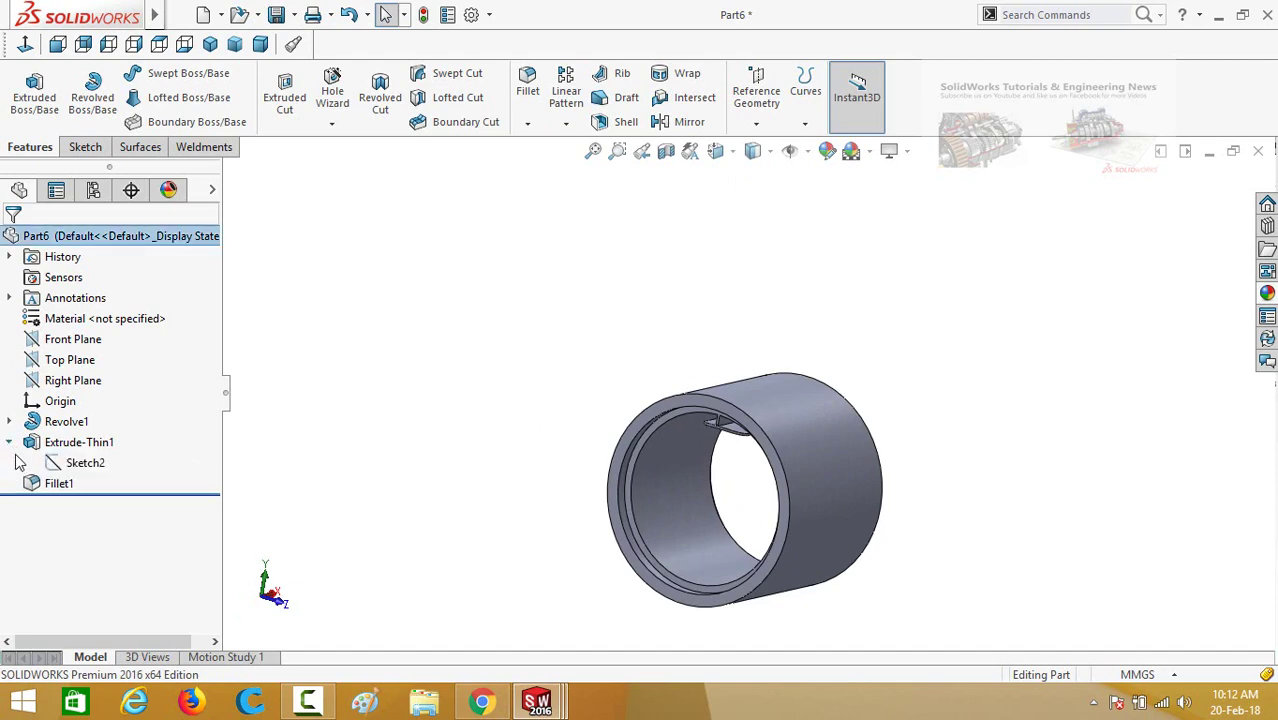
left_click(74, 464)
left_click(78, 414)
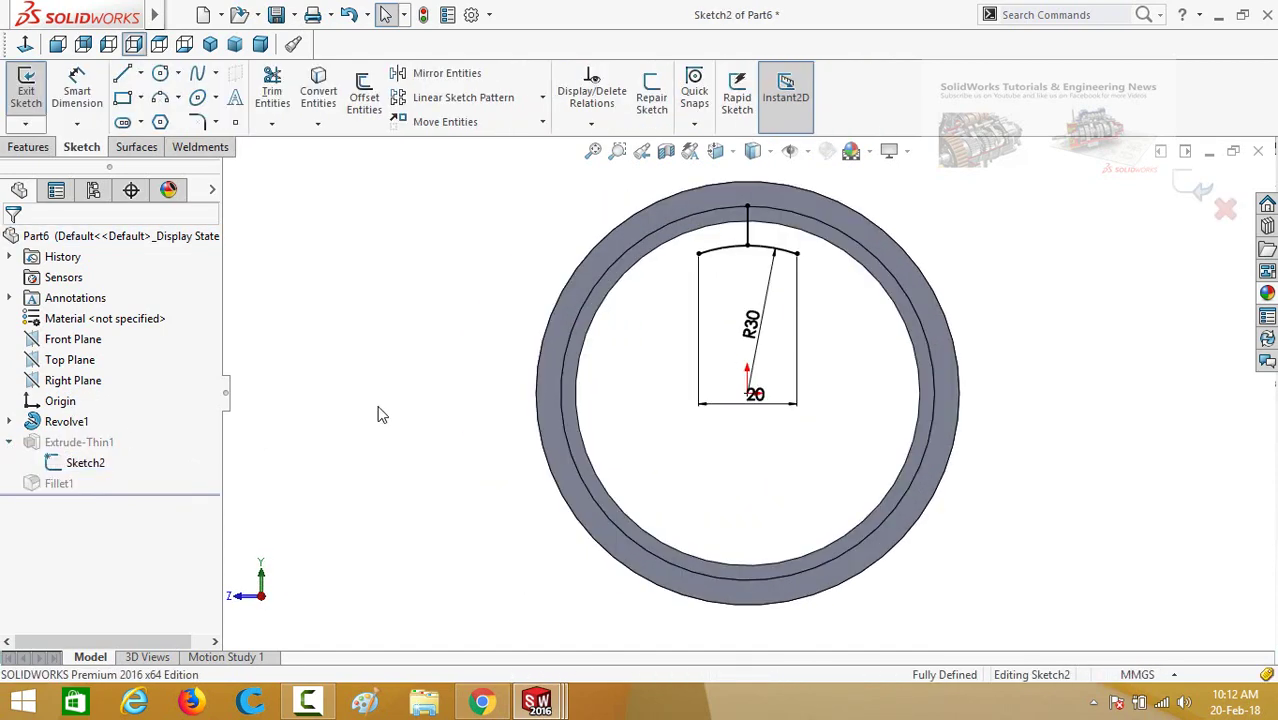
mouse_move(748, 330)
left_mouse_down()
mouse_move(679, 334)
mouse_move(731, 316)
mouse_move(742, 328)
mouse_move(746, 312)
left_mouse_up()
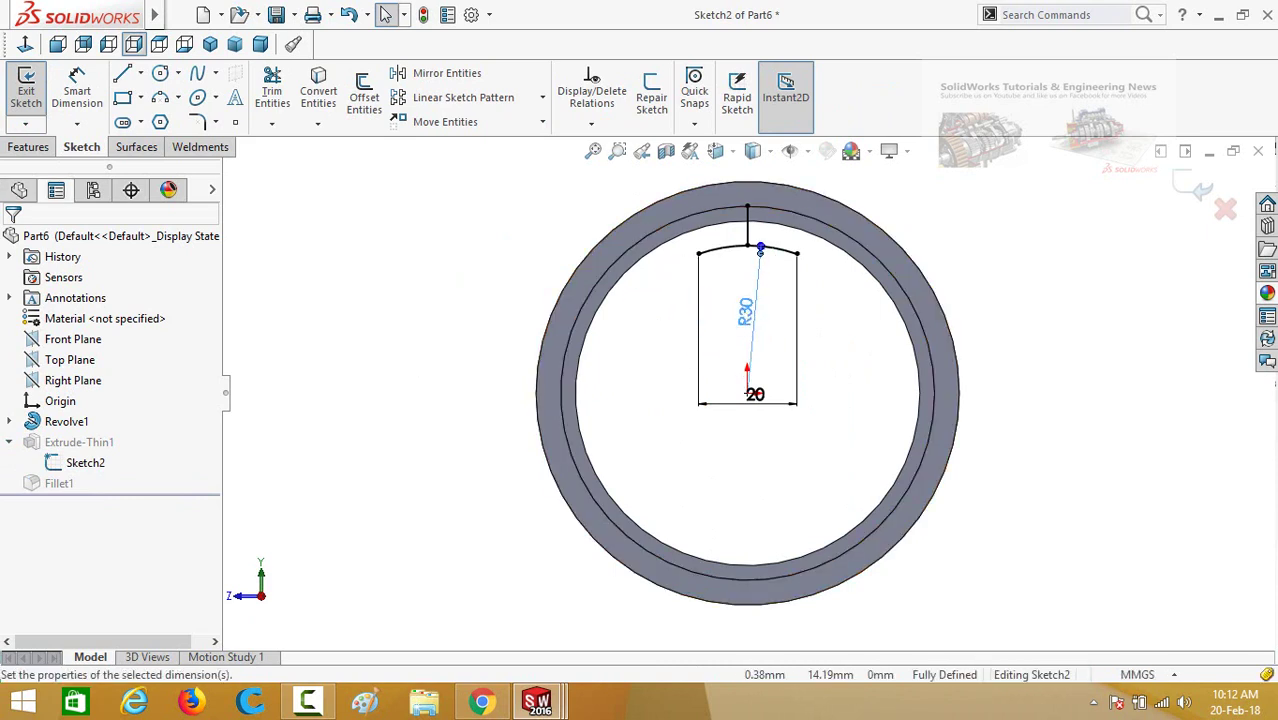
double_click(747, 308)
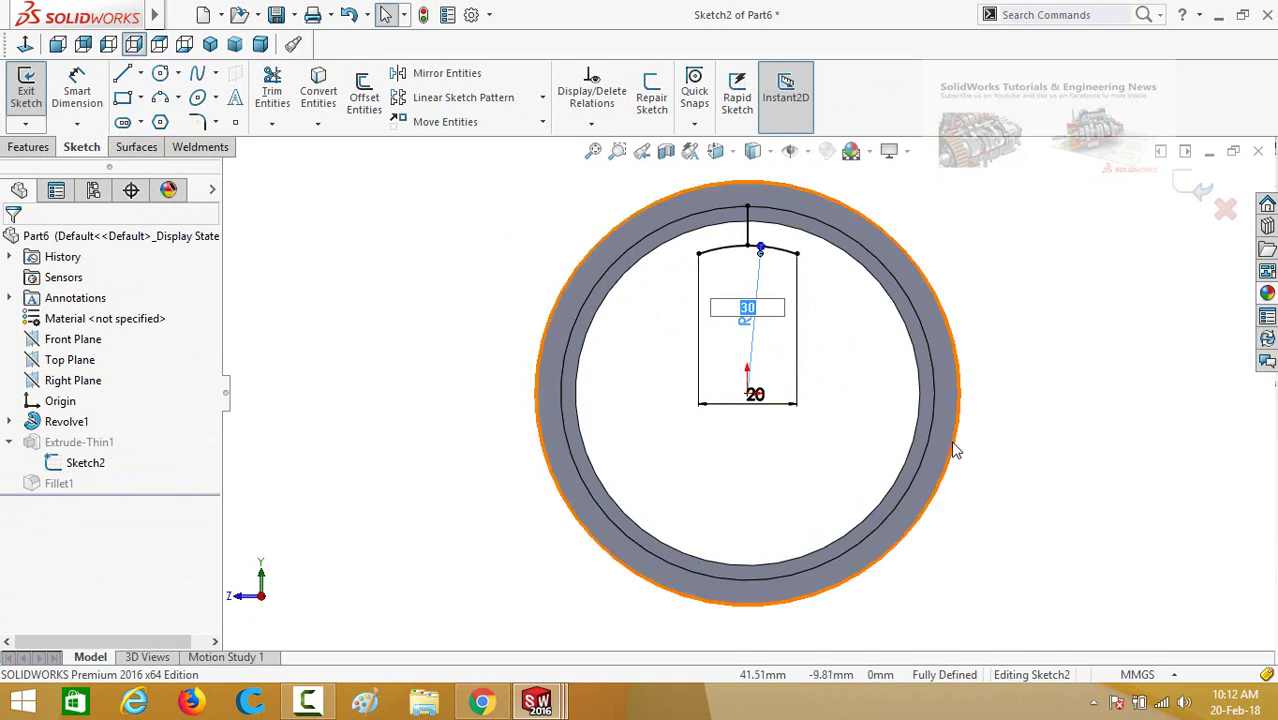
type("31")
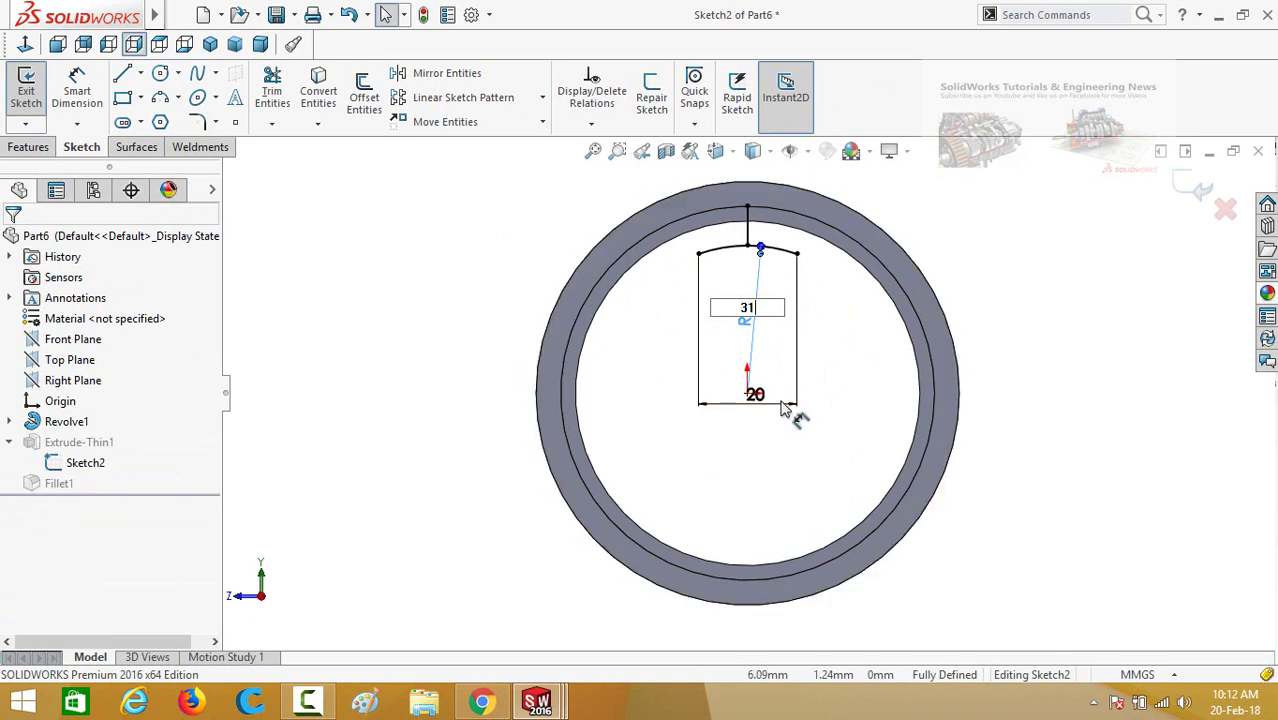
left_click(857, 404)
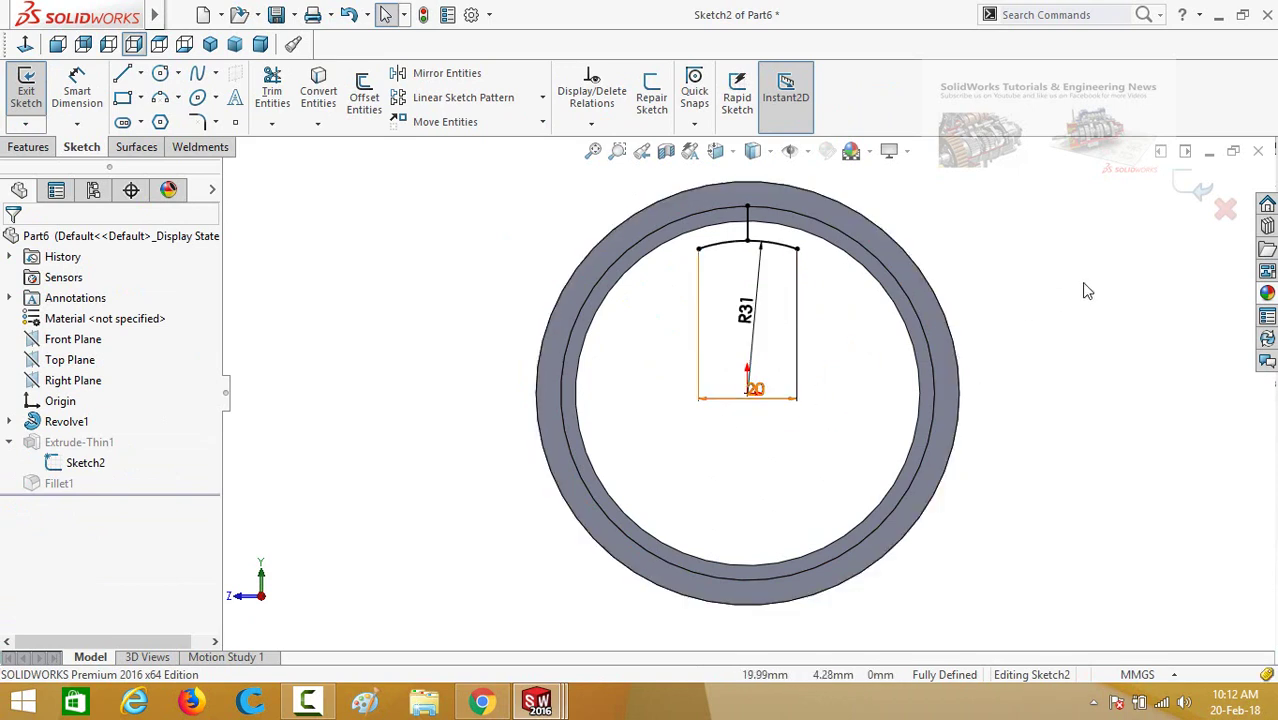
left_click(1188, 190)
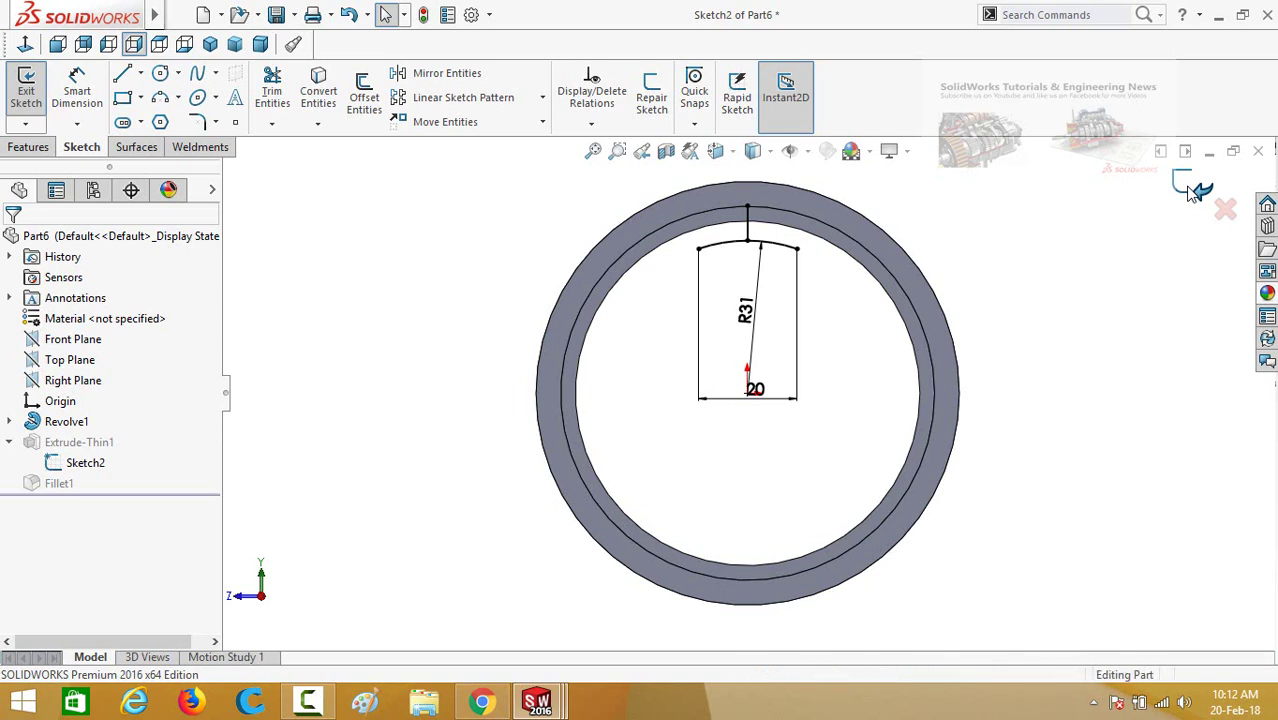
key("z")
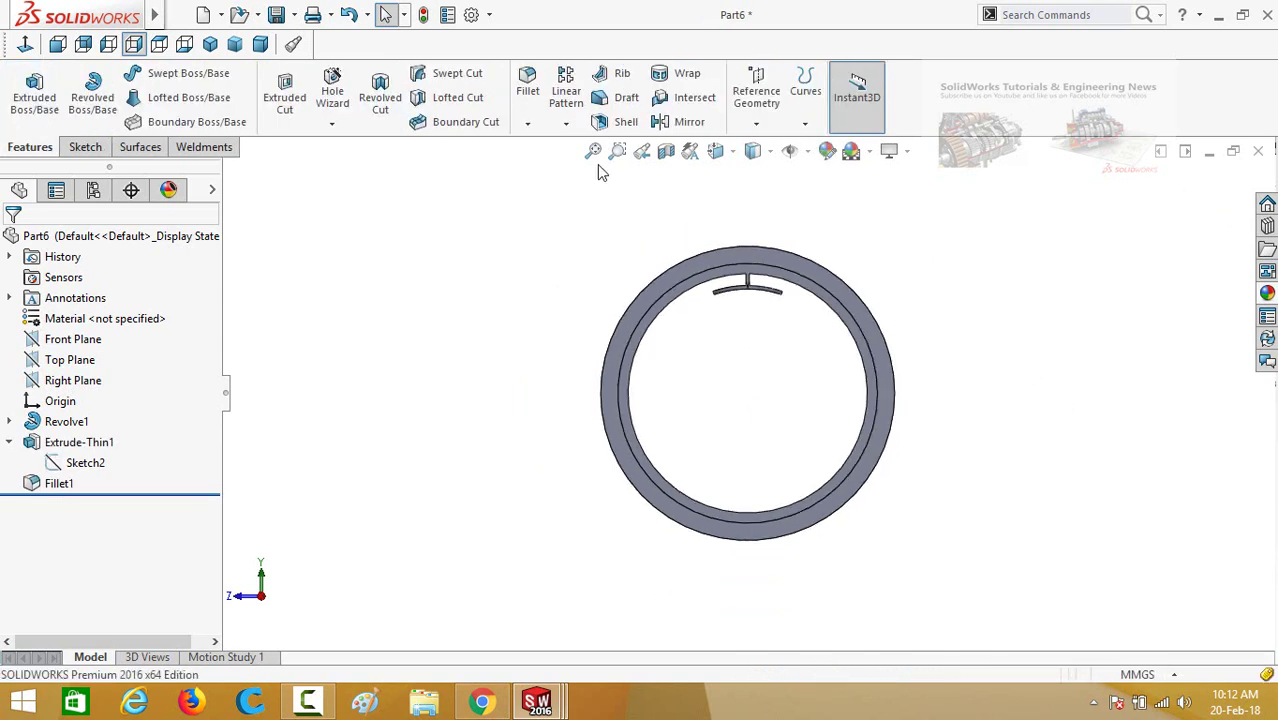
Circular-pattern the thin T-shaped extrusion and its fillet around the cylinder's outer circular edge, with 6 equally spaced instances over 360 degrees
left_click(567, 124)
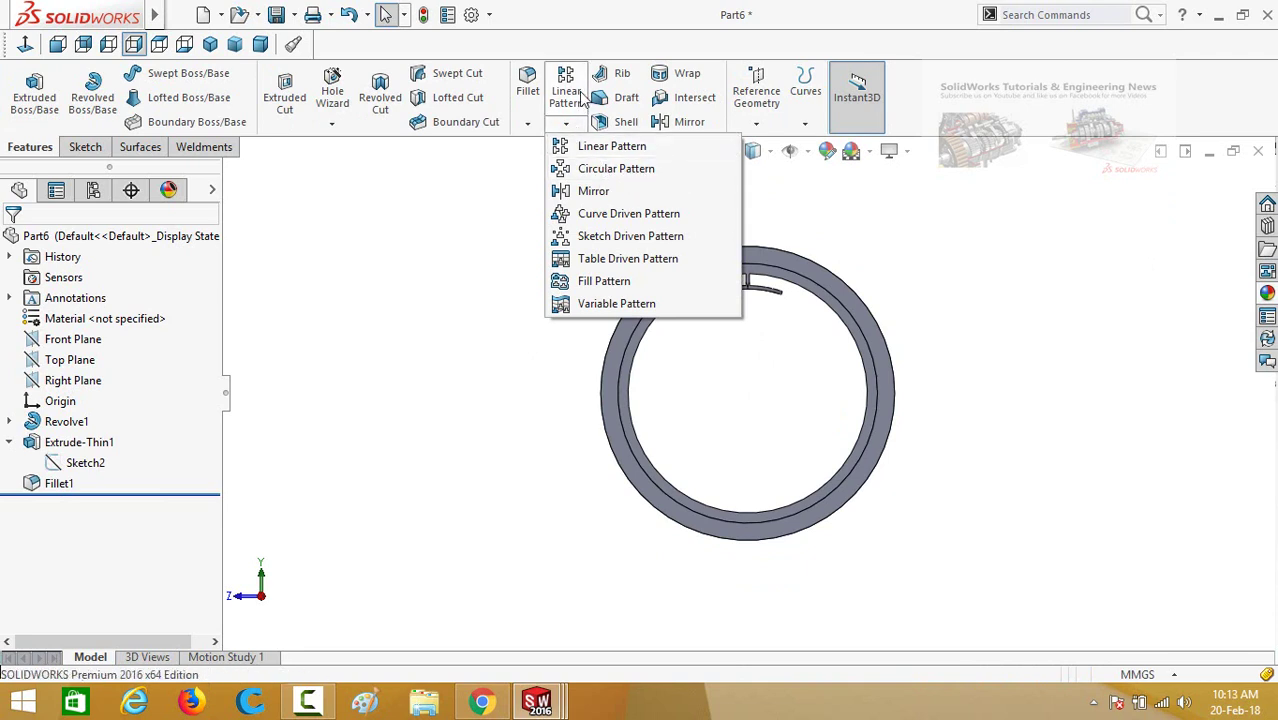
left_click(603, 172)
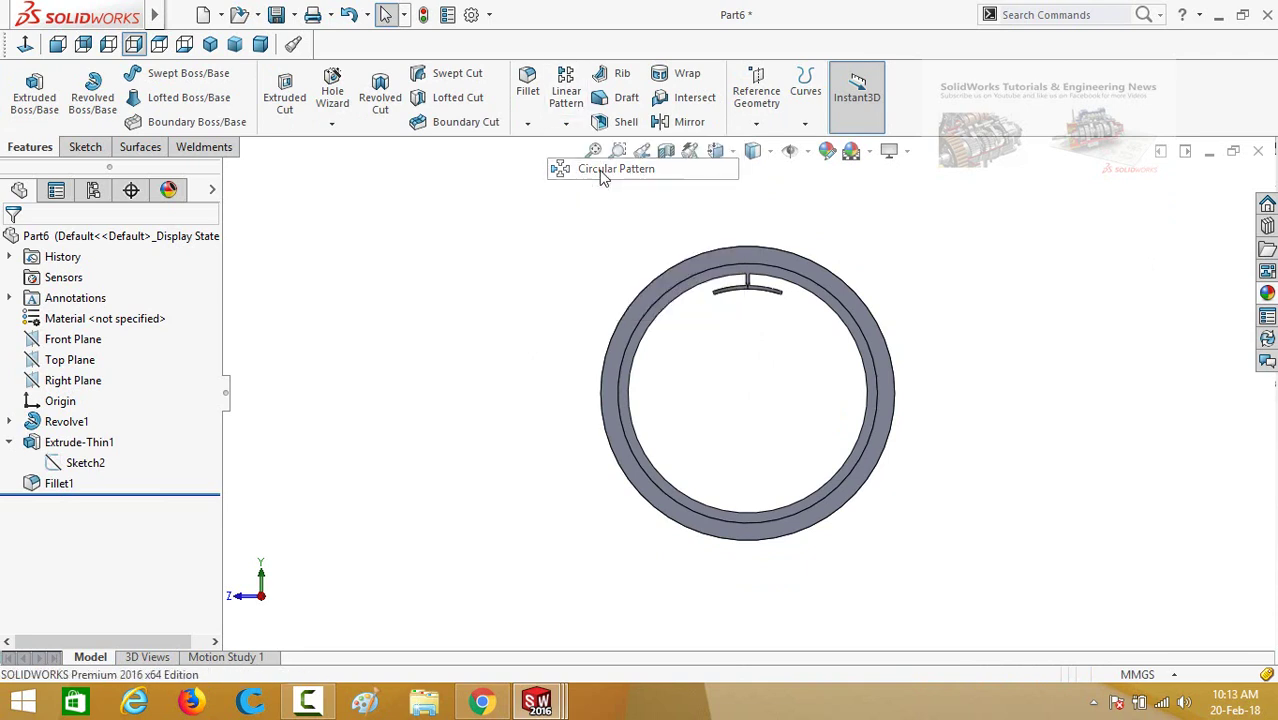
middle_click_drag(530, 332, 417, 400)
left_click(231, 175)
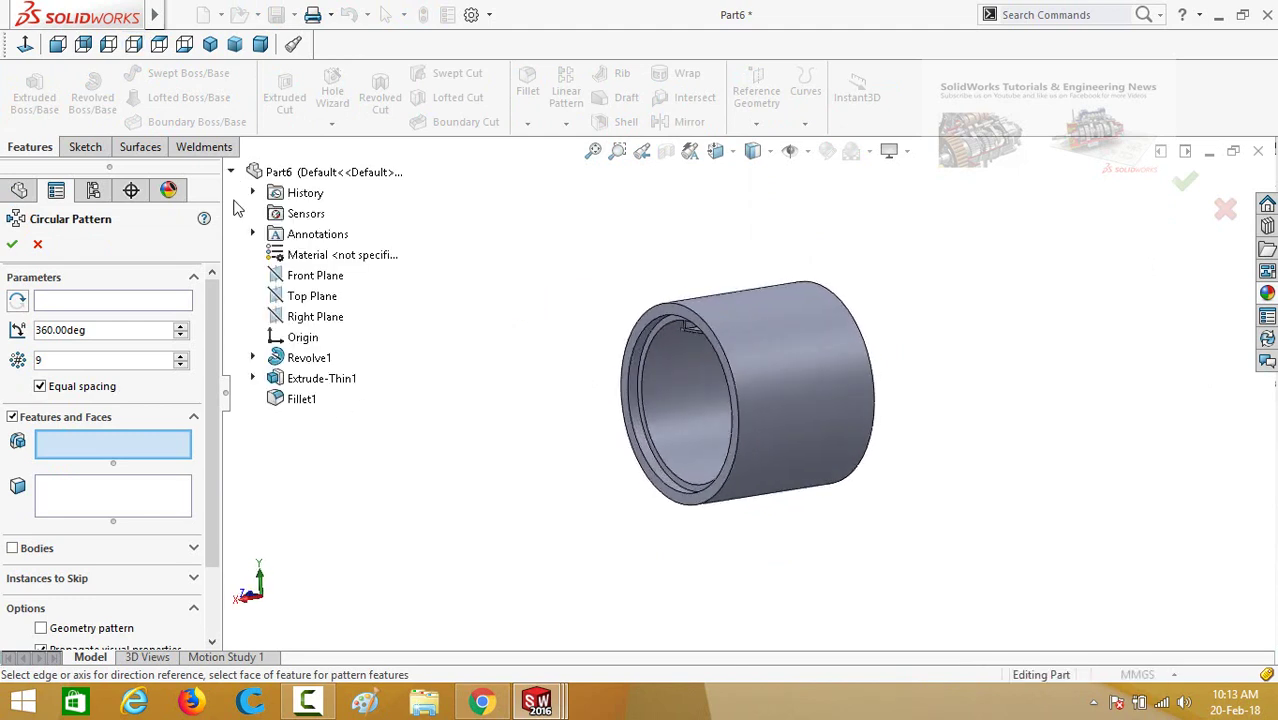
left_click(296, 400)
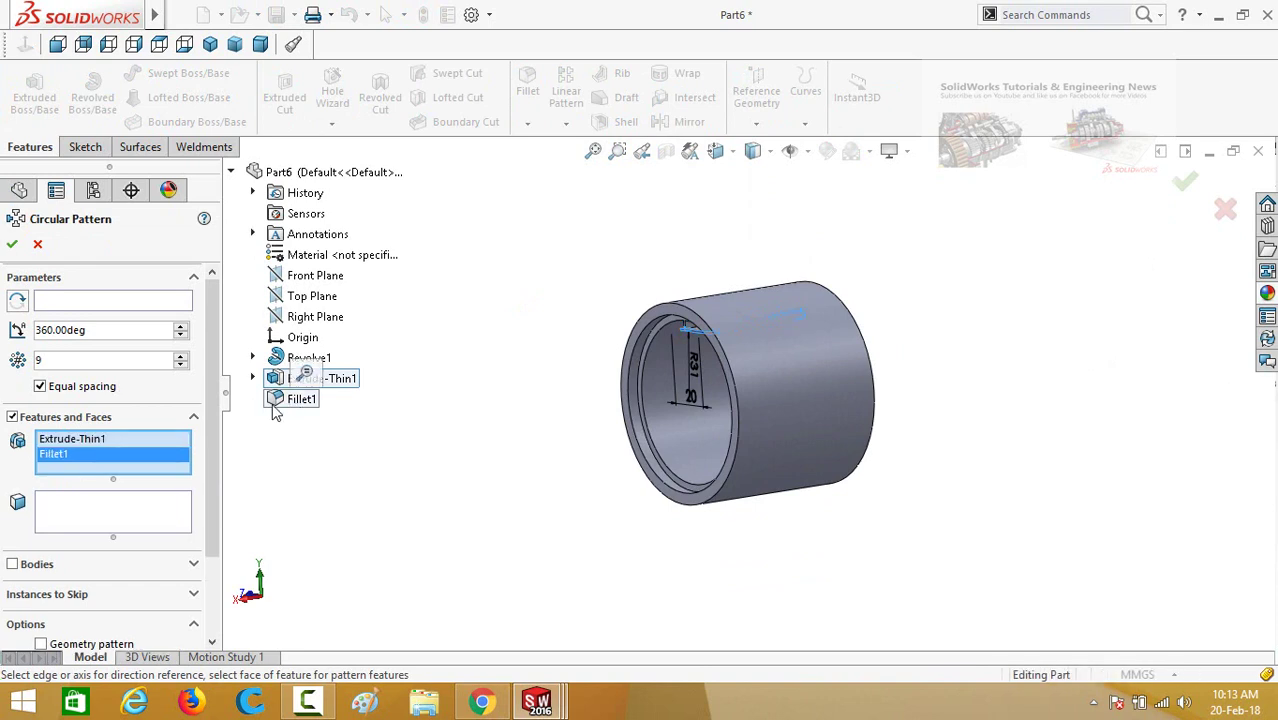
left_click(100, 305)
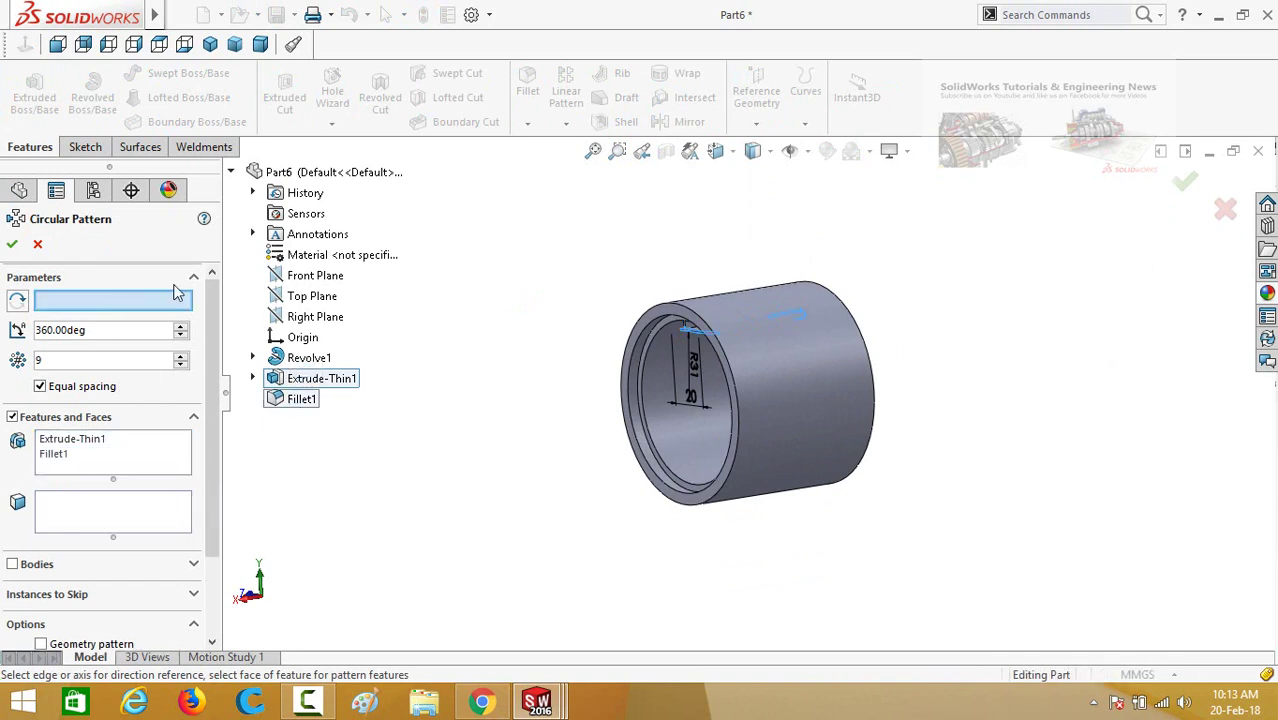
left_click(634, 330)
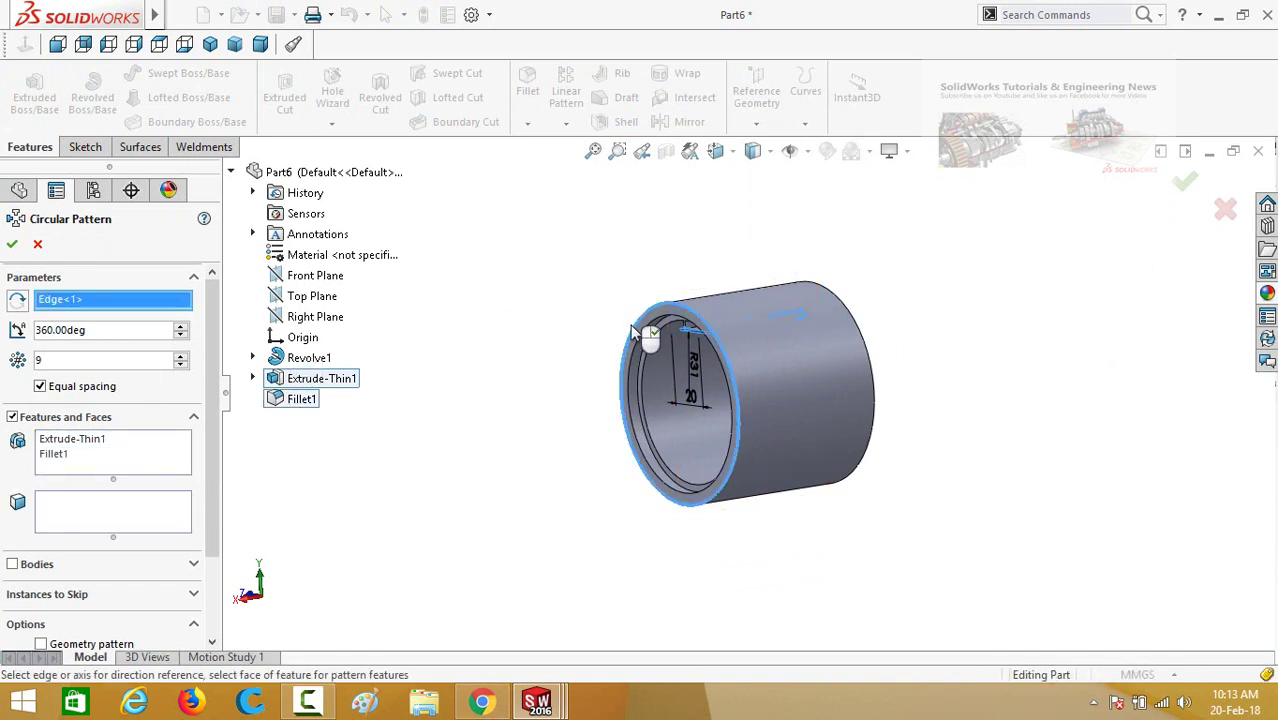
middle_click_drag(537, 513, 577, 463)
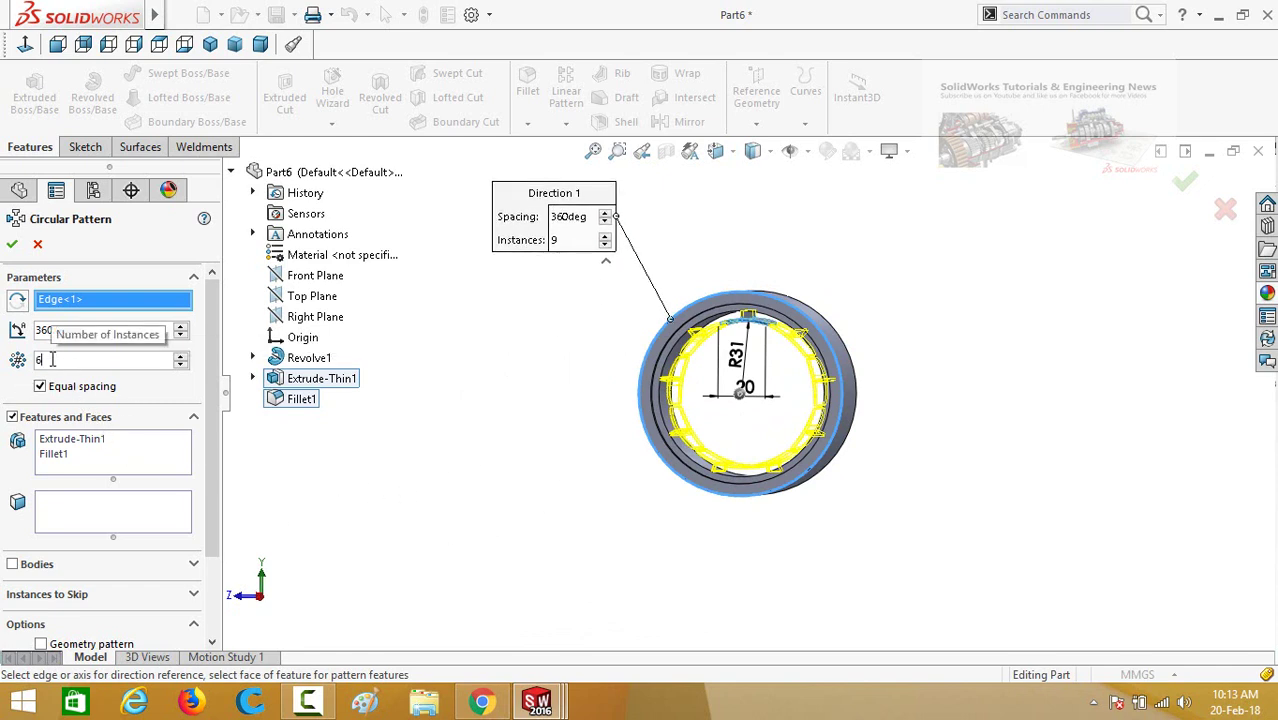
left_click(13, 246)
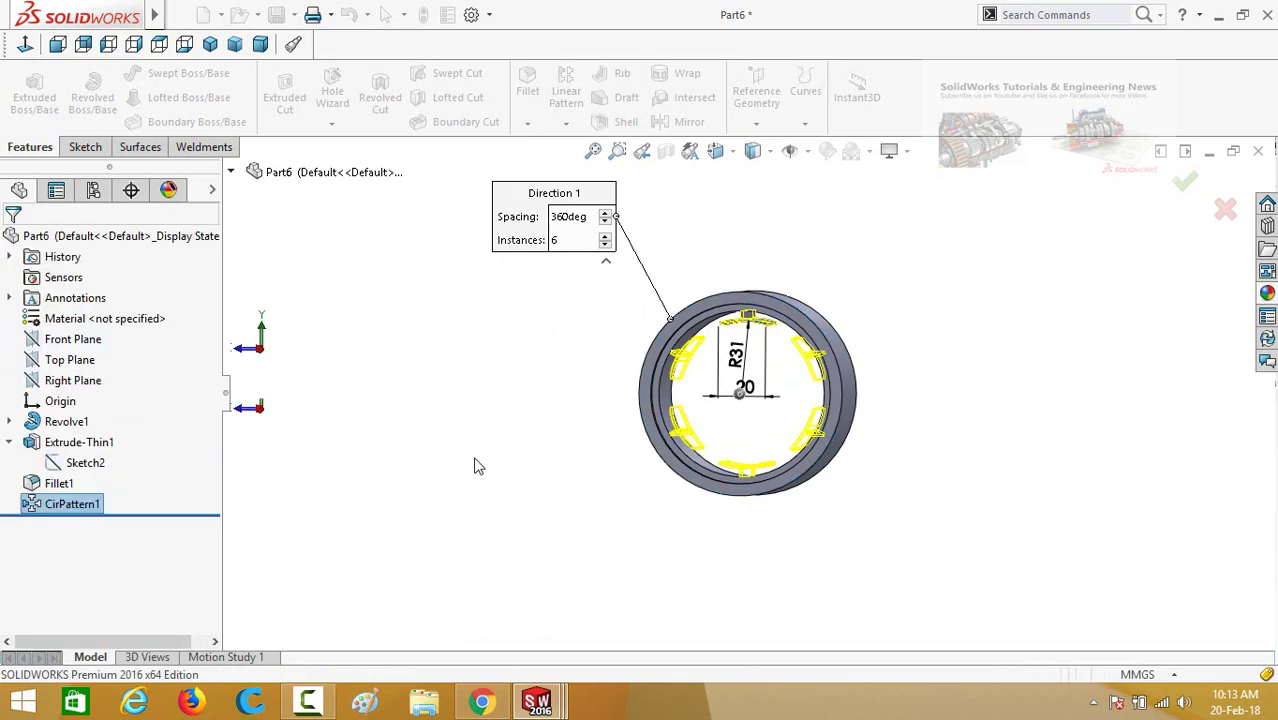
Save the part as Outer Casing in the Electric Motor folder
middle_click_drag(505, 391, 496, 500)
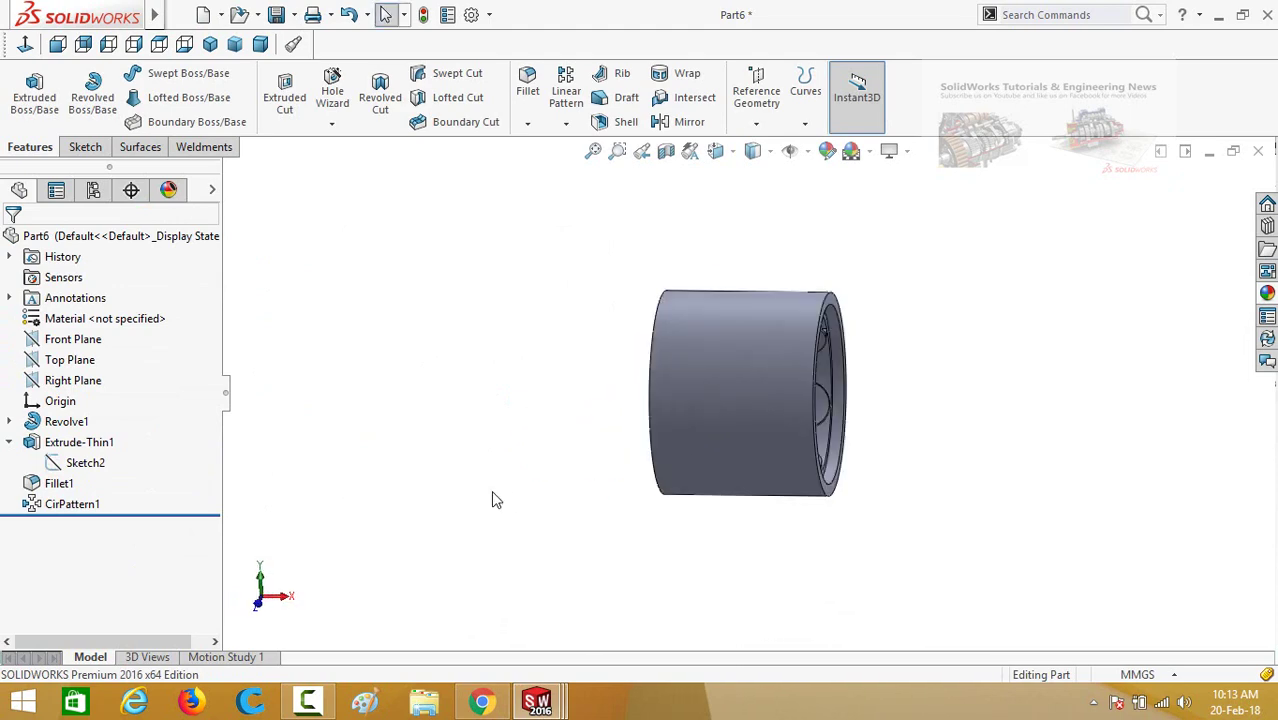
key("ctrl+s")
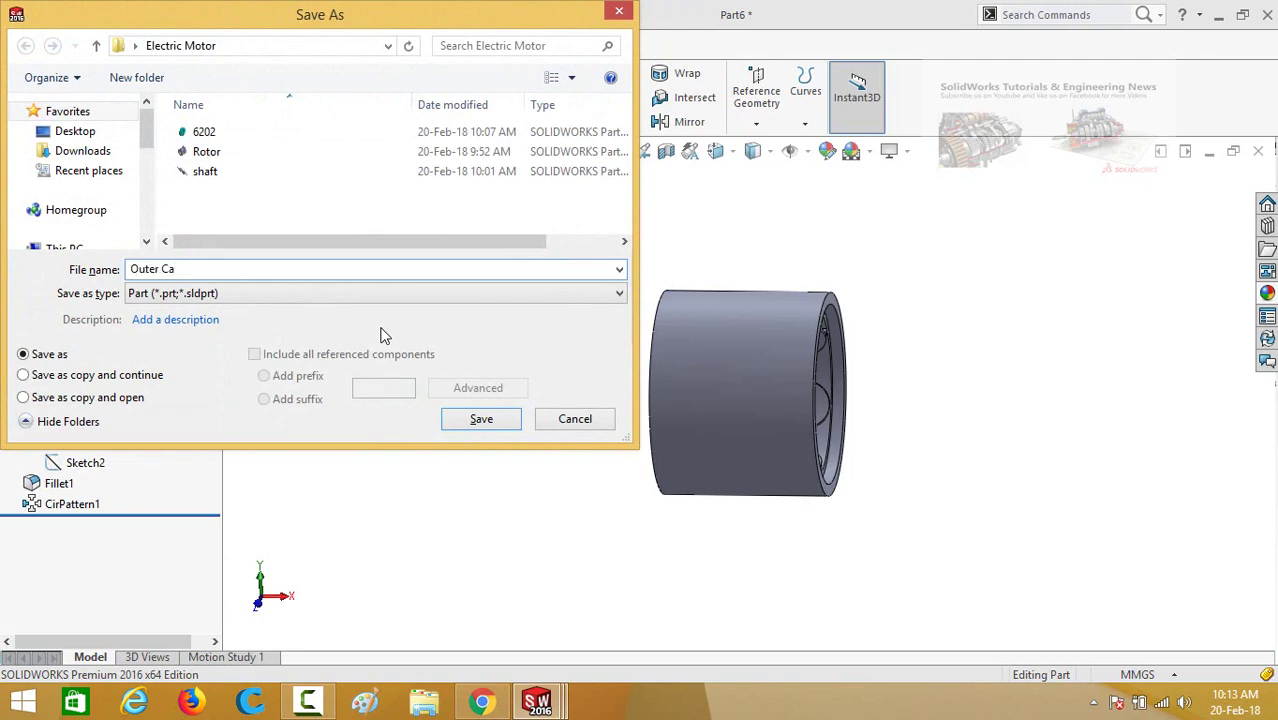
type("Outer Casing")
key("Return")
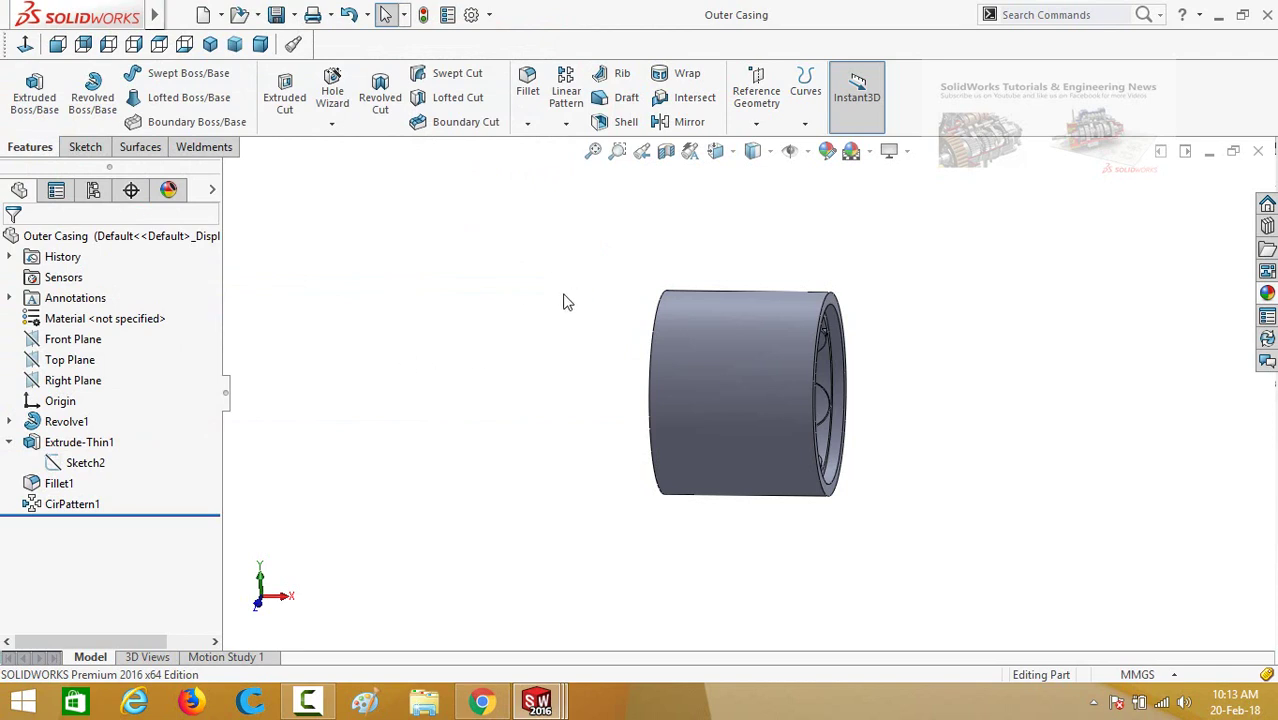
Create a new part document and start a sketch on the Front Plane
middle_click_drag(566, 302, 846, 425)
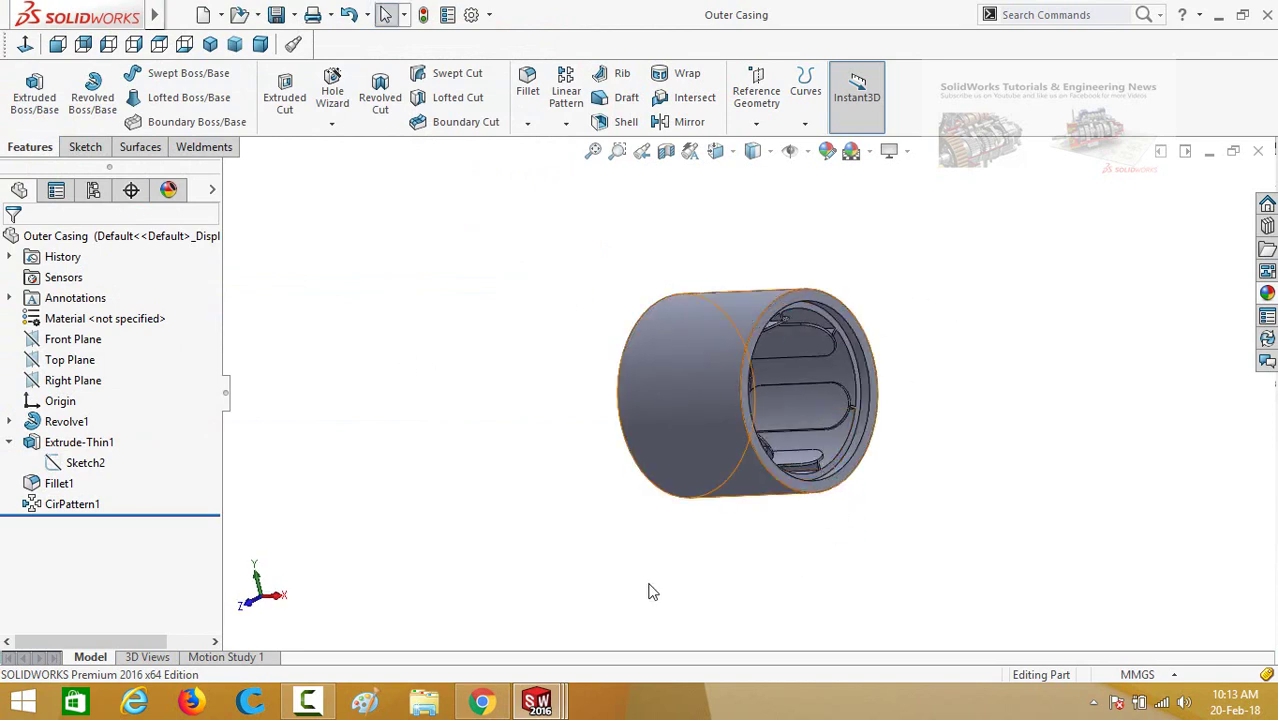
middle_click_drag(485, 388, 527, 414)
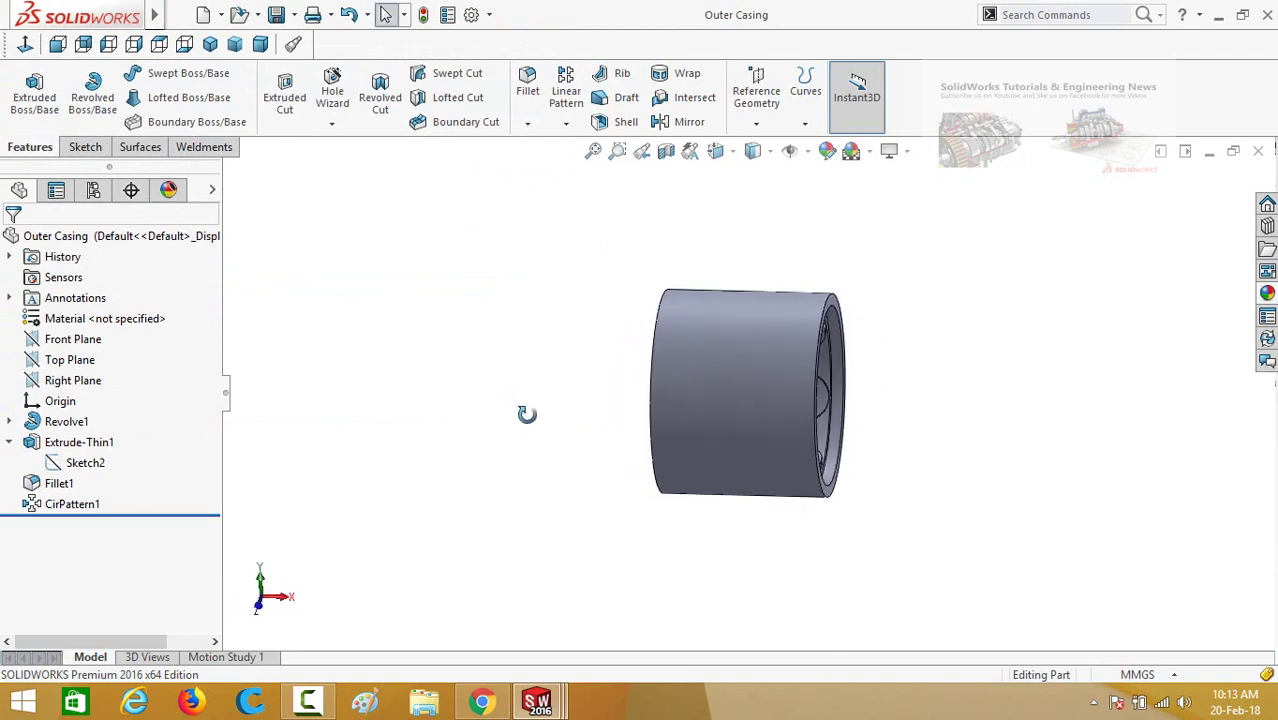
key("ctrl+n")
double_click(426, 237)
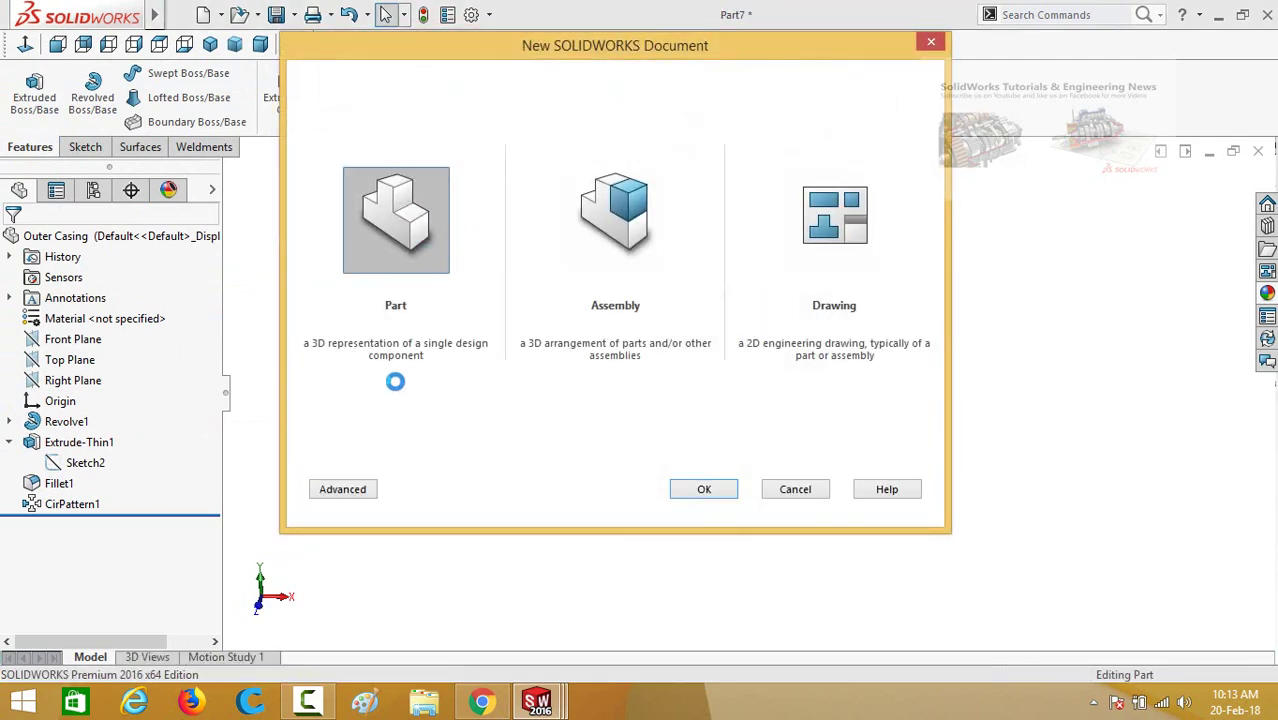
left_click(60, 339)
left_click(73, 305)
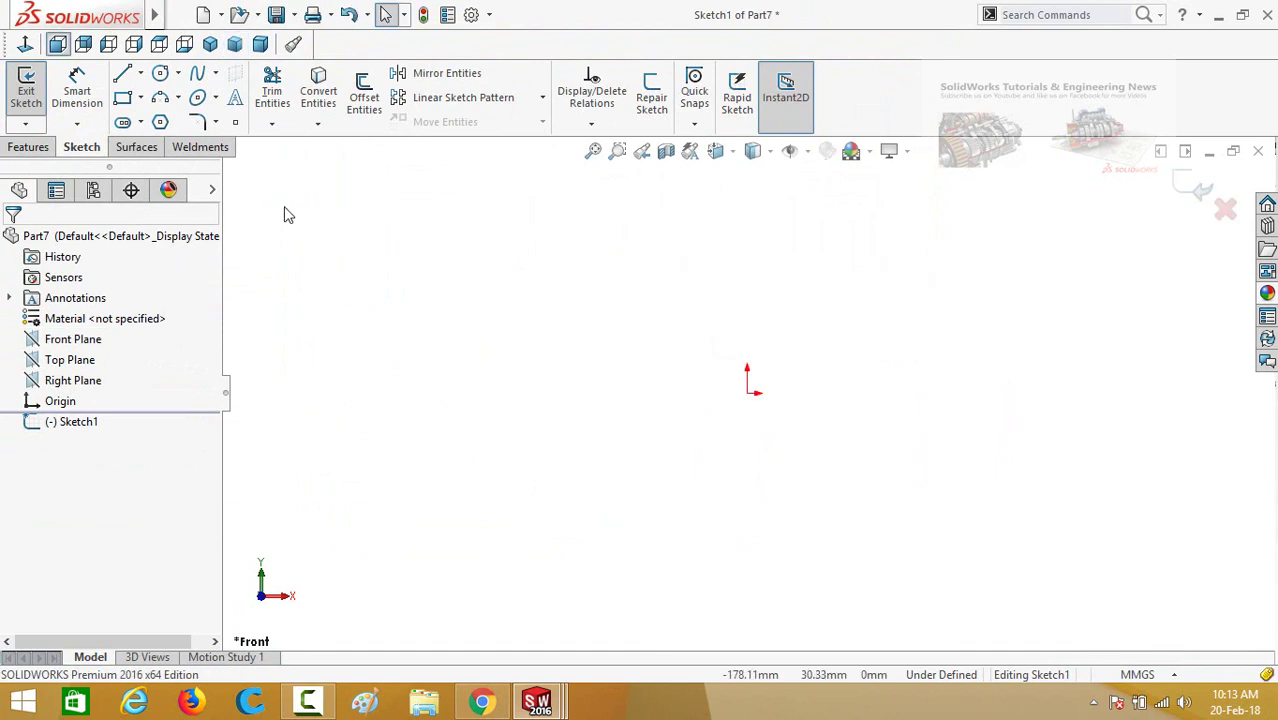
Sketch a horizontal construction centerline extending left from the origin
left_click(140, 73)
left_click(165, 105)
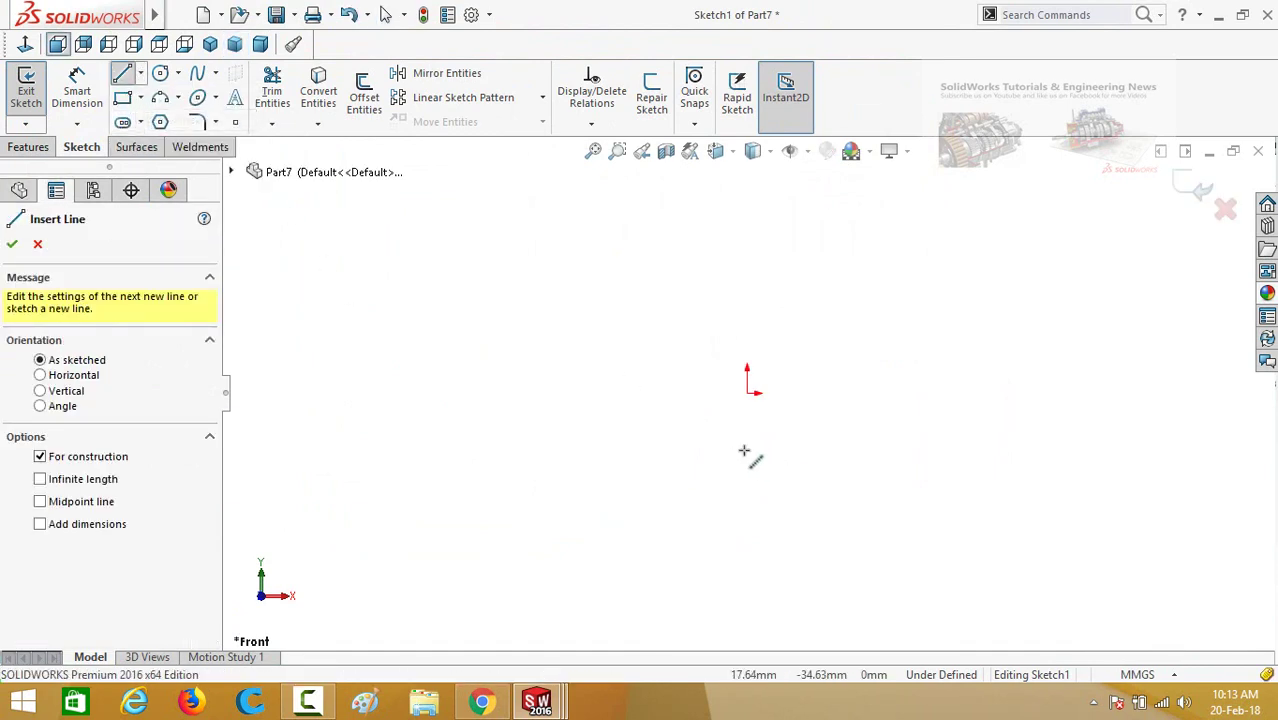
left_click_drag(748, 392, 380, 394)
key("Escape")
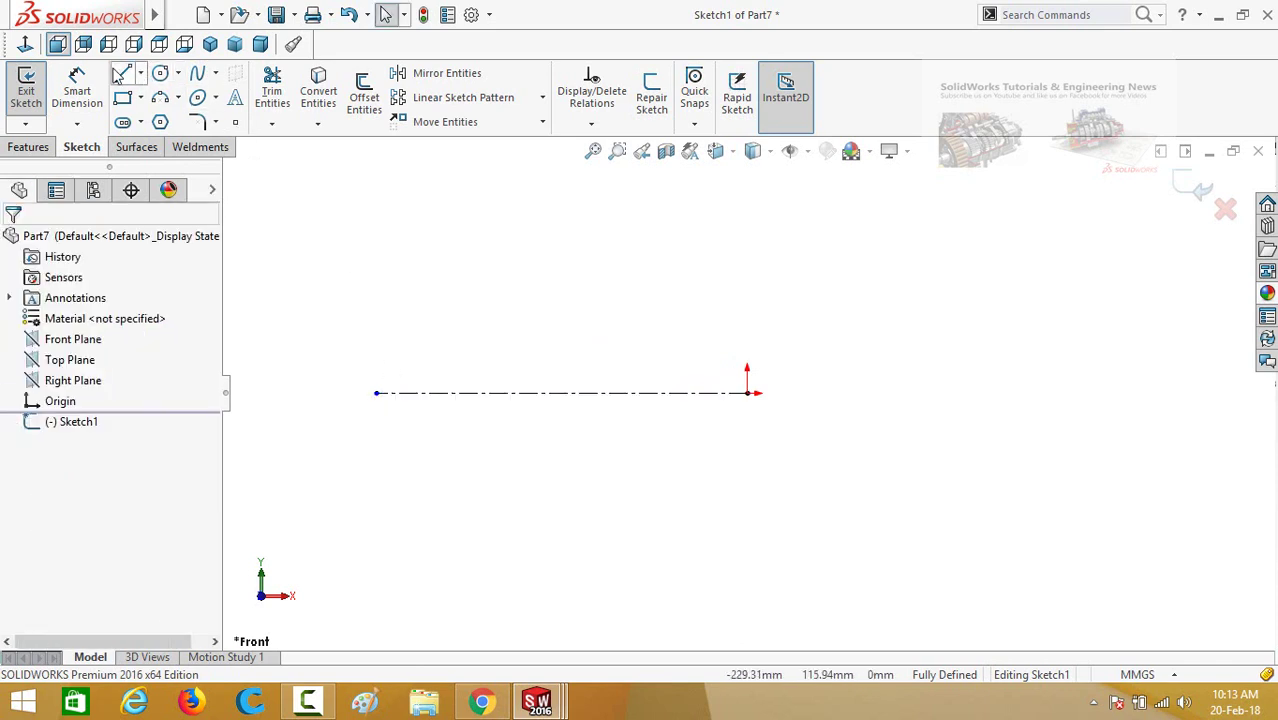
Sketch a closed stepped profile above the centerline, about 25 mm wide, with its right edge vertically above the origin and an 11 mm step projecting left
left_click(121, 74)
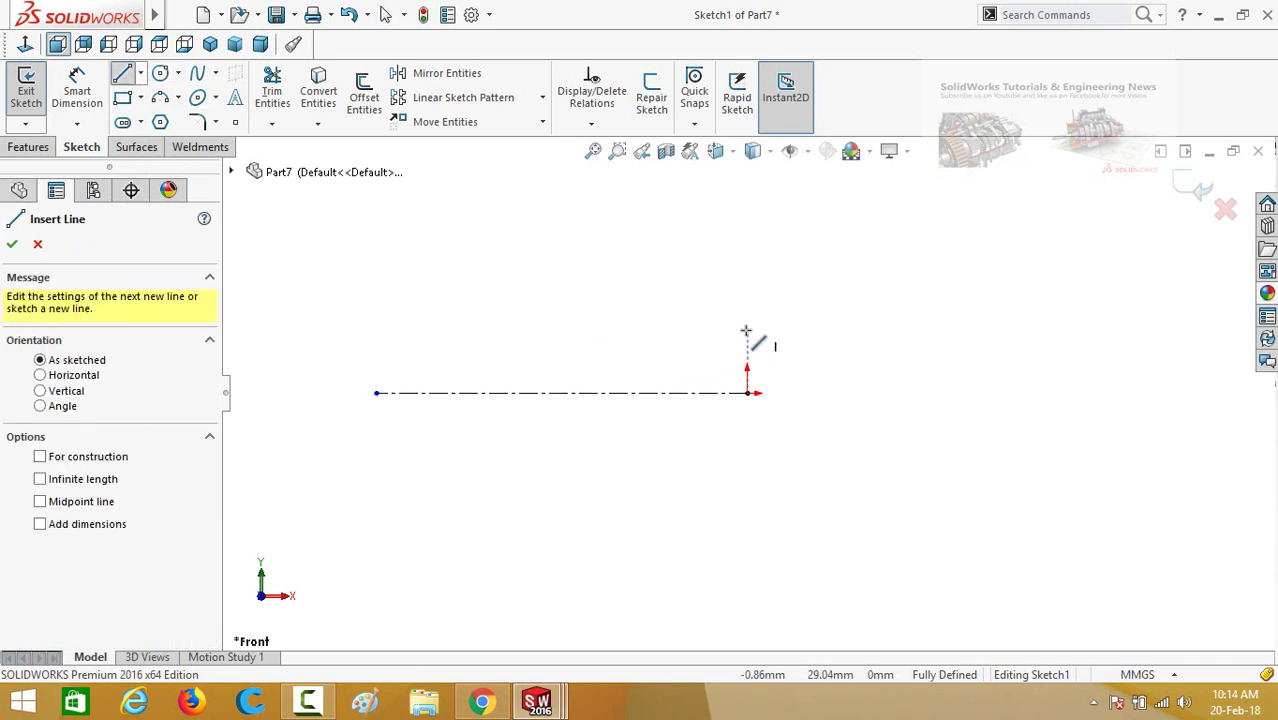
left_click_drag(746, 331, 748, 187)
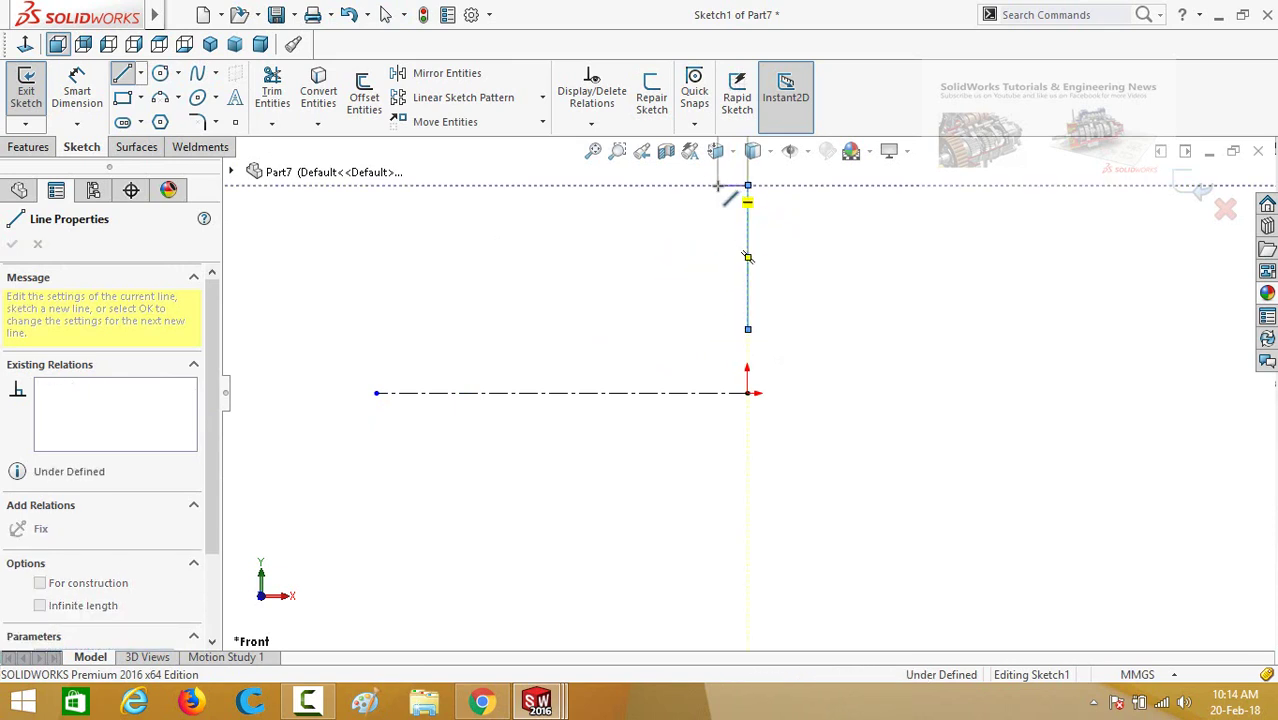
left_click(718, 185)
left_click(705, 215)
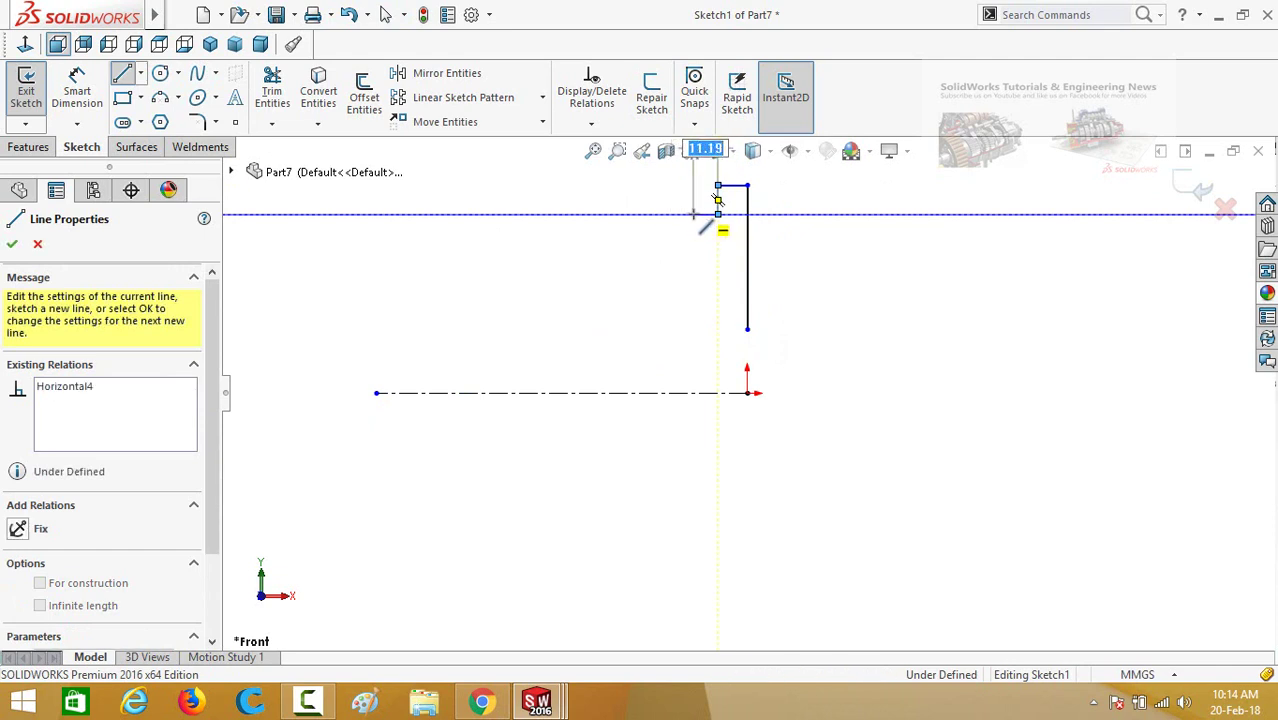
left_click(693, 214)
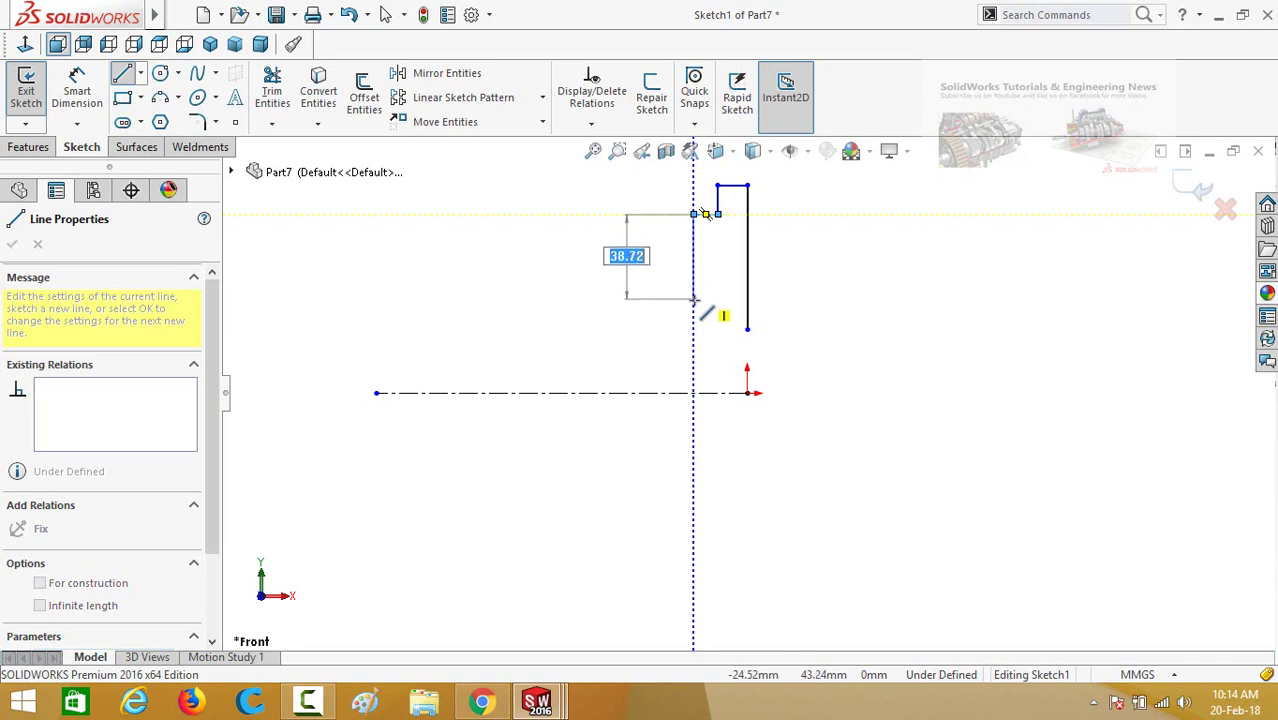
left_click(693, 302)
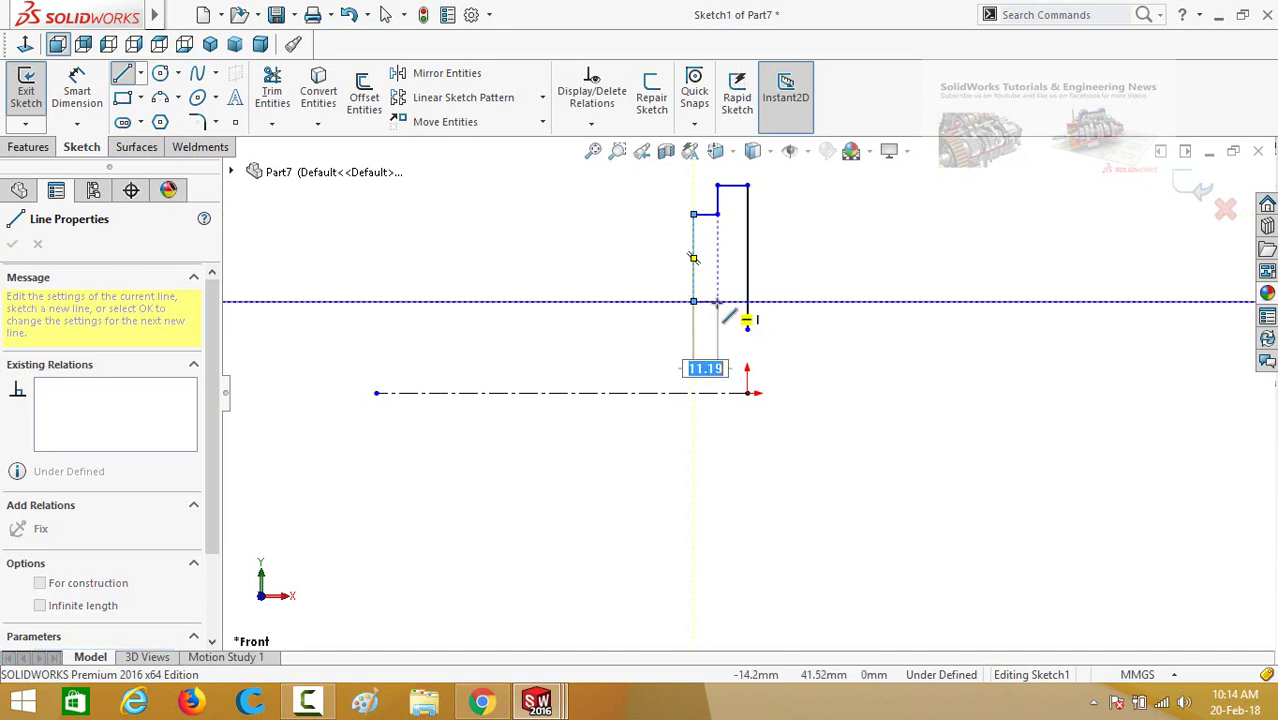
left_click(717, 301)
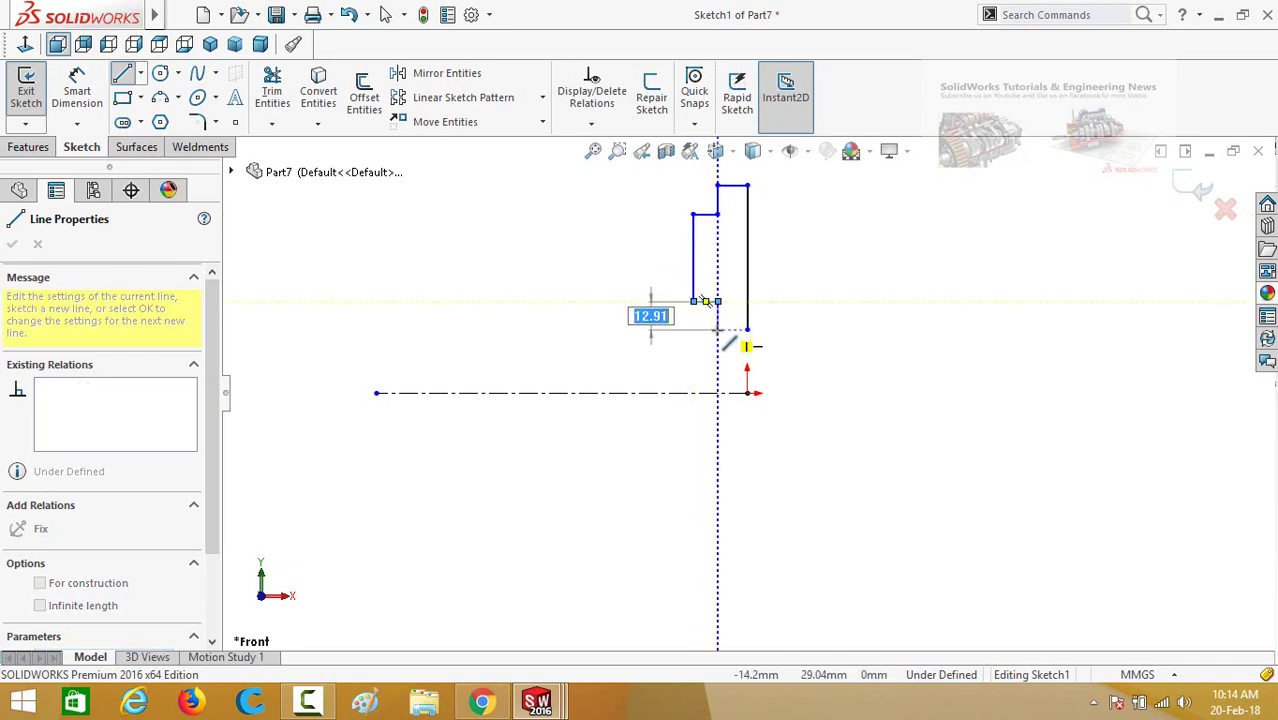
left_click(717, 330)
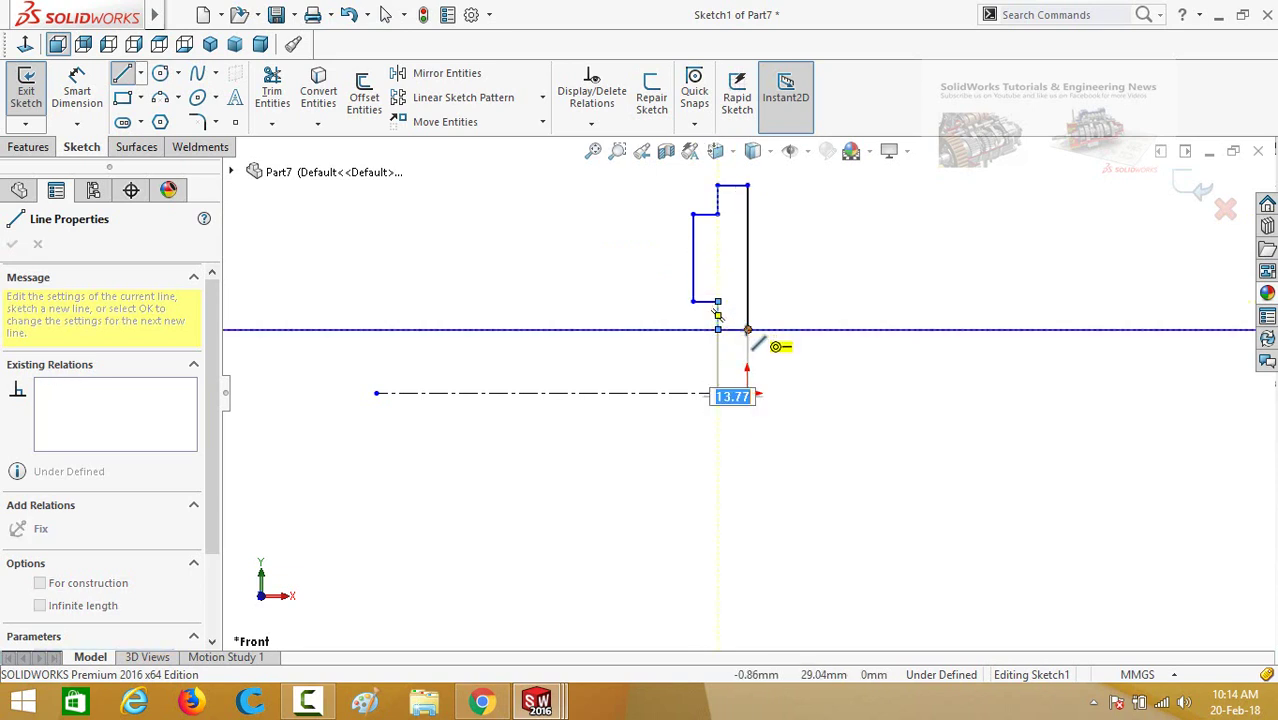
left_click(748, 330)
key("Escape")
Dimension the profile's bottom edge as a diameter about the centerline and set it to 13 mm
right_click_drag(807, 446, 802, 343)
scroll(803, 347, "up", 2)
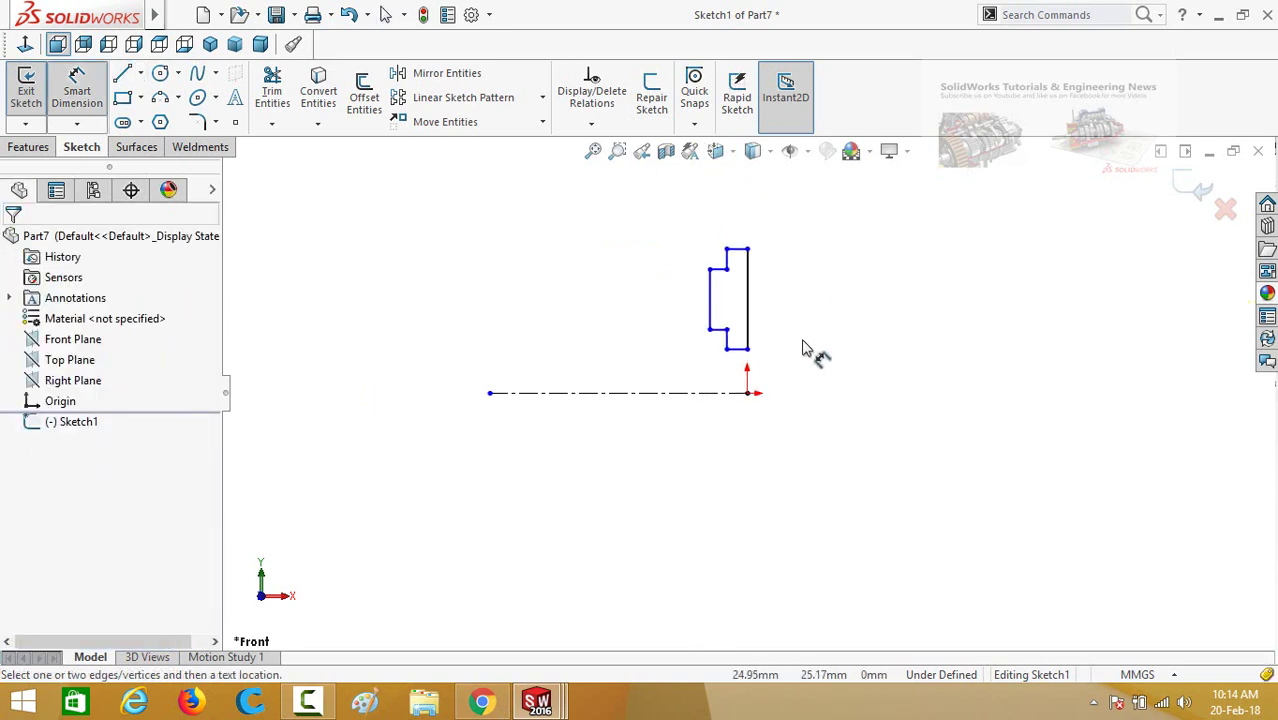
scroll(800, 352, "down", 3)
left_click(707, 340)
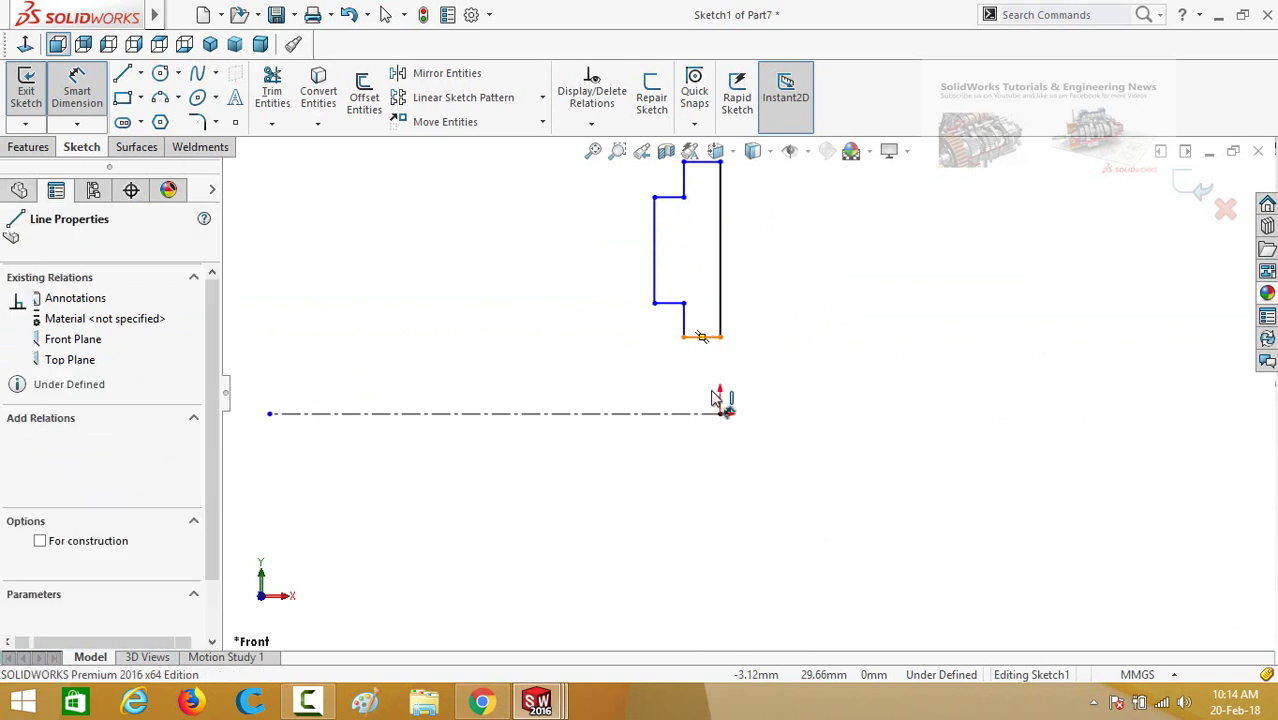
left_click(703, 413)
left_click(737, 507)
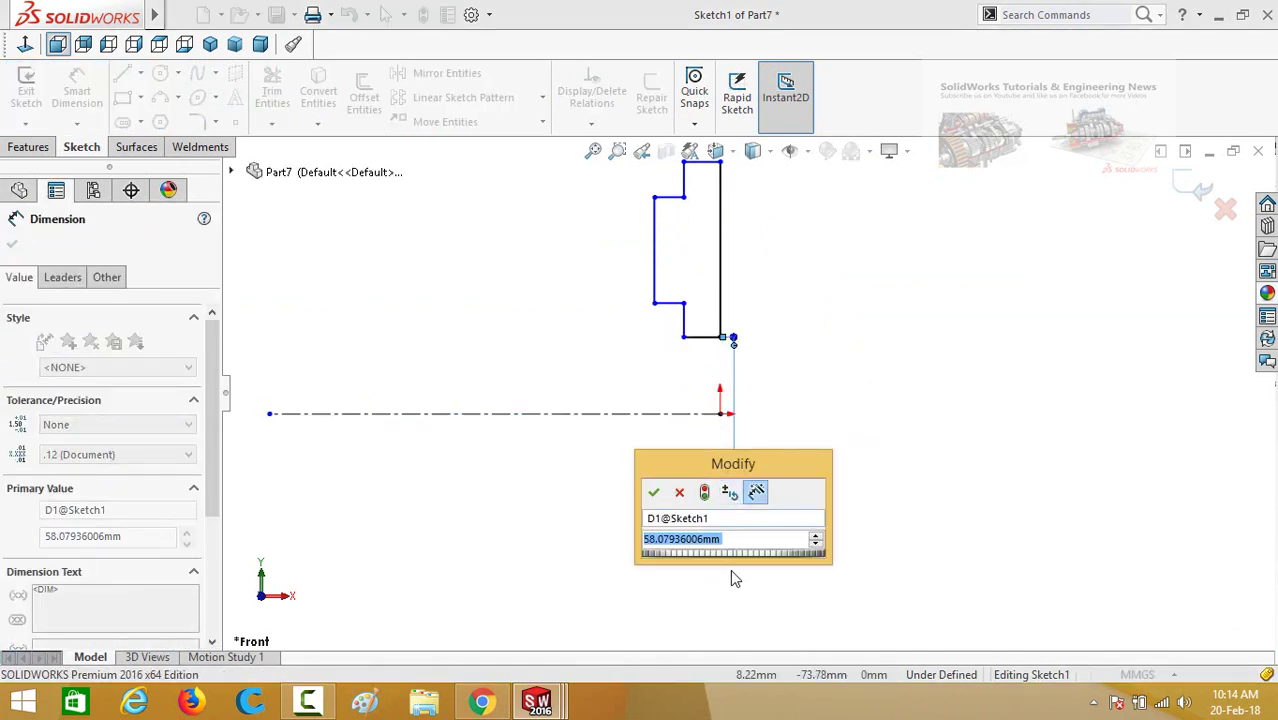
left_click_drag(684, 462, 548, 462)
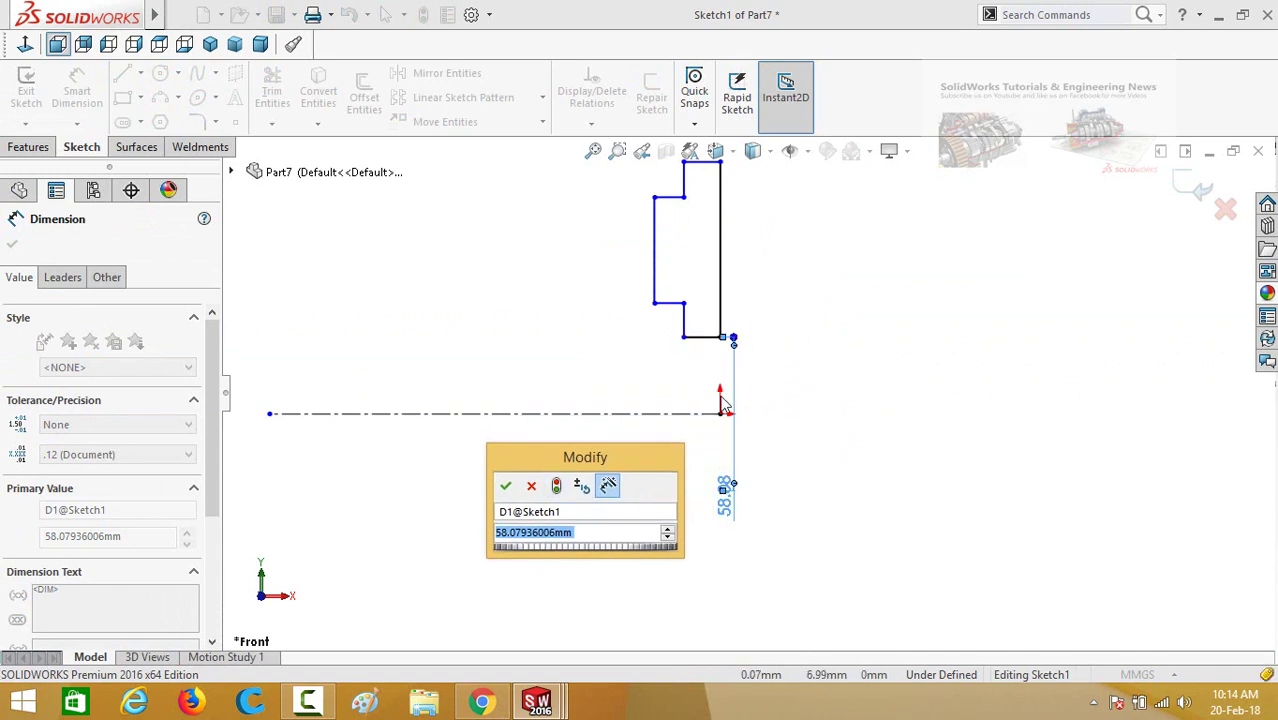
type("13")
left_click(505, 485)
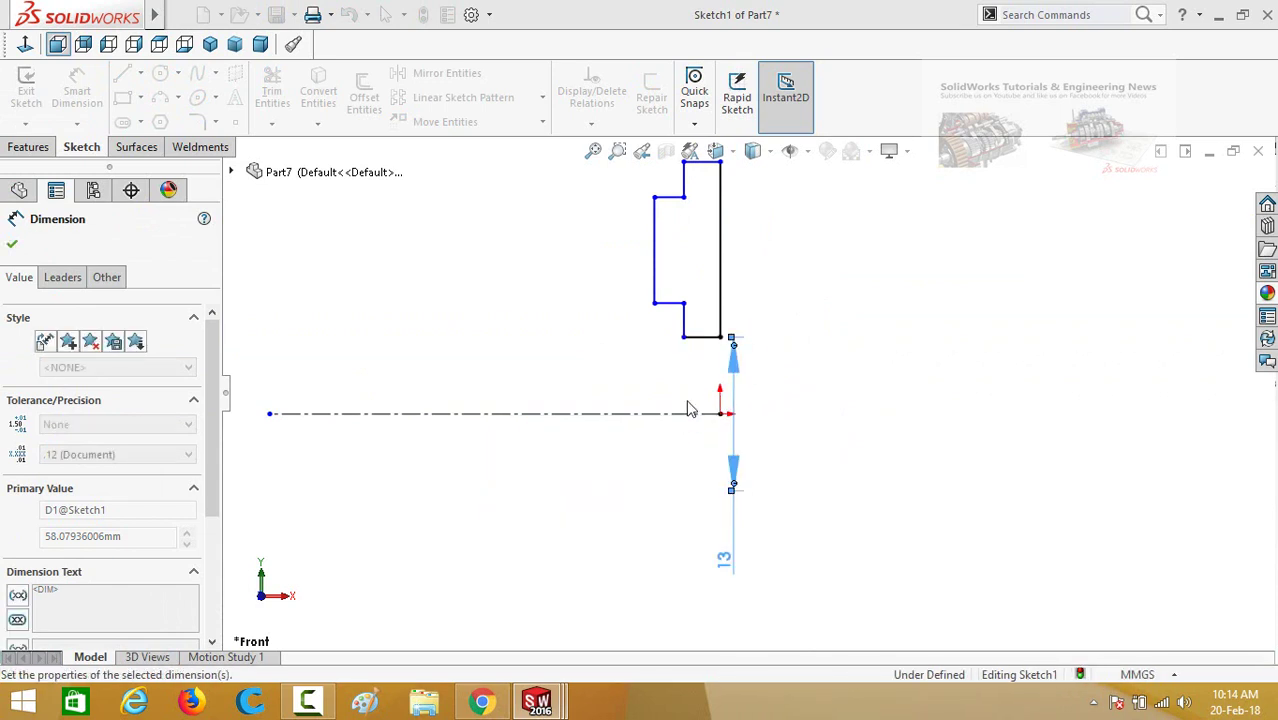
Dimension the lower horizontal edge of the left projection as a diameter about the centerline and set it to 30 mm
left_click(670, 303)
left_click(575, 413)
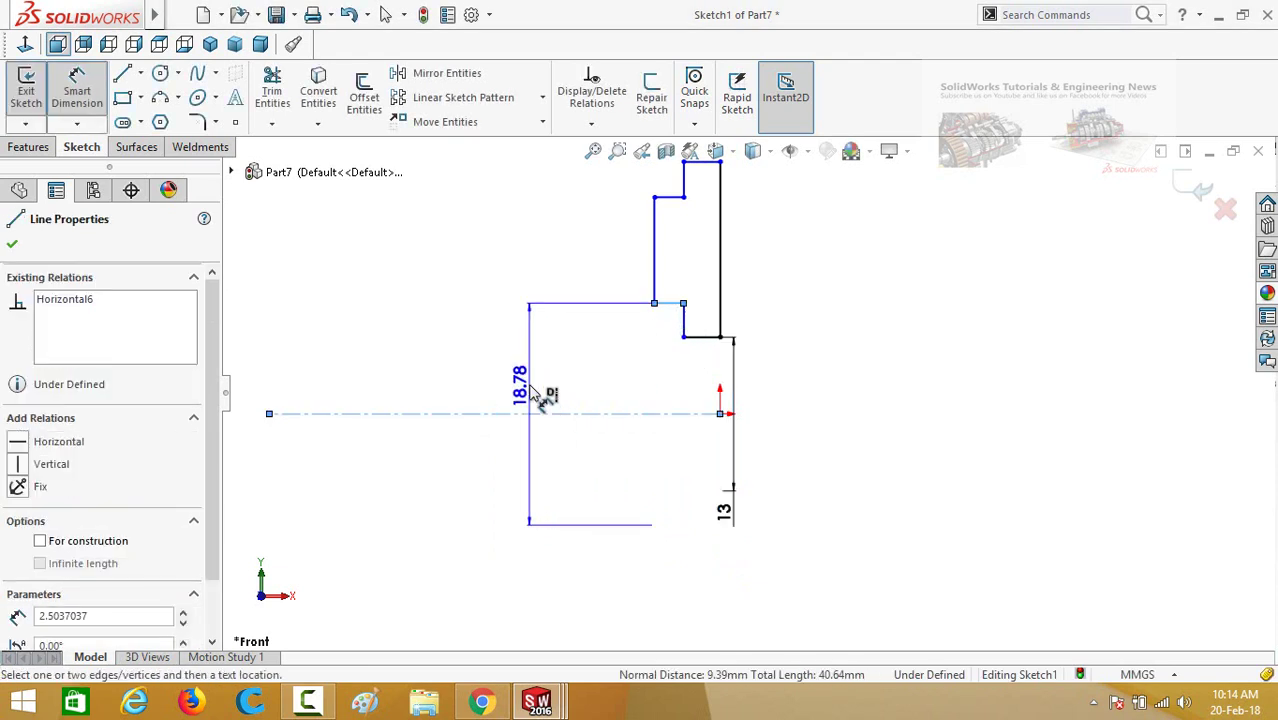
left_click(540, 394)
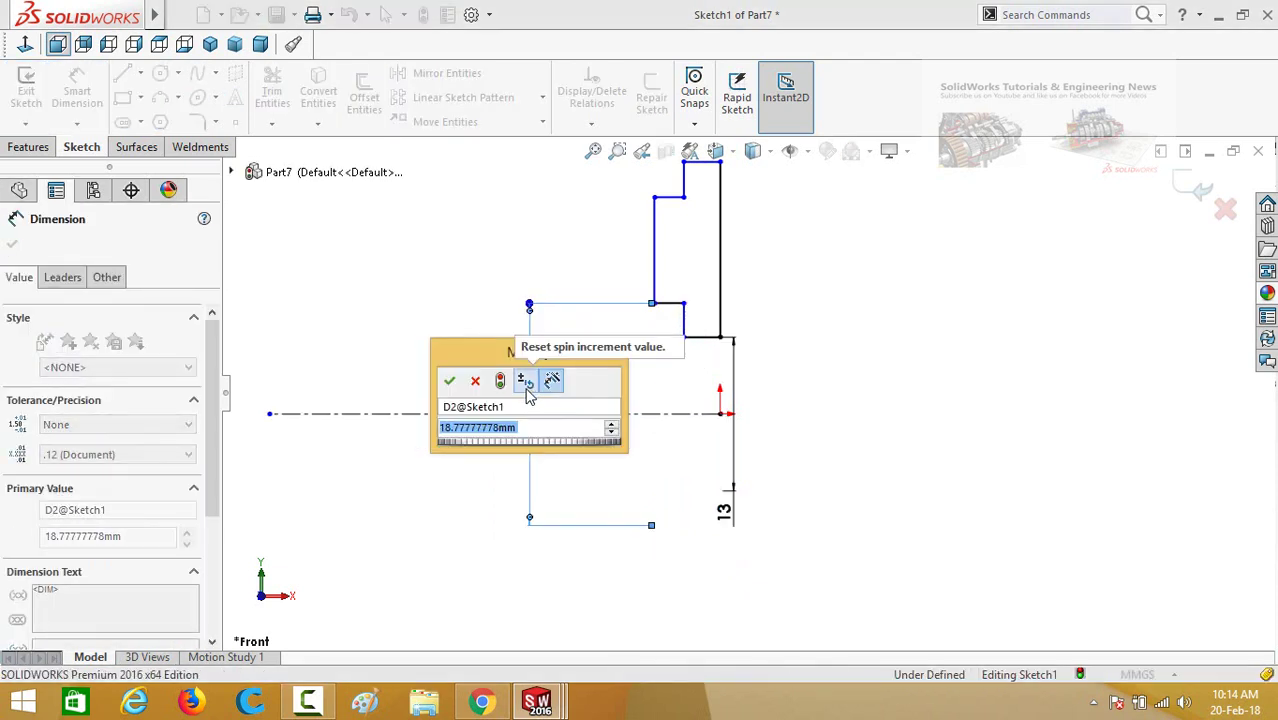
type("30")
key("Return")
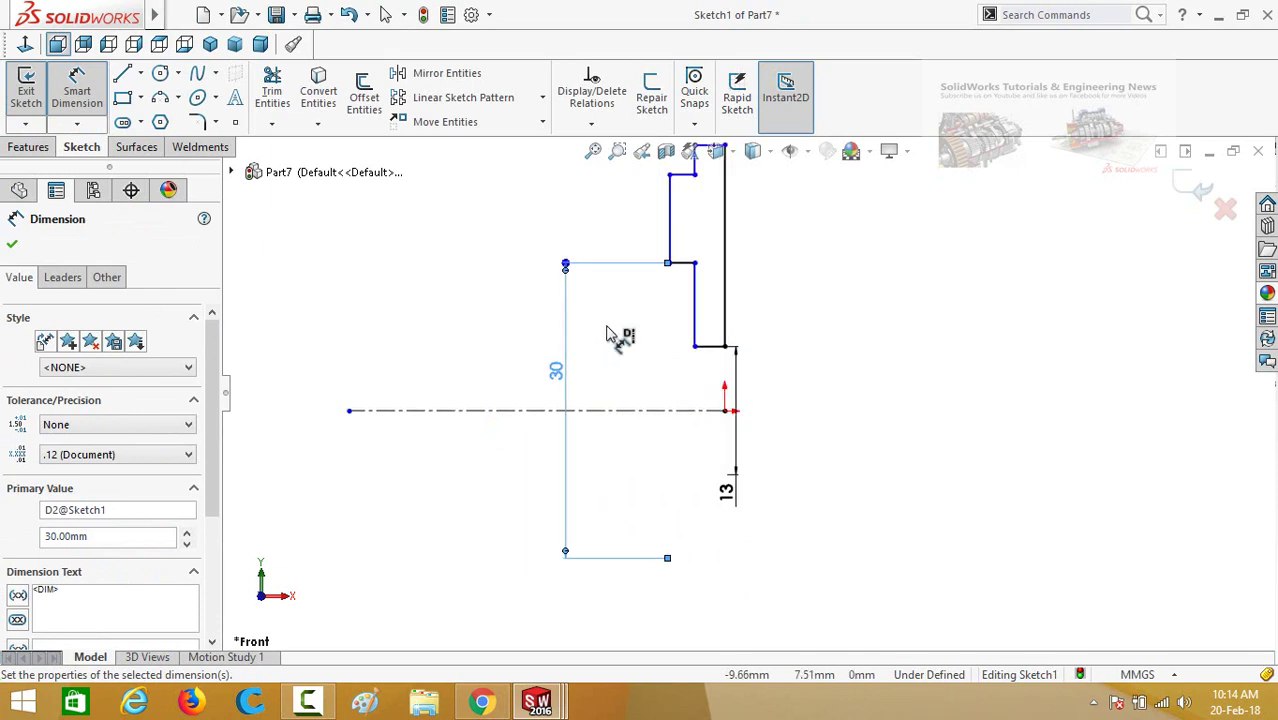
scroll(650, 325, "up", 2)
scroll(688, 310, "down", 4)
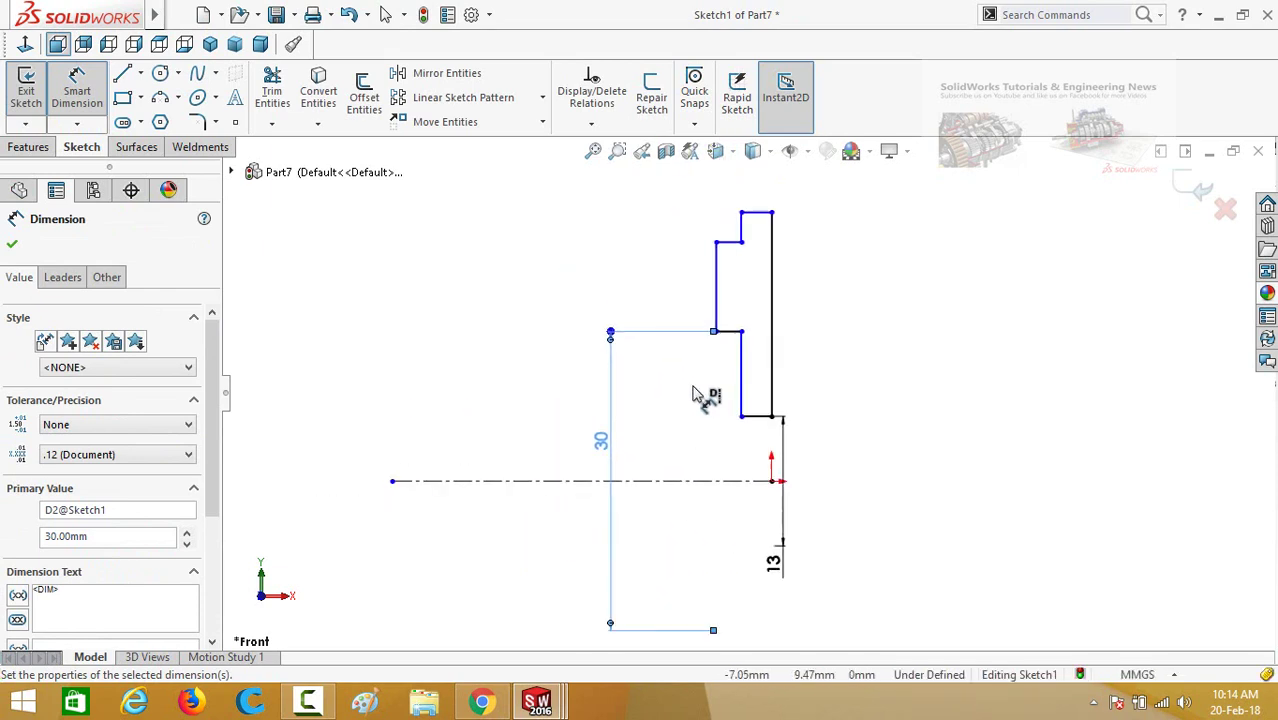